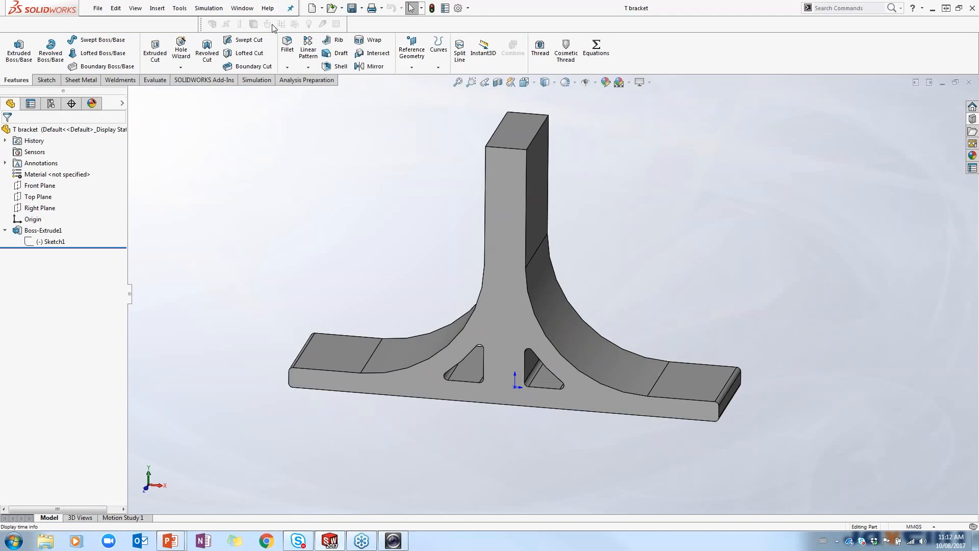
Hide the Flow Simulation Display toolbar and collapse the bracket's extrusion in the feature tree.
{"action": "right_click", "coordinate": [307, 27]}
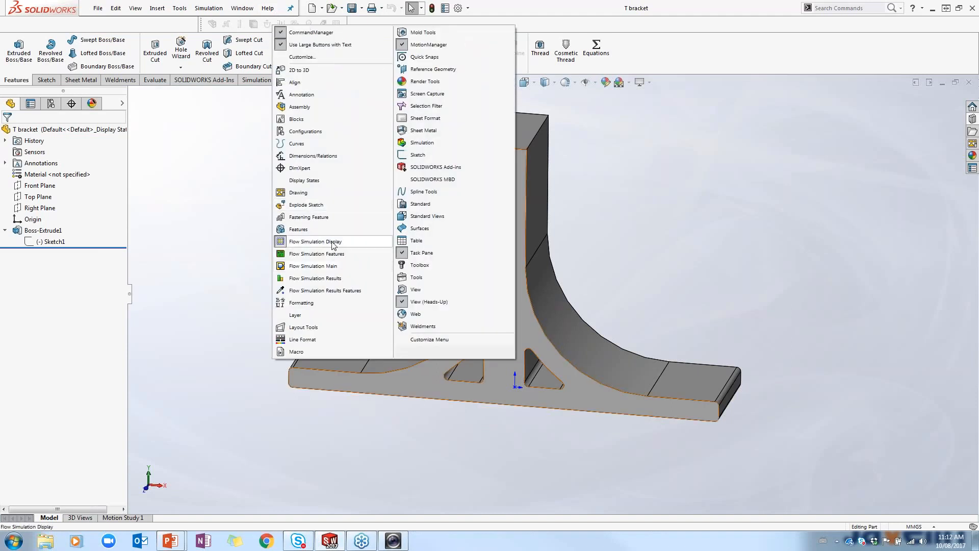
{"action": "left_click", "coordinate": [316, 241]}
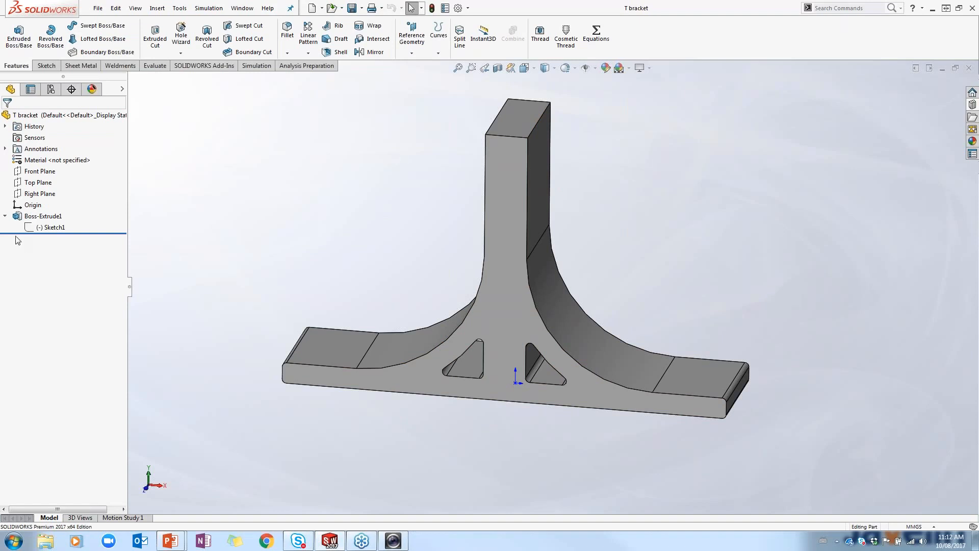
{"action": "left_click", "coordinate": [20, 217]}
{"action": "left_click", "coordinate": [141, 227]}
{"action": "left_click", "coordinate": [6, 217]}
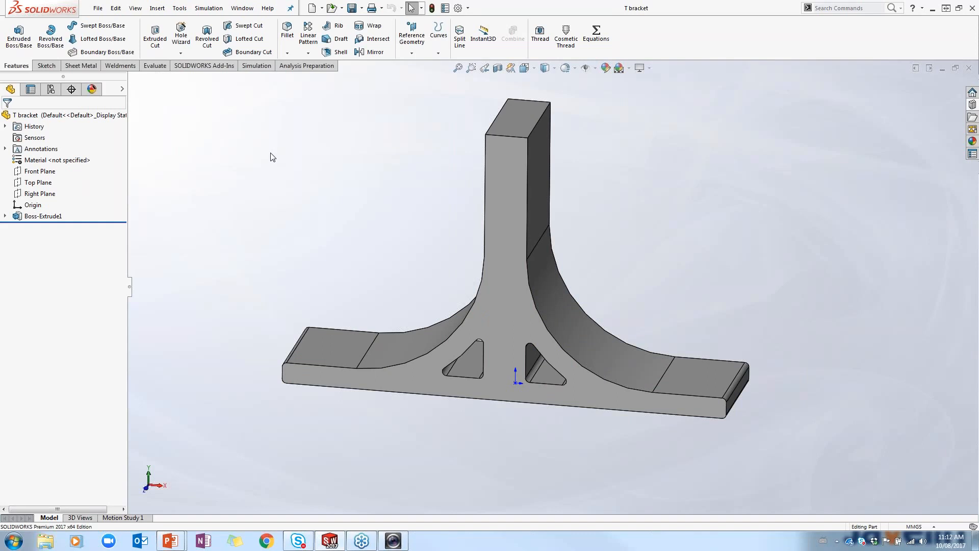
Create a new static simulation study named First Try for the T bracket.
{"action": "left_click", "coordinate": [257, 68]}
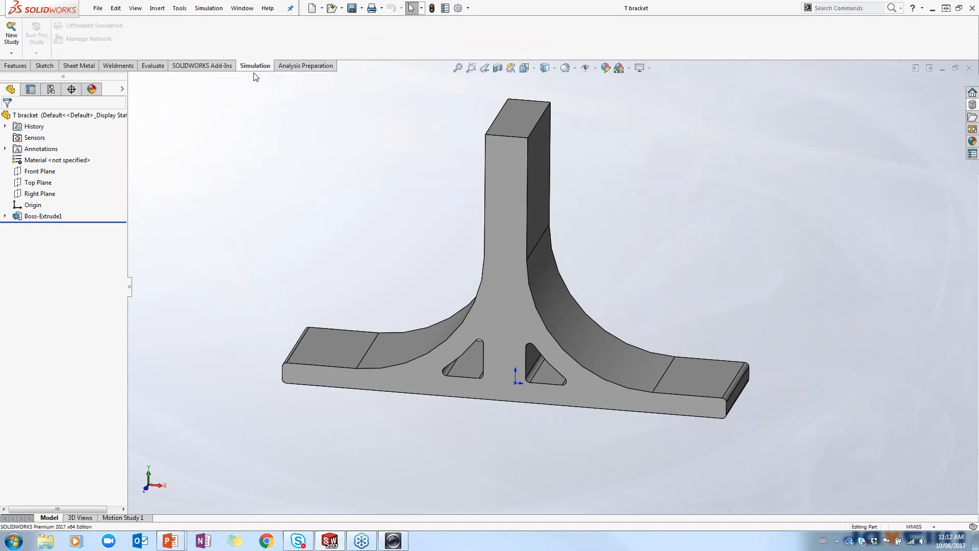
{"action": "left_click", "coordinate": [209, 67]}
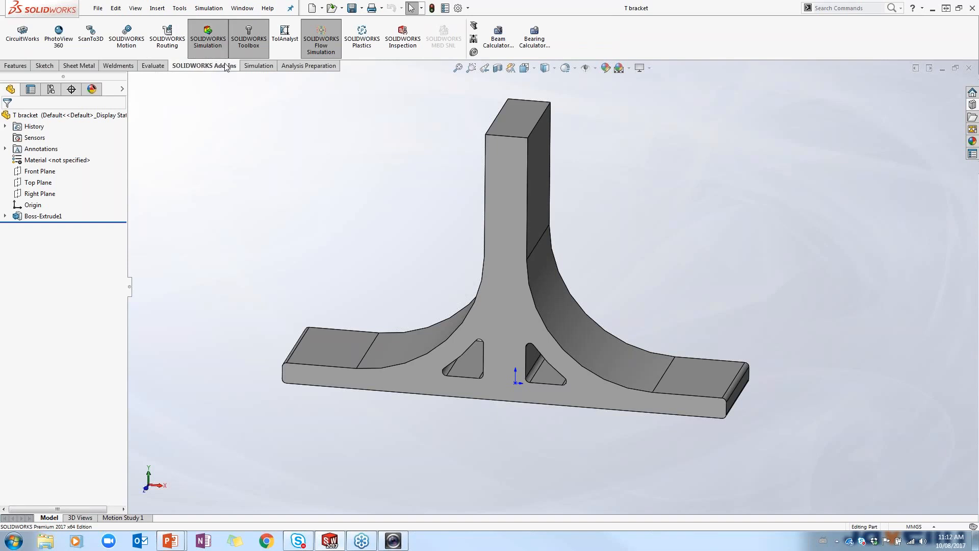
{"action": "left_click", "coordinate": [255, 68]}
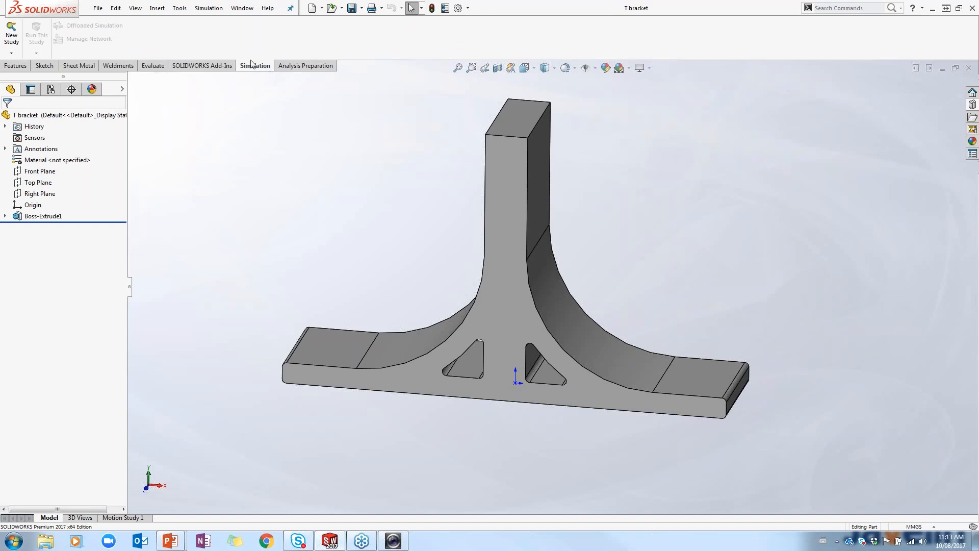
{"action": "left_click", "coordinate": [11, 38]}
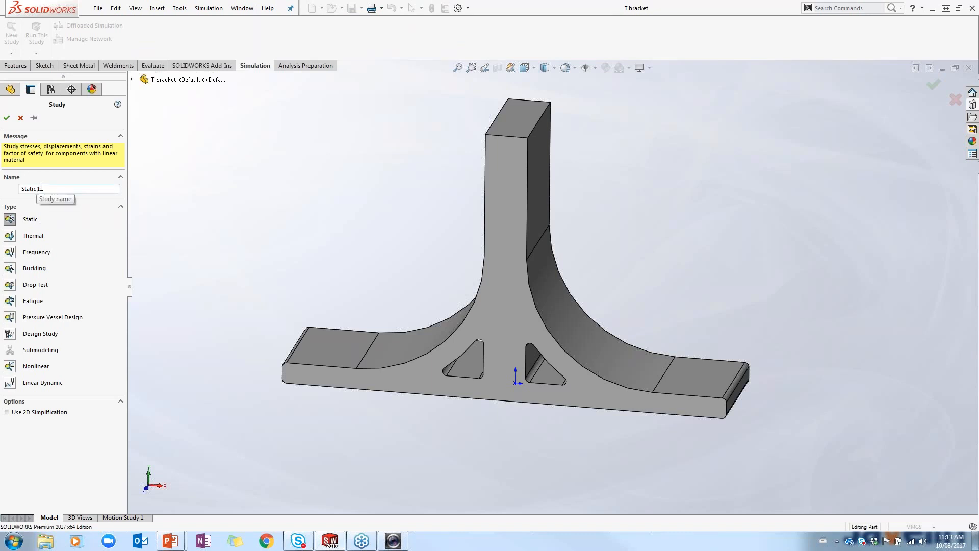
{"action": "left_click", "coordinate": [87, 187]}
{"action": "left_click_drag", "start_coordinate": [98, 190], "coordinate": [17, 192]}
{"action": "type", "text": "First Try"}
{"action": "left_click", "coordinate": [8, 123]}
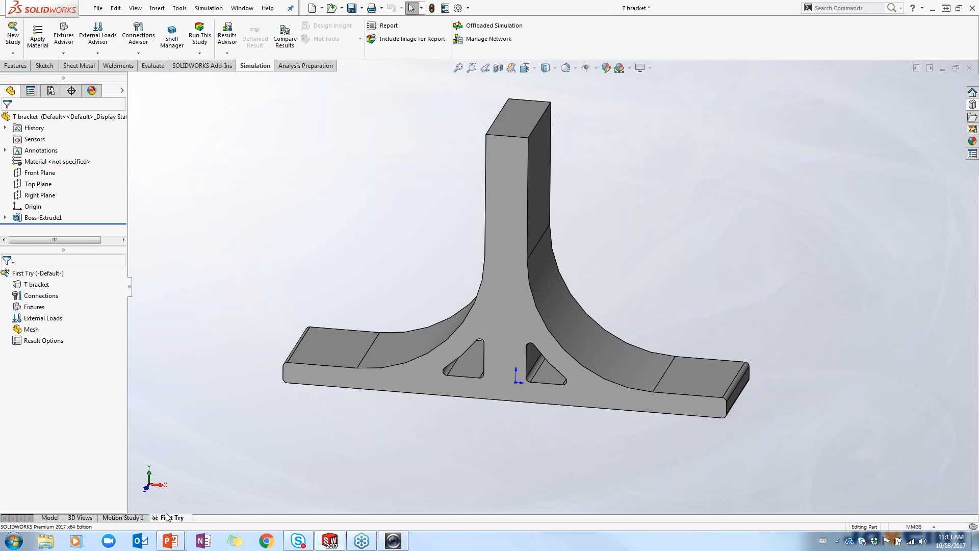
Compare the plain part model with the First Try study environment and return to the study.
{"action": "scroll", "coordinate": [476, 304], "scroll_direction": "down", "scroll_amount": 1}
{"action": "left_click", "coordinate": [522, 352]}
{"action": "left_click", "coordinate": [522, 352]}
{"action": "left_click", "coordinate": [522, 352]}
{"action": "left_click", "coordinate": [342, 247]}
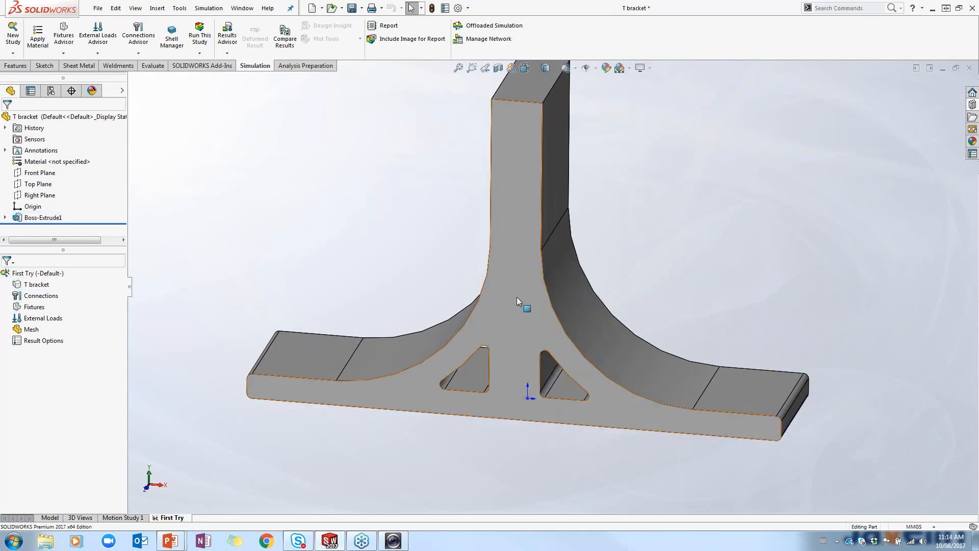
{"action": "left_click", "coordinate": [51, 518]}
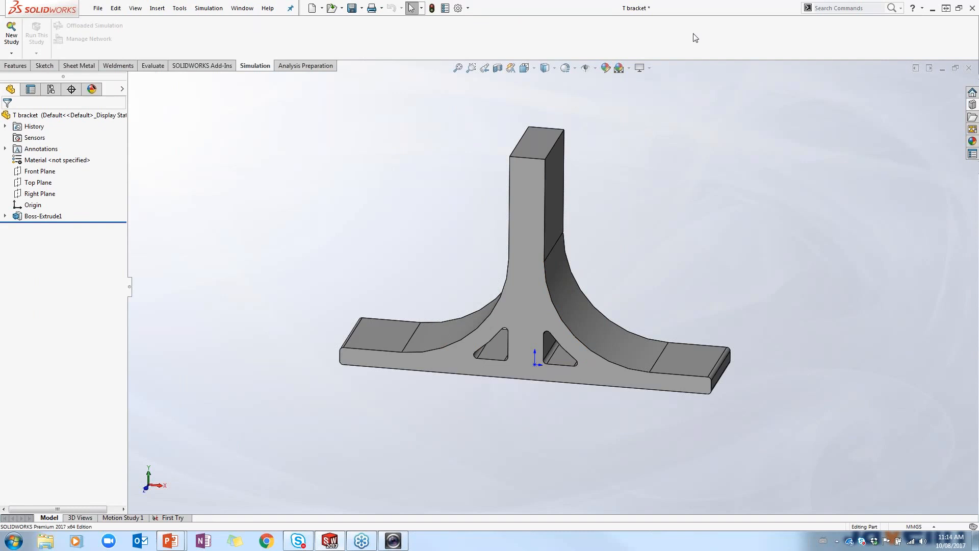
{"action": "left_click", "coordinate": [174, 518]}
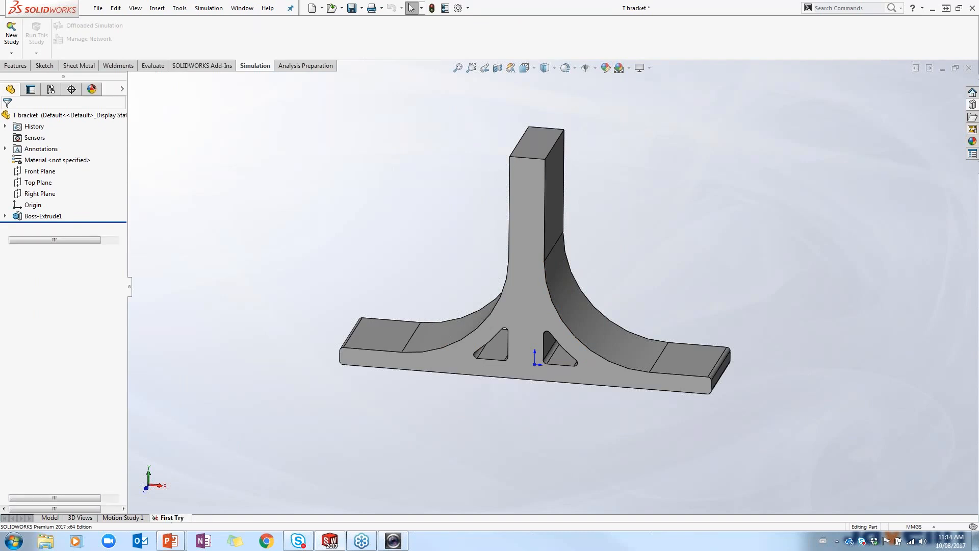
{"action": "mouse_move", "coordinate": [170, 542]}
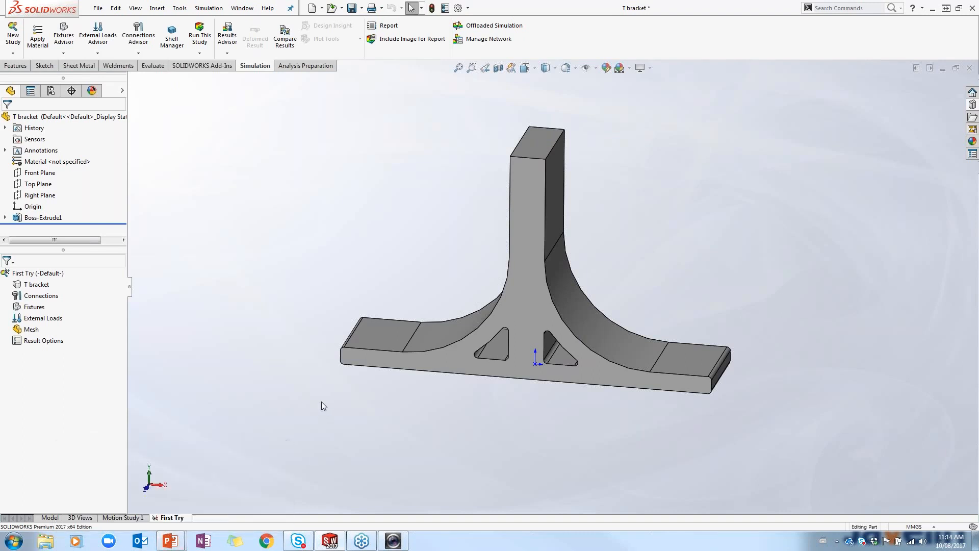
Switch to the PowerPoint slide show, view the slide on the simulation tree, and return to SOLIDWORKS.
{"action": "key", "text": "alt+Tab"}
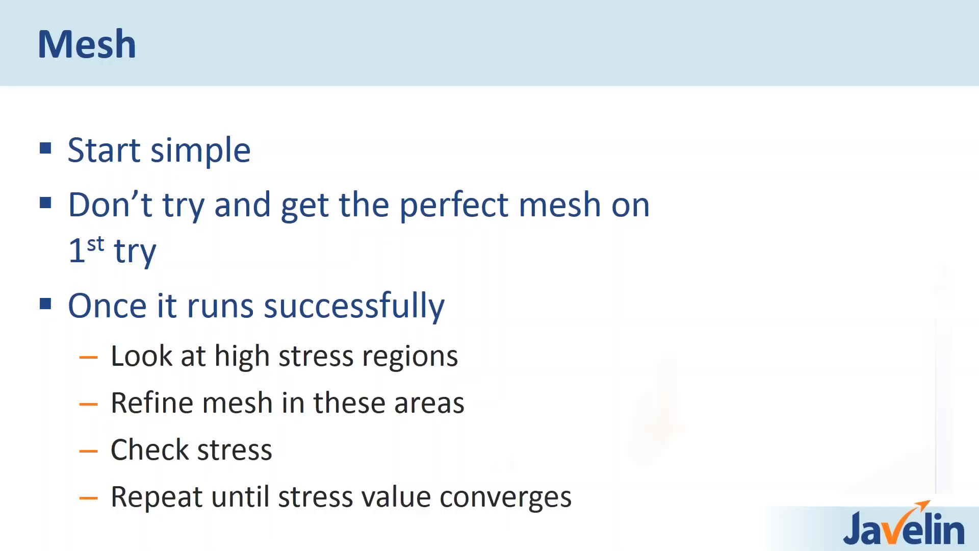
{"action": "key", "text": "Right"}
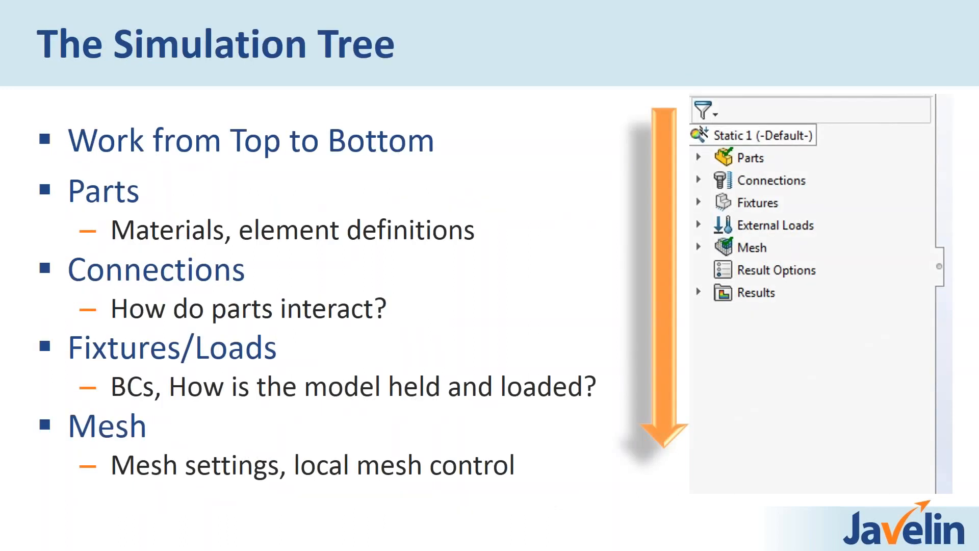
{"action": "key", "text": "alt+Tab"}
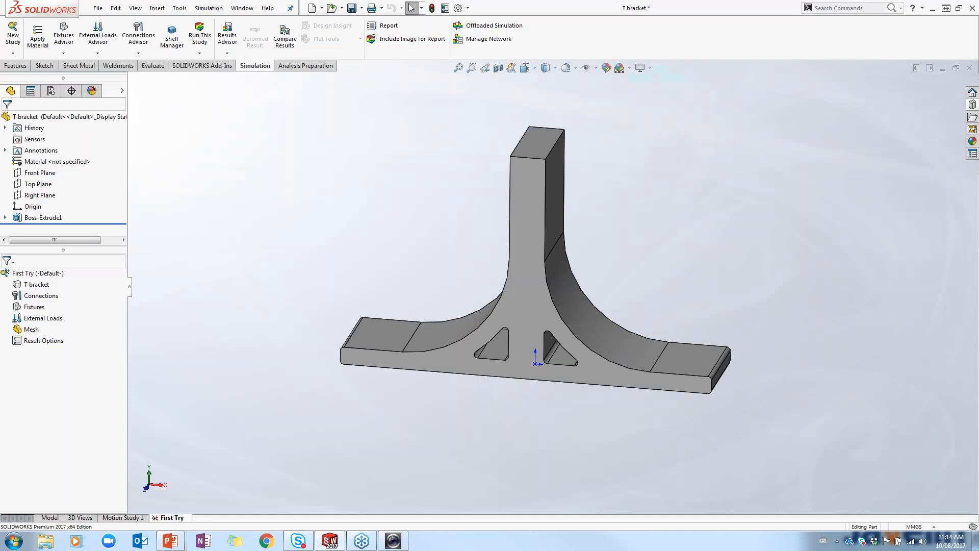
Open the material library for the study's T bracket body and collapse the Steel category under SOLIDWORKS Materials.
{"action": "left_click", "coordinate": [29, 286]}
{"action": "left_click", "coordinate": [290, 317]}
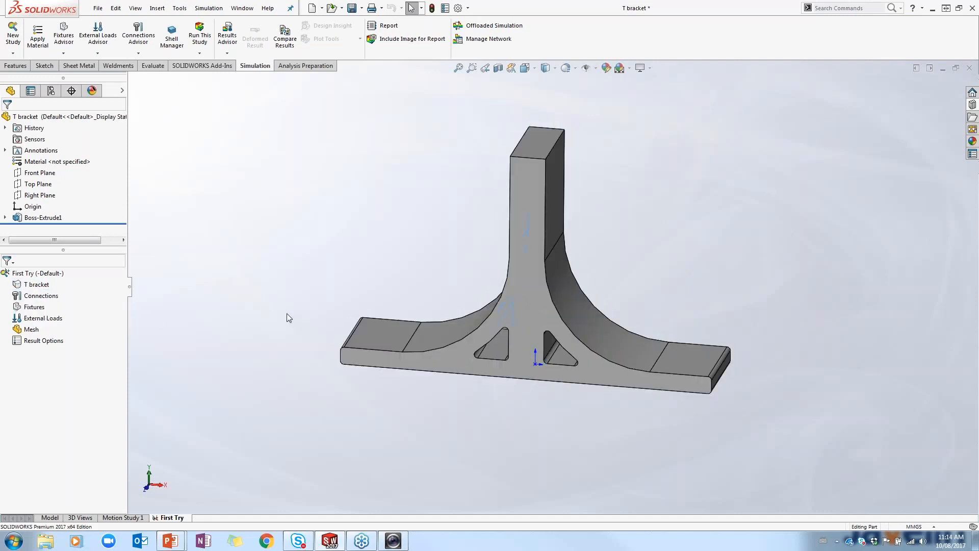
{"action": "right_click", "coordinate": [31, 287]}
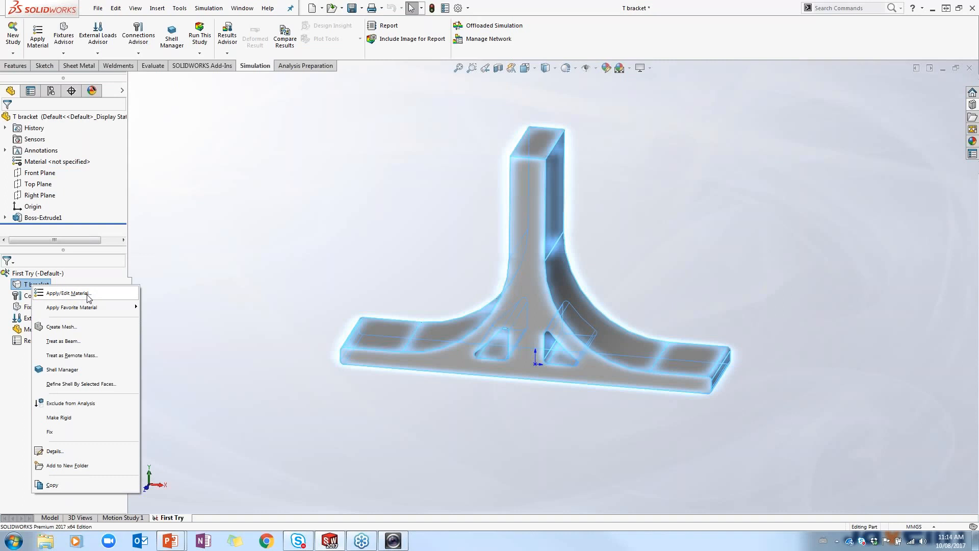
{"action": "left_click", "coordinate": [67, 294]}
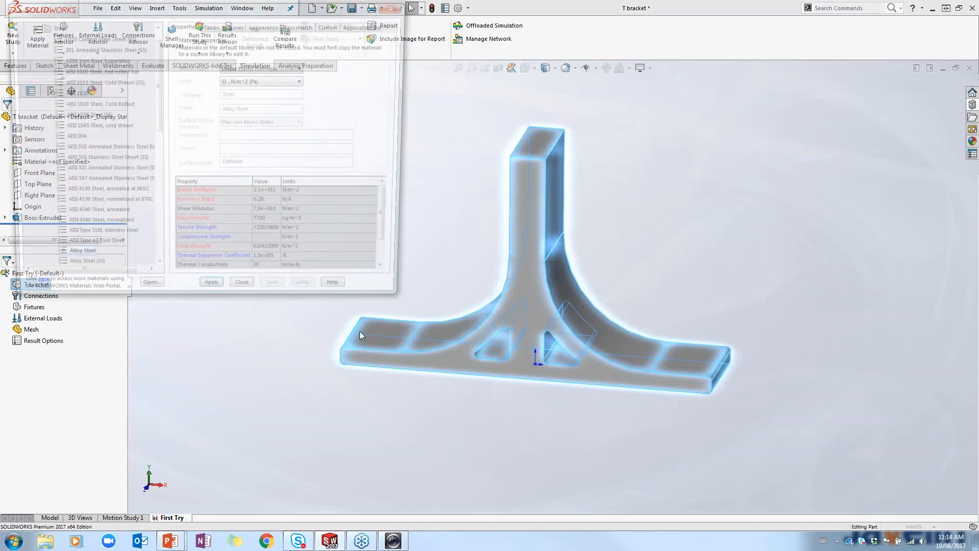
{"action": "mouse_move", "coordinate": [157, 81]}
{"action": "left_mouse_down"}
{"action": "mouse_move", "coordinate": [156, 70]}
{"action": "mouse_move", "coordinate": [154, 91]}
{"action": "left_mouse_up"}
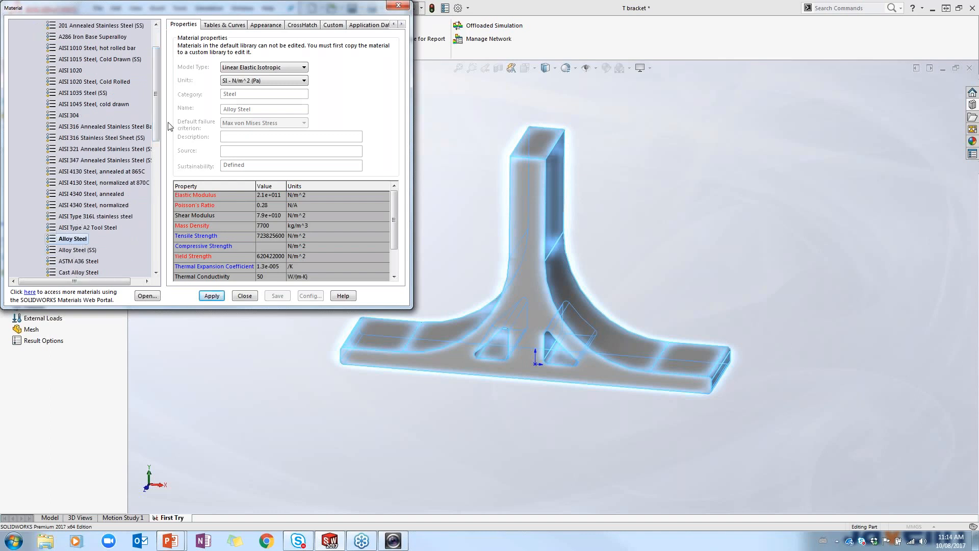
{"action": "left_click_drag", "start_coordinate": [159, 128], "coordinate": [156, 79]}
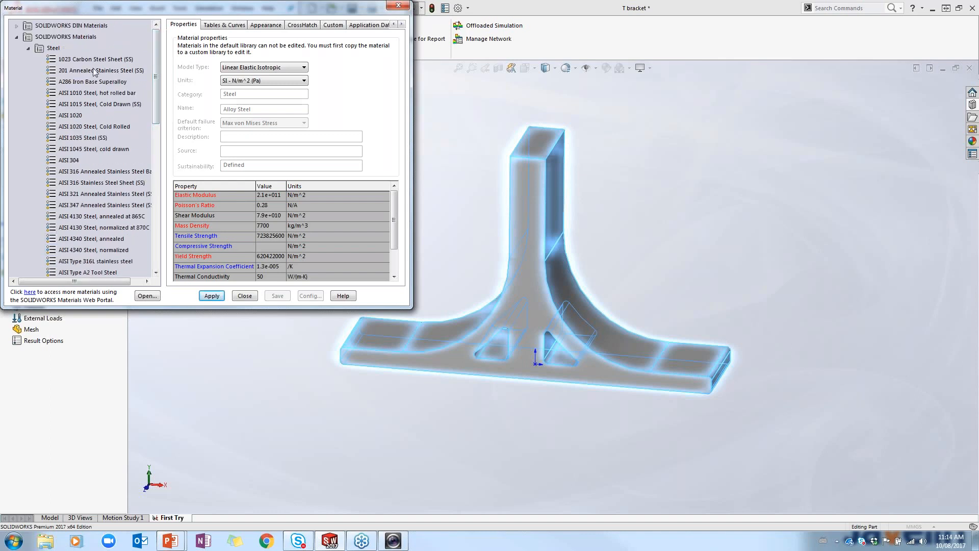
{"action": "left_click", "coordinate": [28, 48]}
{"action": "left_click", "coordinate": [29, 70]}
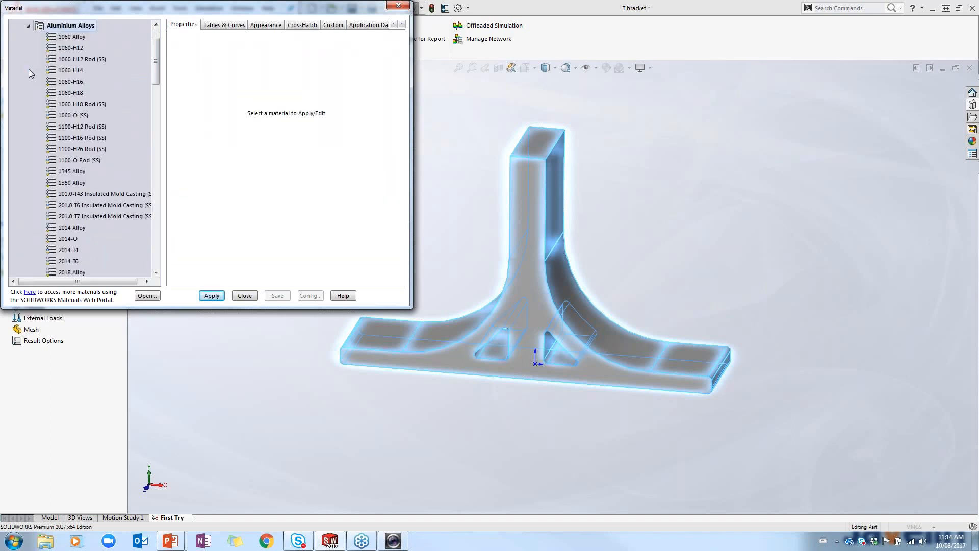
{"action": "mouse_move", "coordinate": [156, 73]}
{"action": "left_mouse_down"}
{"action": "mouse_move", "coordinate": [157, 140]}
{"action": "mouse_move", "coordinate": [156, 56]}
{"action": "left_mouse_up"}
{"action": "left_click", "coordinate": [30, 68]}
{"action": "double_click", "coordinate": [36, 48]}
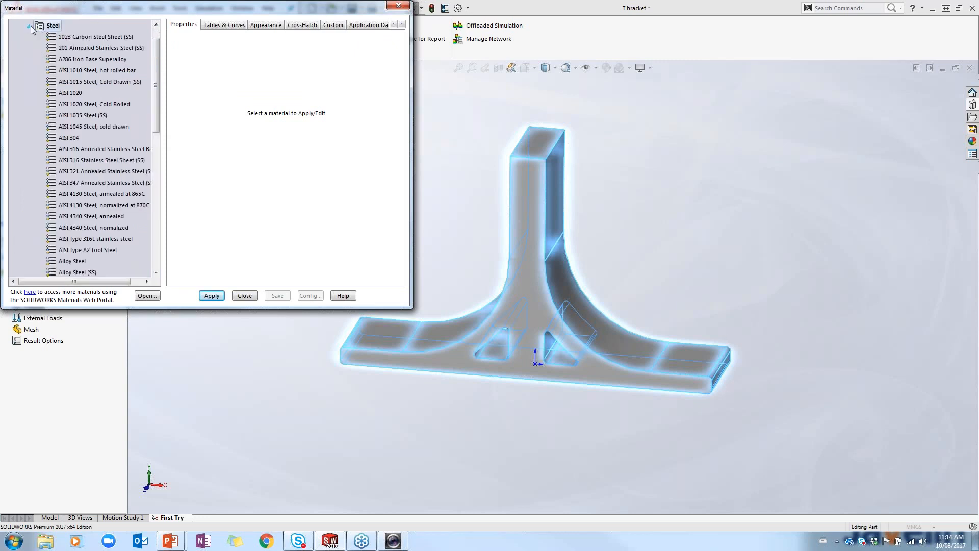
{"action": "left_click", "coordinate": [29, 26]}
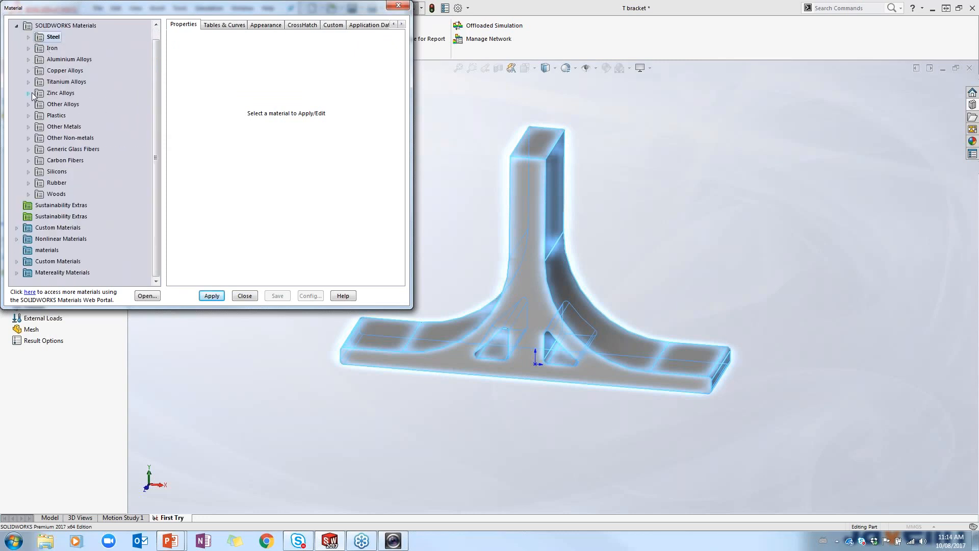
Apply 6061 Alloy from the Aluminium Alloys category to the T bracket and close the material library.
{"action": "double_click", "coordinate": [32, 58]}
{"action": "left_click_drag", "start_coordinate": [155, 75], "coordinate": [157, 204]}
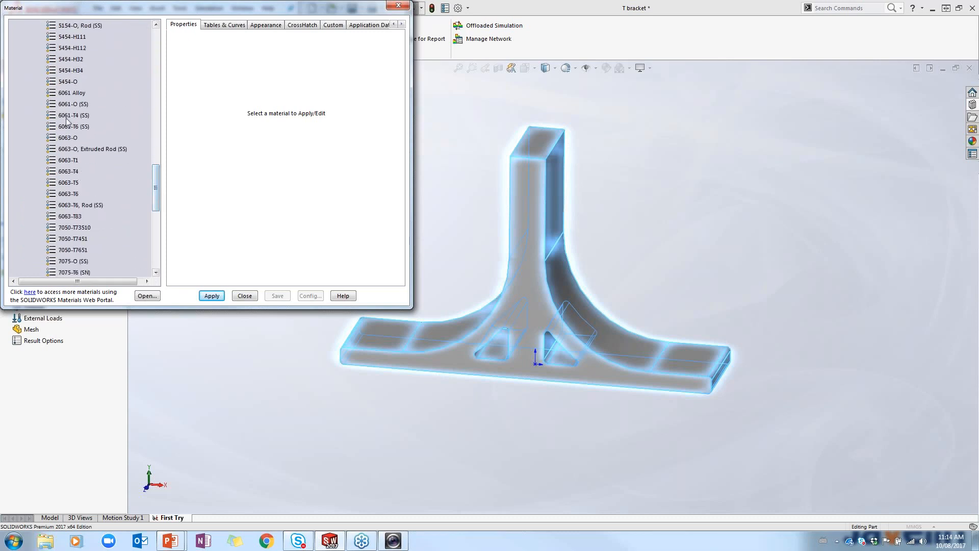
{"action": "left_click", "coordinate": [75, 94]}
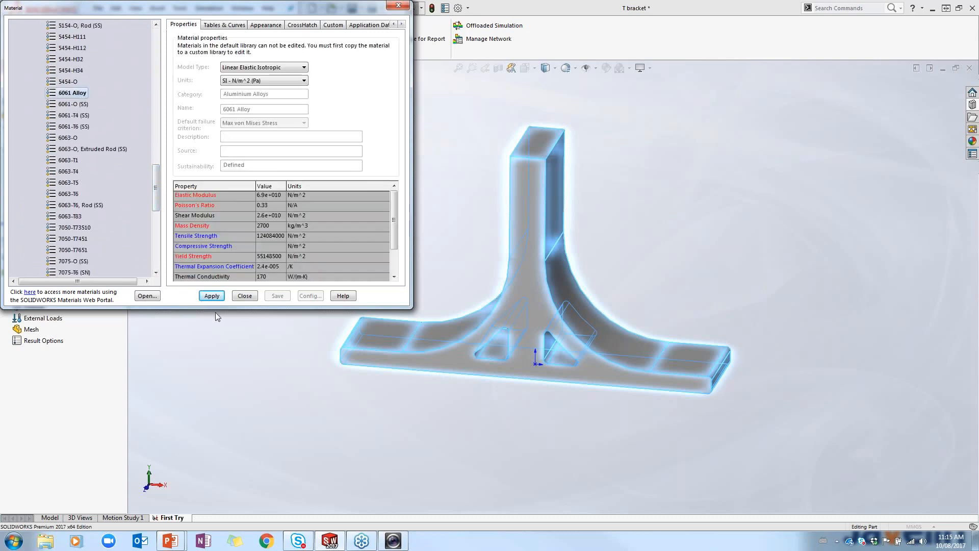
{"action": "left_click", "coordinate": [215, 300]}
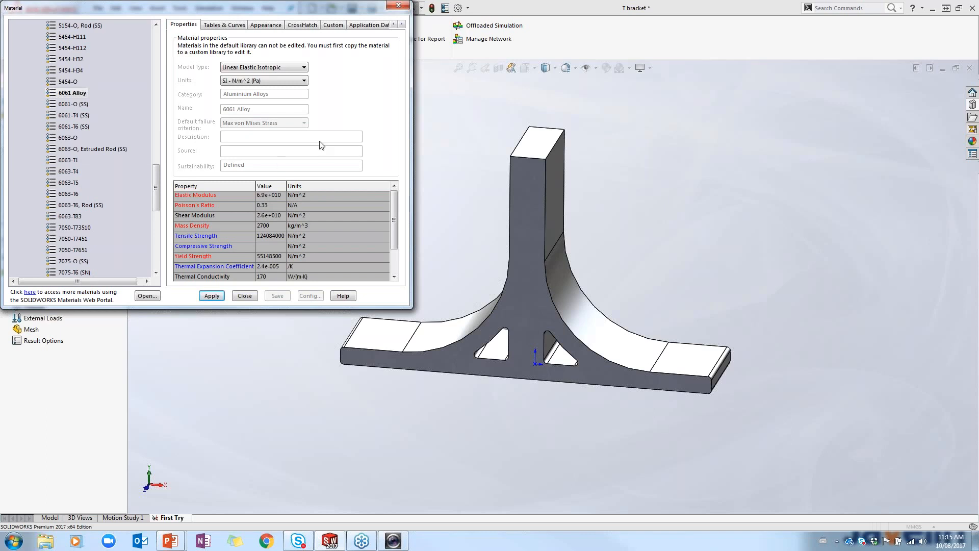
{"action": "left_click", "coordinate": [212, 296]}
{"action": "left_click", "coordinate": [246, 296]}
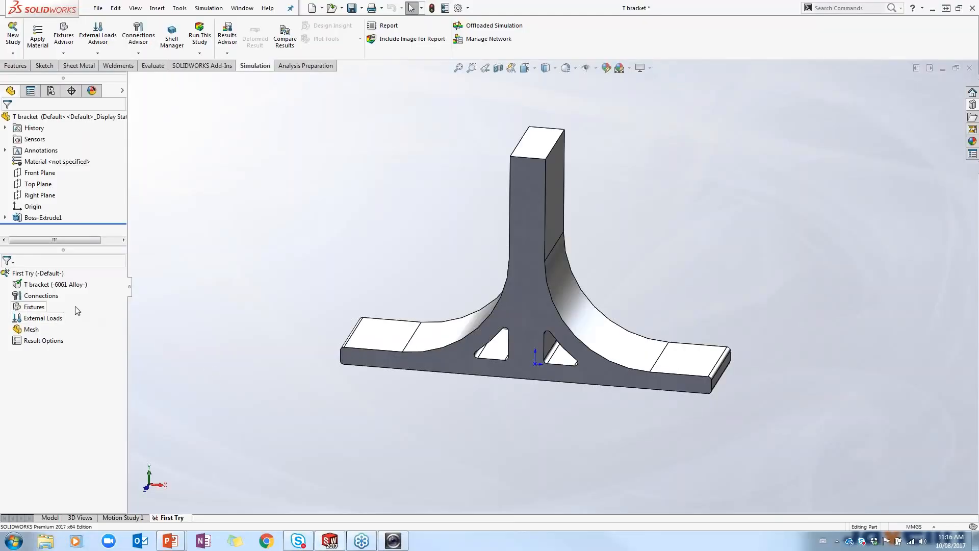
Add a Fixed Geometry fixture to the top end face of the bracket's vertical arm.
{"action": "right_click", "coordinate": [44, 295]}
{"action": "left_click", "coordinate": [233, 227]}
{"action": "right_click", "coordinate": [41, 309]}
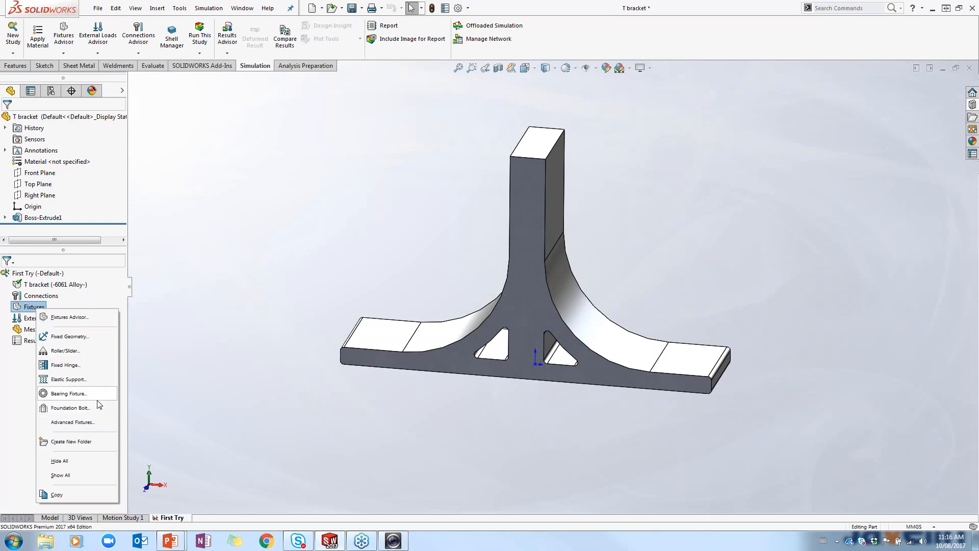
{"action": "left_click", "coordinate": [76, 337]}
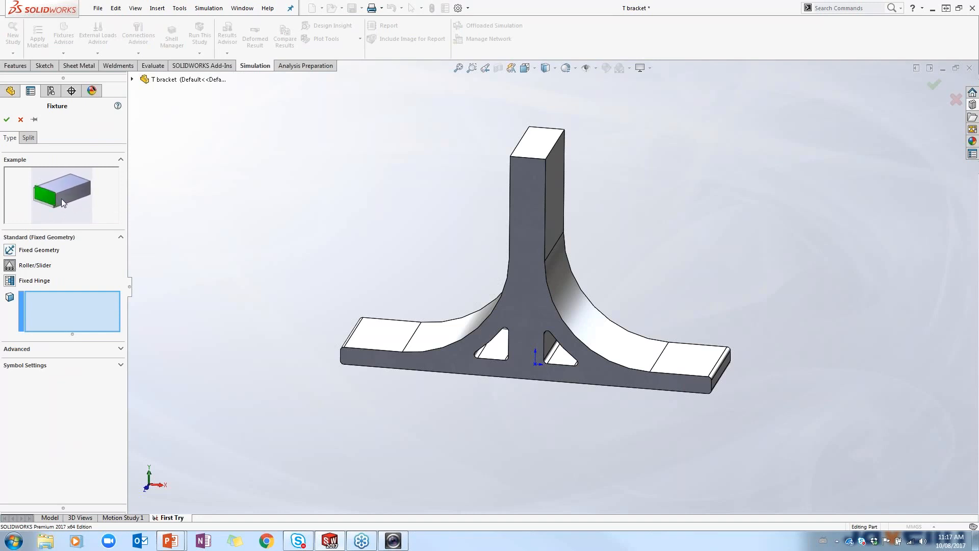
{"action": "left_click", "coordinate": [14, 282]}
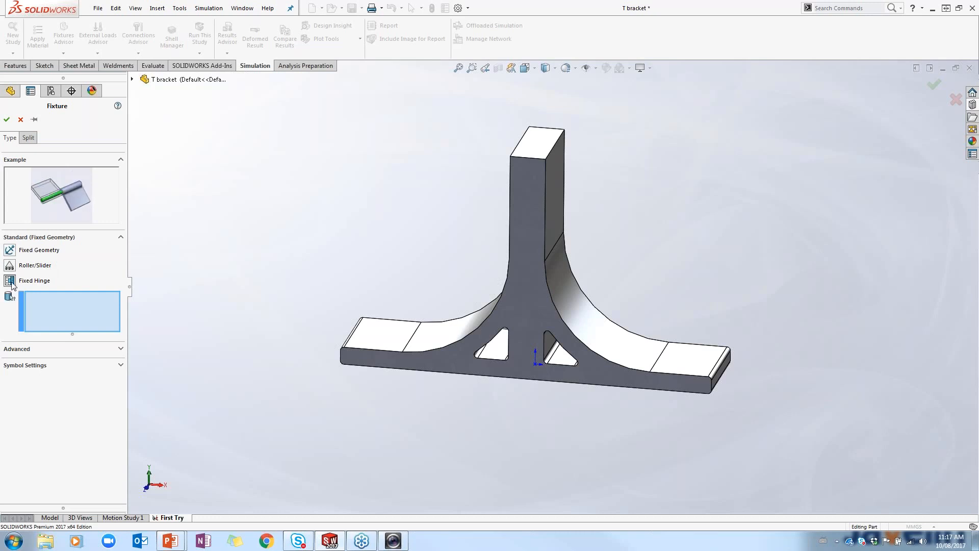
{"action": "left_click", "coordinate": [13, 250]}
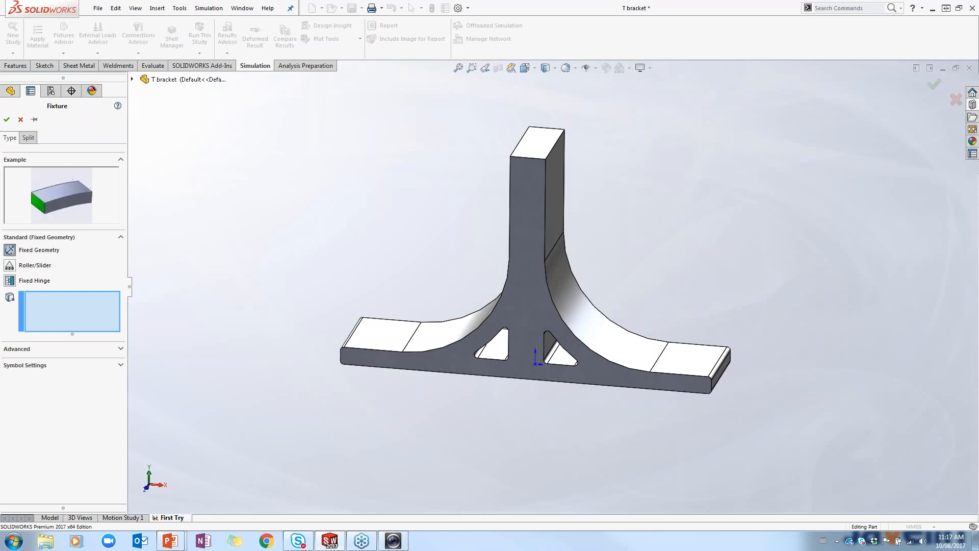
{"action": "left_click", "coordinate": [537, 142]}
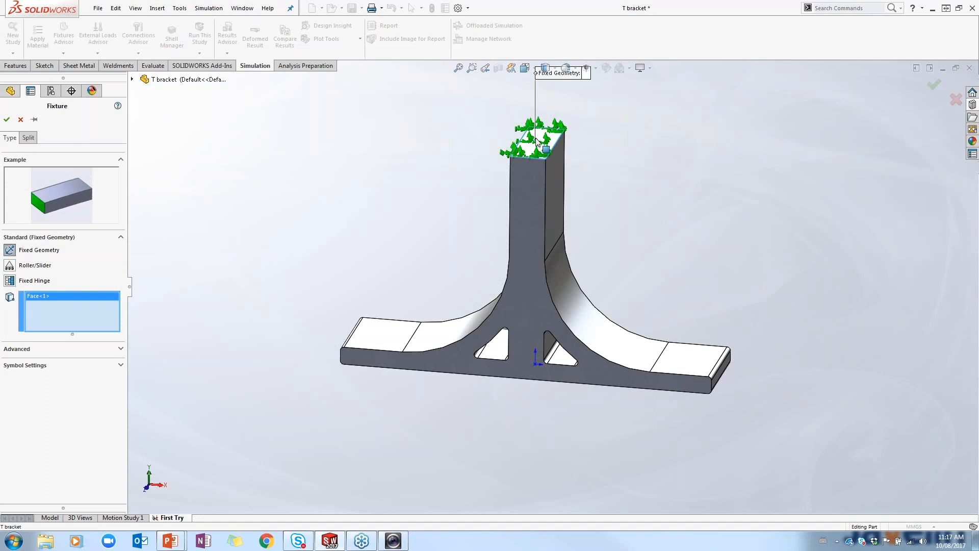
{"action": "left_click", "coordinate": [6, 120]}
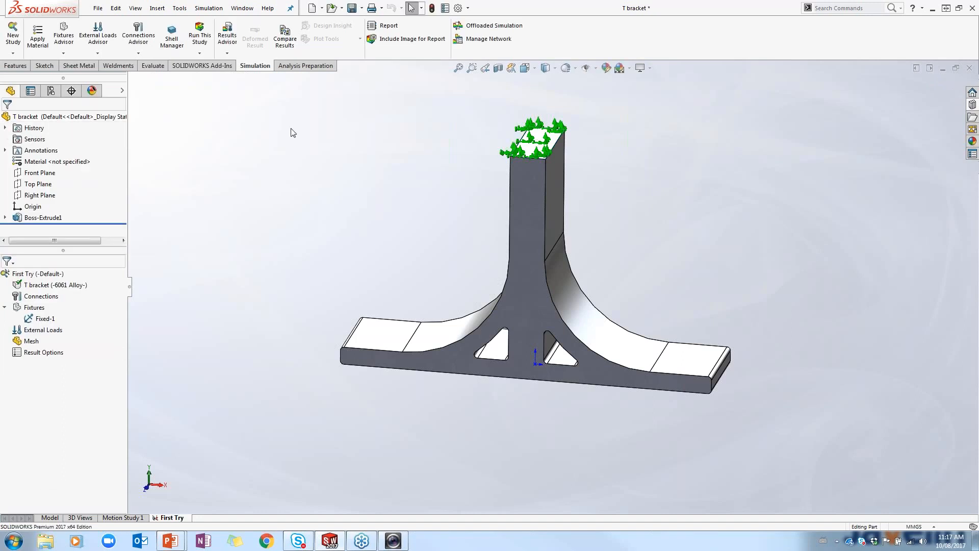
Start a Force load in the study and apply it to the two flat upper faces at the ends of the bracket's base.
{"action": "middle_click_drag", "start_coordinate": [545, 161], "coordinate": [545, 130]}
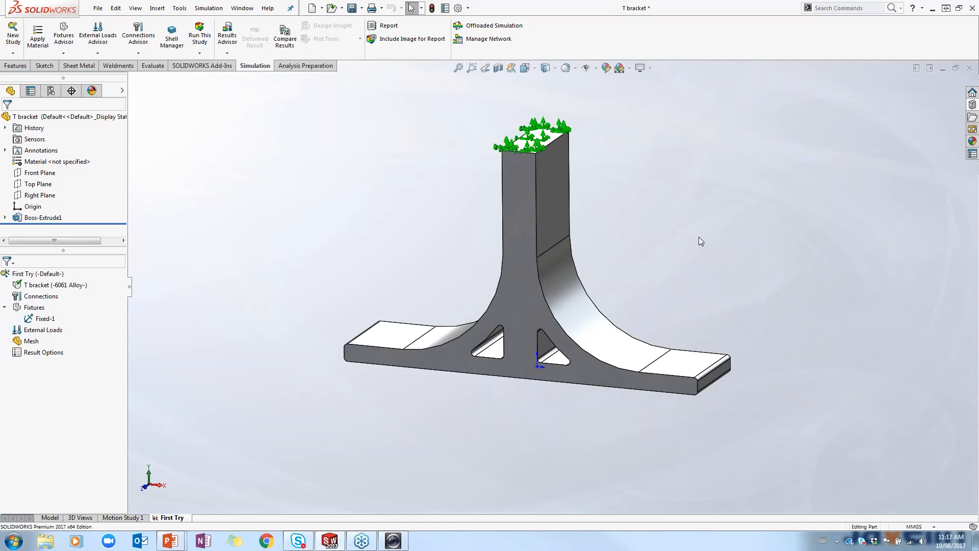
{"action": "left_click", "coordinate": [673, 364]}
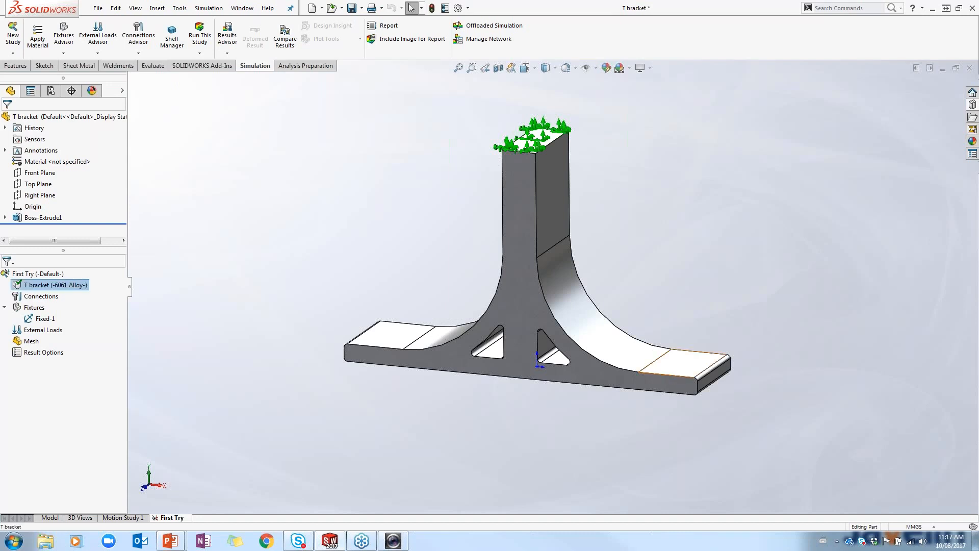
{"action": "left_click", "coordinate": [396, 343], "text": "ctrl"}
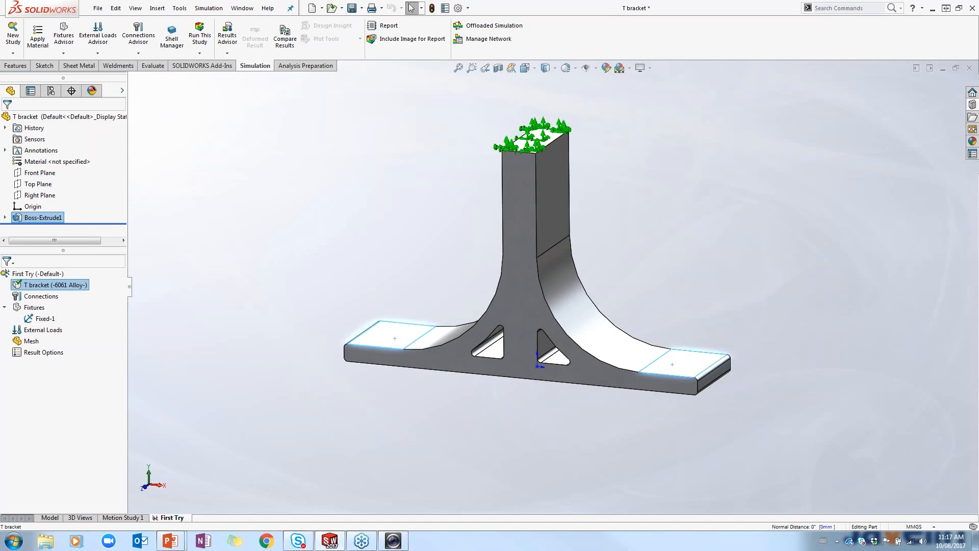
{"action": "left_click", "coordinate": [692, 371]}
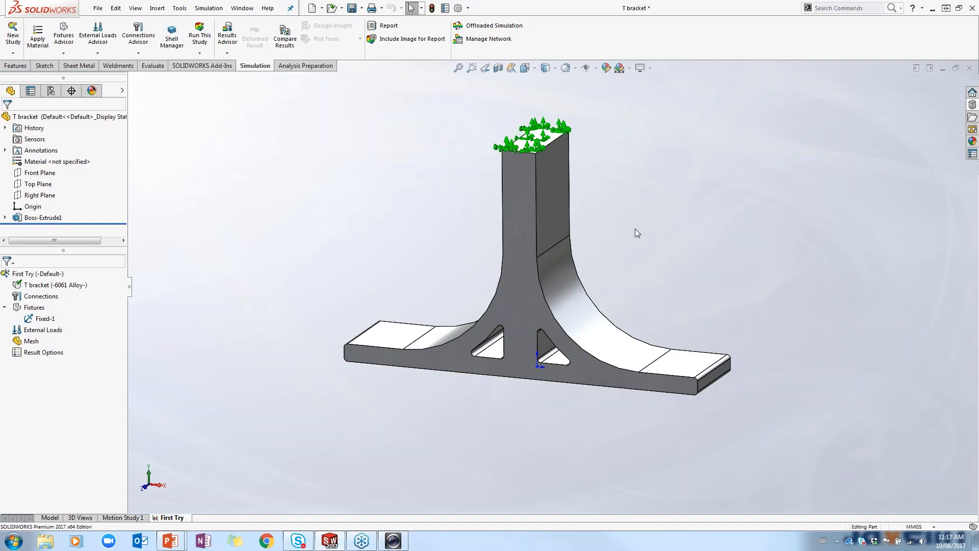
{"action": "right_click", "coordinate": [26, 335]}
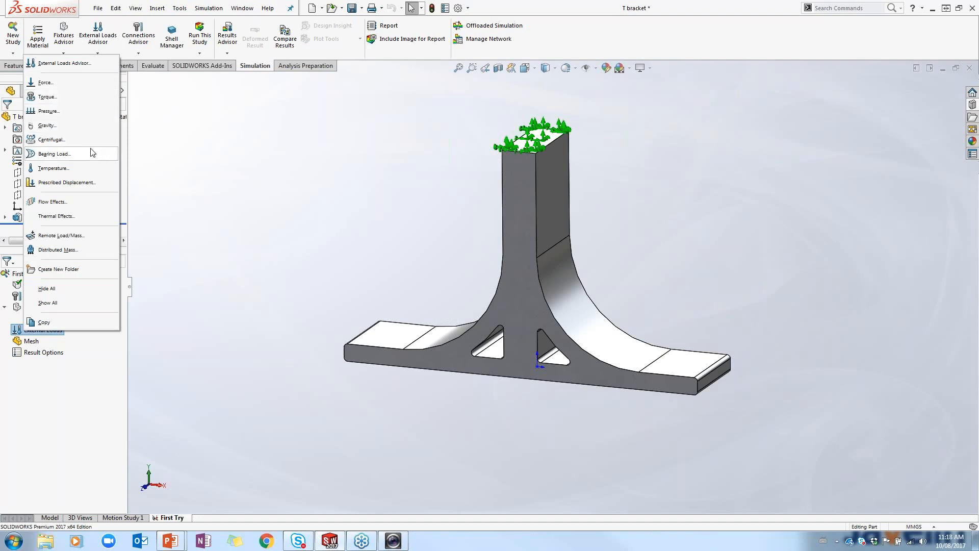
{"action": "left_click", "coordinate": [46, 83]}
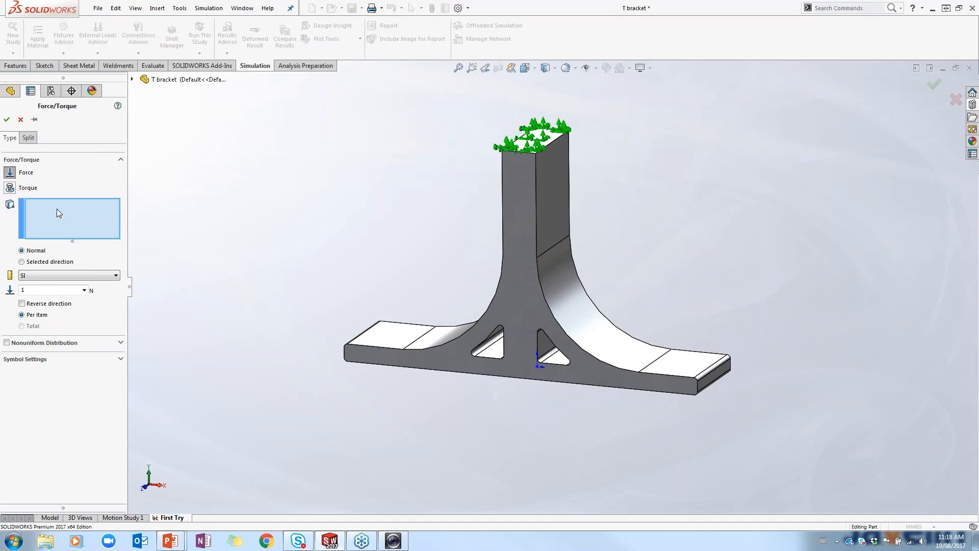
{"action": "left_click", "coordinate": [679, 363]}
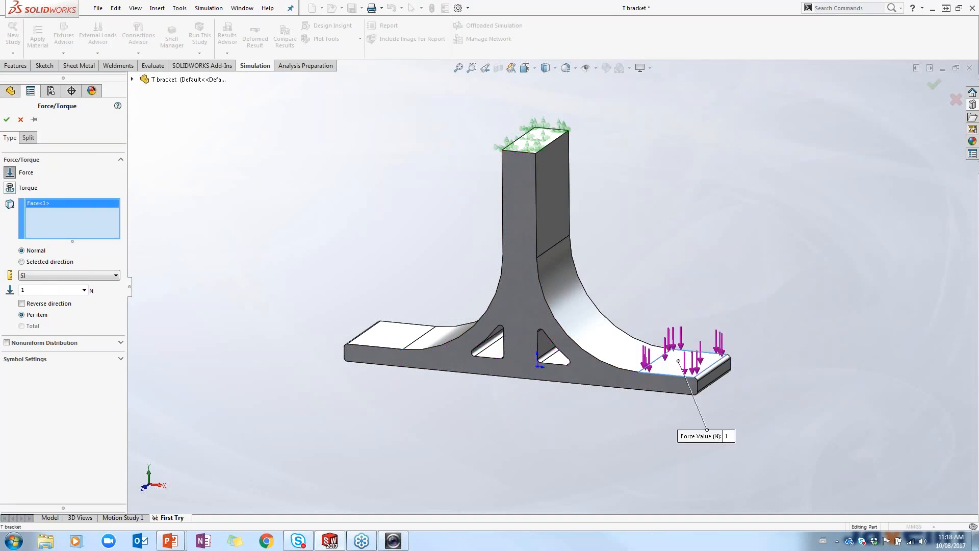
{"action": "left_click", "coordinate": [406, 338]}
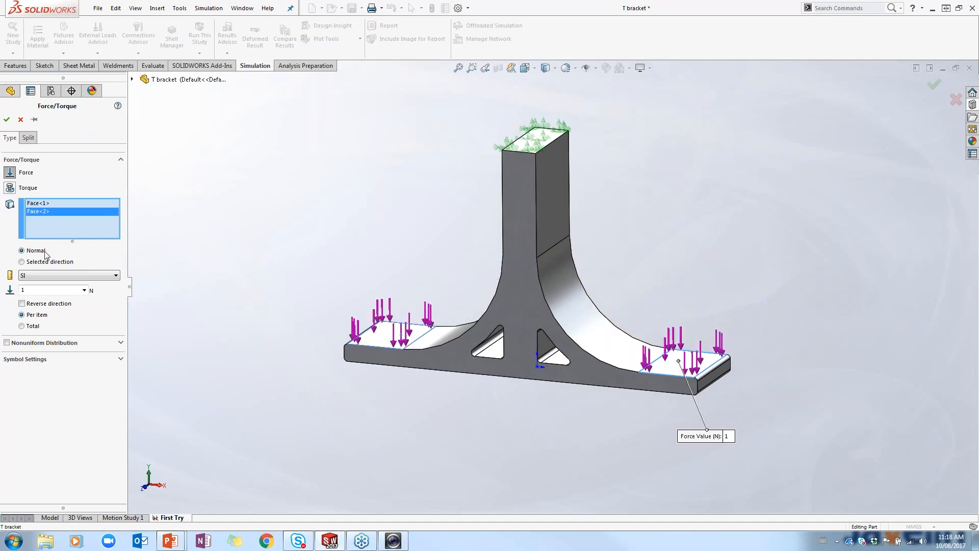
Try a selected force direction along the edge where the vertical arm meets the curved face, and switch back to Normal.
{"action": "left_click", "coordinate": [32, 264]}
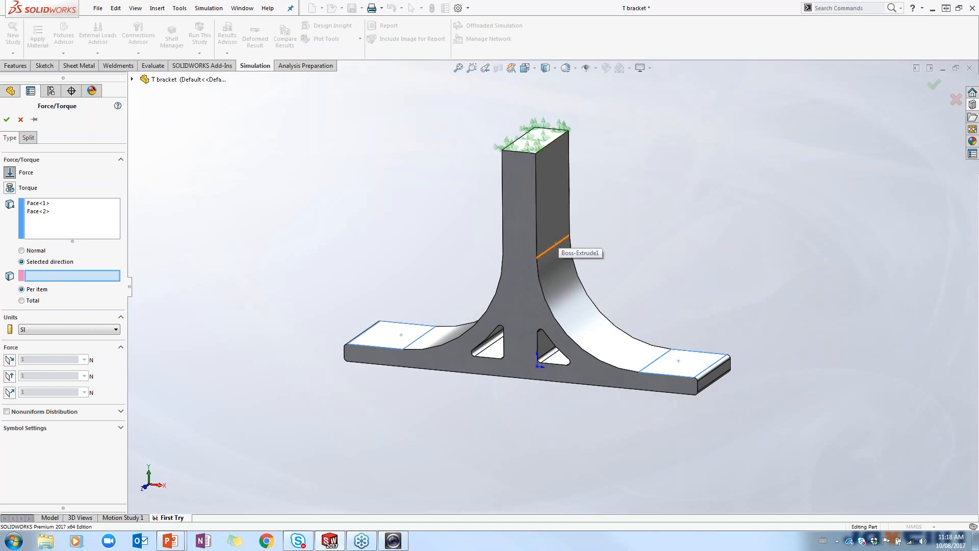
{"action": "left_click", "coordinate": [556, 244]}
{"action": "middle_click_drag", "start_coordinate": [947, 250], "coordinate": [923, 287]}
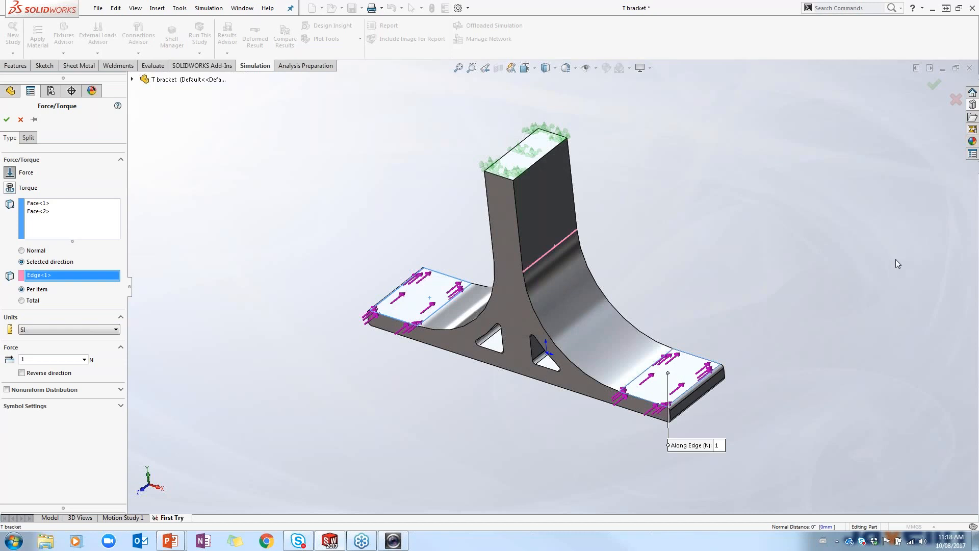
{"action": "left_click", "coordinate": [44, 251]}
{"action": "middle_click_drag", "start_coordinate": [362, 312], "coordinate": [394, 257]}
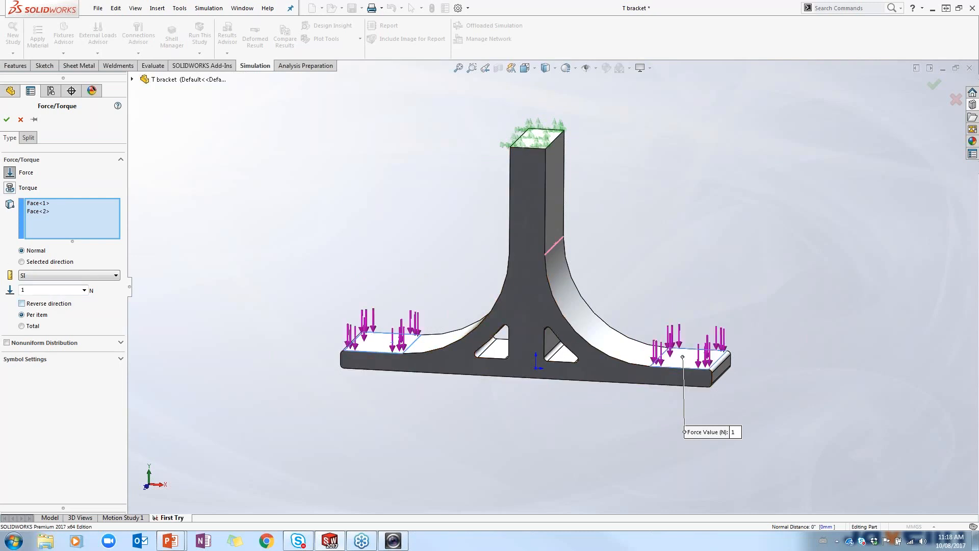
Set the force to 300 lbf per item in English (IPS) units and accept the load.
{"action": "left_click", "coordinate": [52, 275]}
{"action": "left_click", "coordinate": [49, 294]}
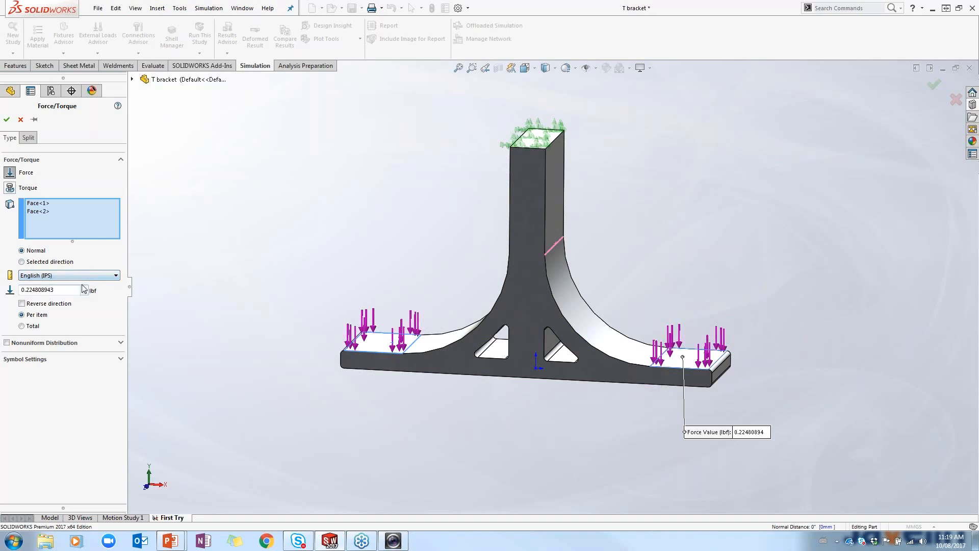
{"action": "double_click", "coordinate": [51, 290]}
{"action": "type", "text": "300"}
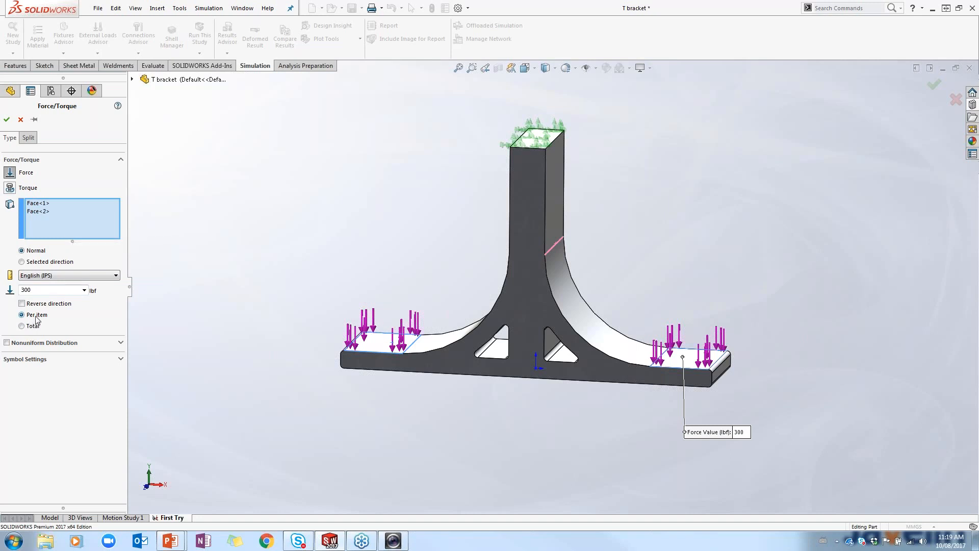
{"action": "left_click", "coordinate": [7, 120]}
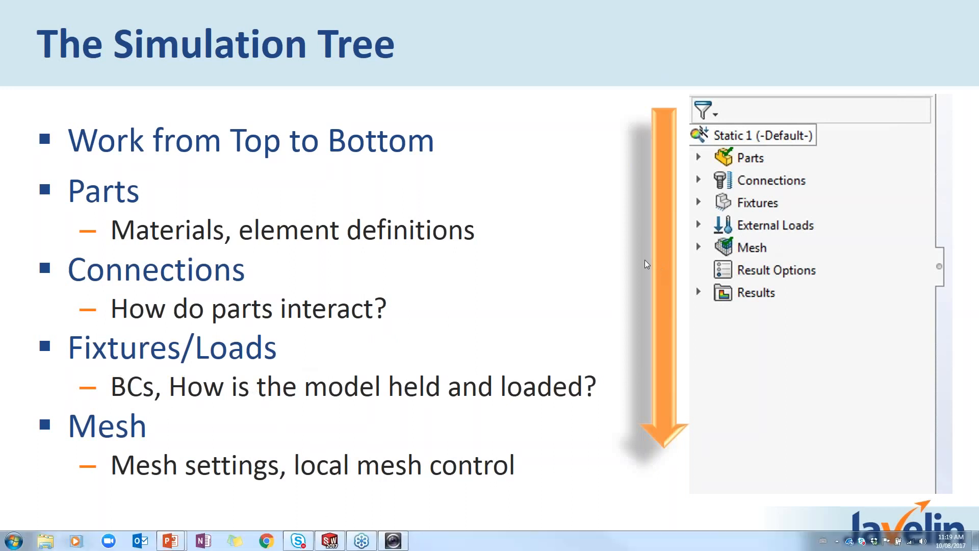
Return to SOLIDWORKS and mesh the bracket with the Blended curvature-based mesh at the default mesh density.
{"action": "key", "text": "alt+Tab"}
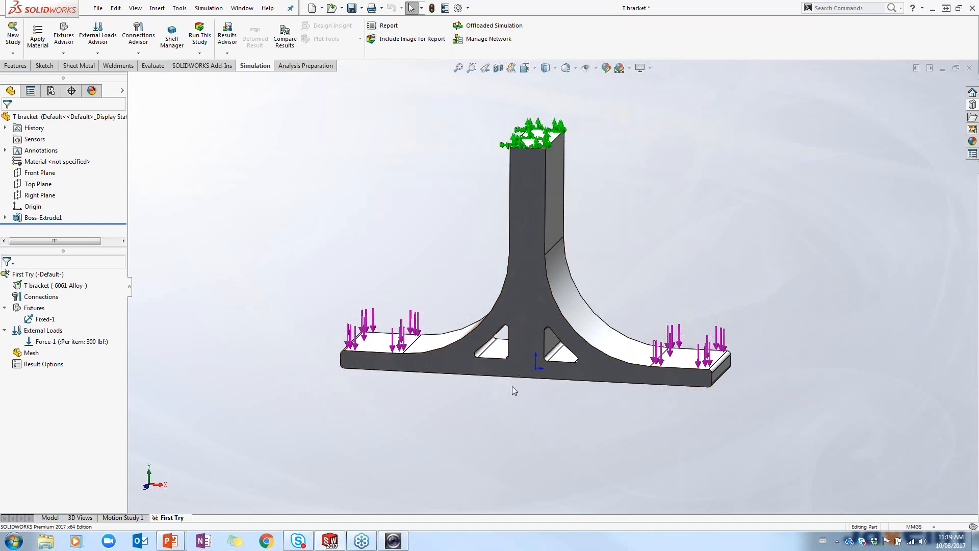
{"action": "scroll", "coordinate": [563, 285], "scroll_direction": "down", "scroll_amount": 2}
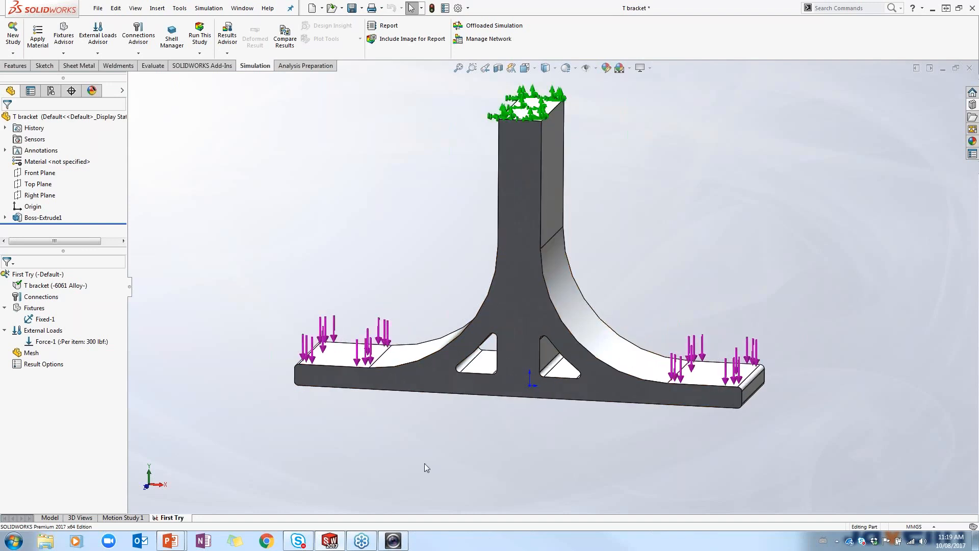
{"action": "right_click", "coordinate": [19, 359]}
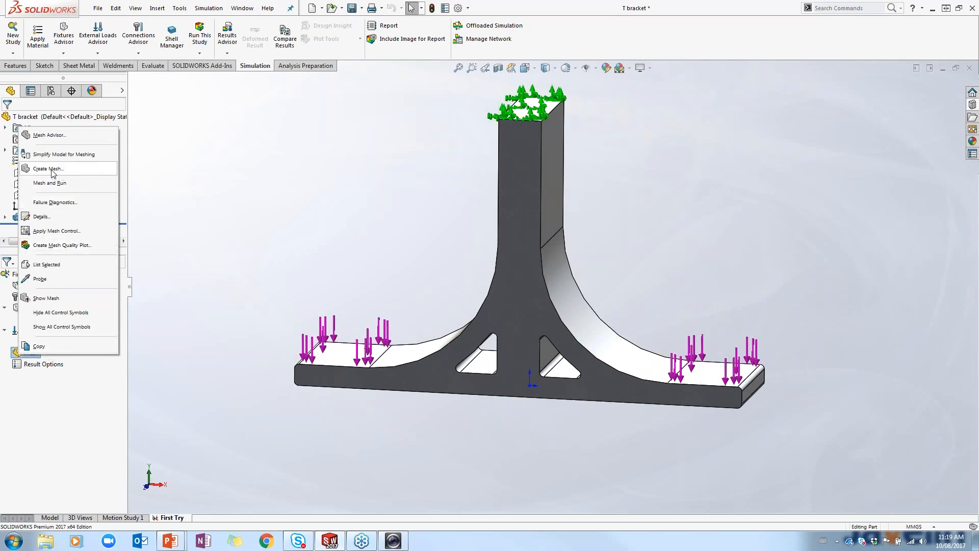
{"action": "left_click", "coordinate": [53, 172]}
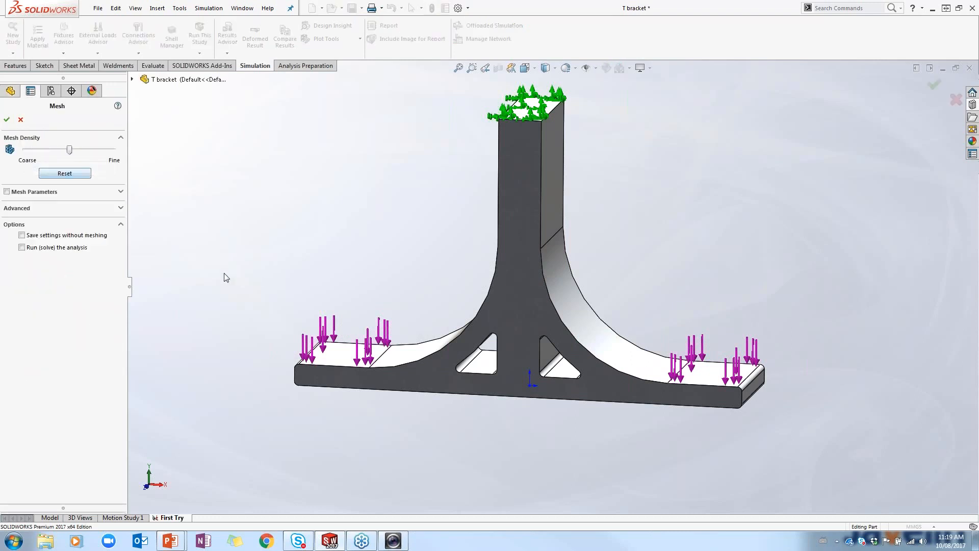
{"action": "left_click_drag", "start_coordinate": [136, 286], "coordinate": [183, 287]}
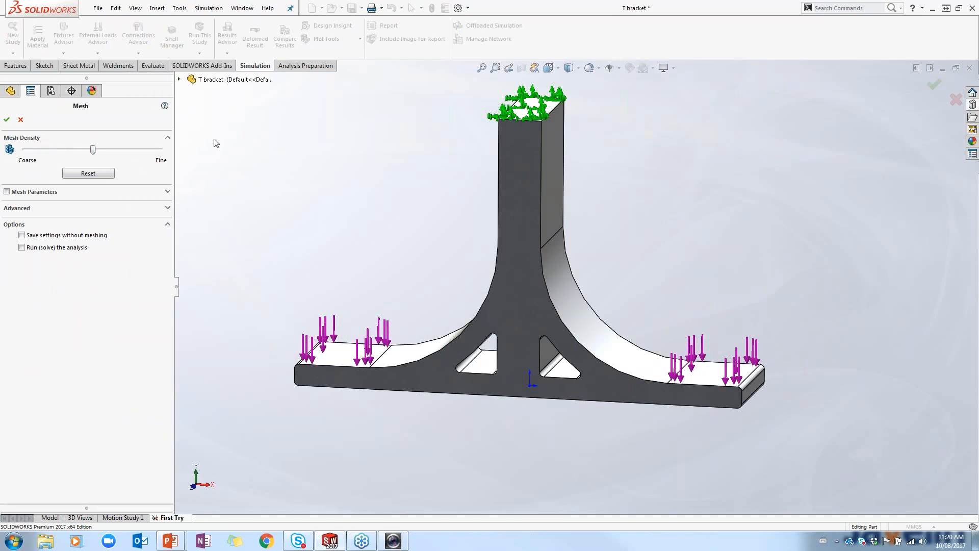
{"action": "left_click", "coordinate": [7, 192]}
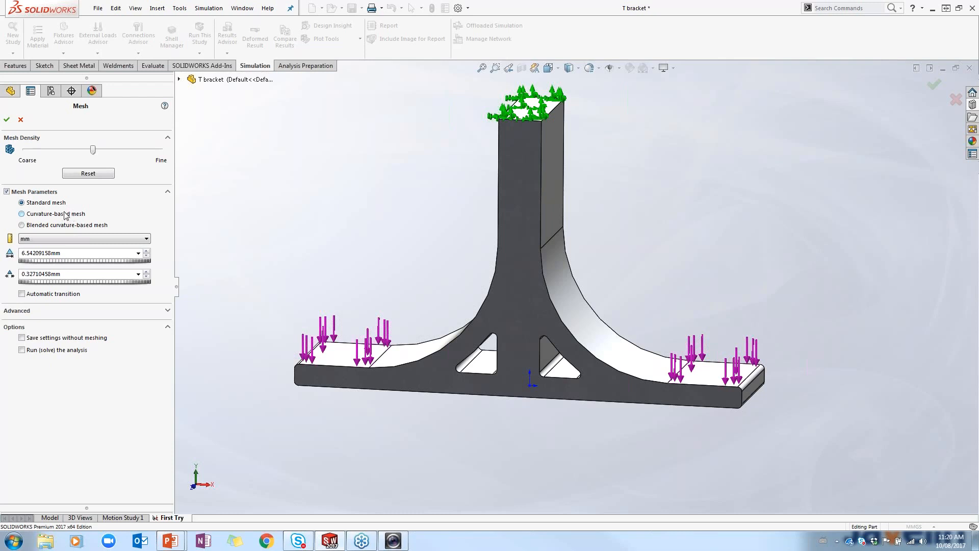
{"action": "left_click", "coordinate": [60, 215]}
{"action": "left_click", "coordinate": [55, 226]}
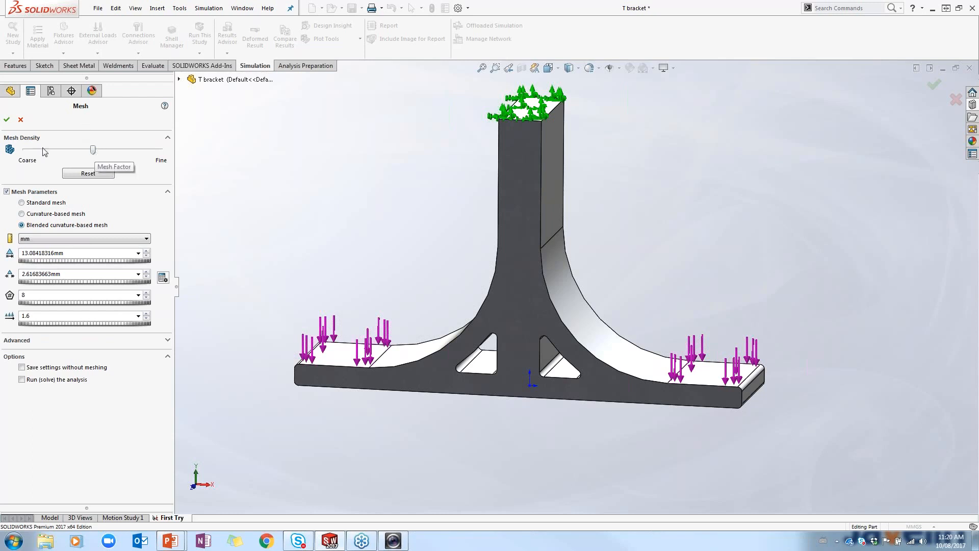
{"action": "left_click", "coordinate": [5, 121]}
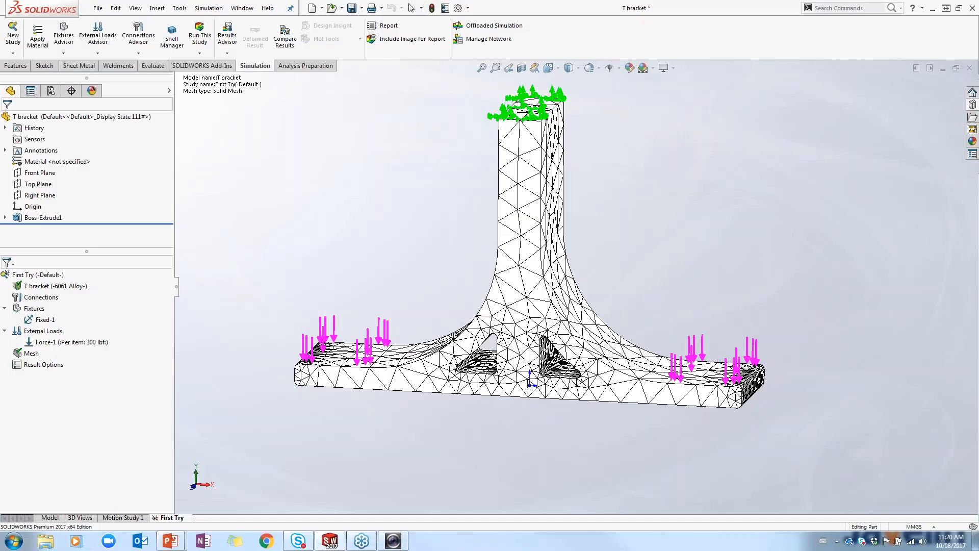
Examine the mesh on the bracket's base, curved faces and around the triangular cutouts.
{"action": "mouse_move", "coordinate": [403, 173]}
{"action": "middle_mouse_down"}
{"action": "mouse_move", "coordinate": [422, 212]}
{"action": "mouse_move", "coordinate": [427, 189]}
{"action": "mouse_move", "coordinate": [411, 184]}
{"action": "middle_mouse_up"}
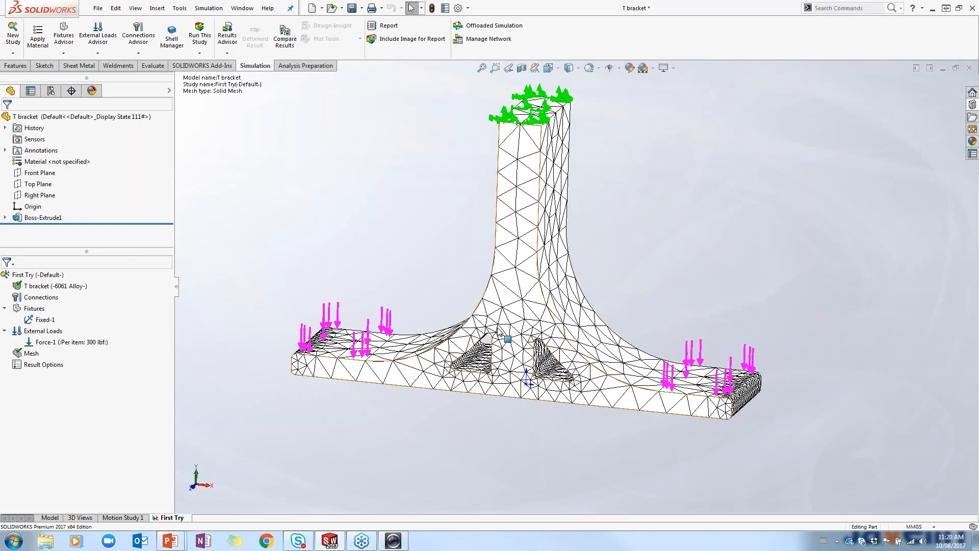
{"action": "scroll", "coordinate": [490, 331], "scroll_direction": "down", "scroll_amount": 6}
{"action": "scroll", "coordinate": [387, 362], "scroll_direction": "up", "scroll_amount": 10}
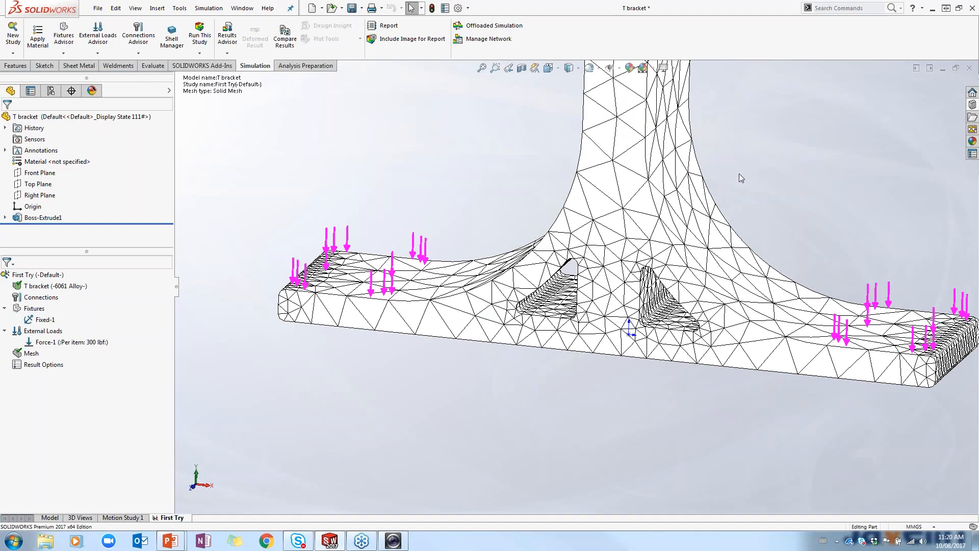
{"action": "scroll", "coordinate": [739, 174], "scroll_direction": "up", "scroll_amount": 3}
{"action": "scroll", "coordinate": [678, 163], "scroll_direction": "down", "scroll_amount": 1}
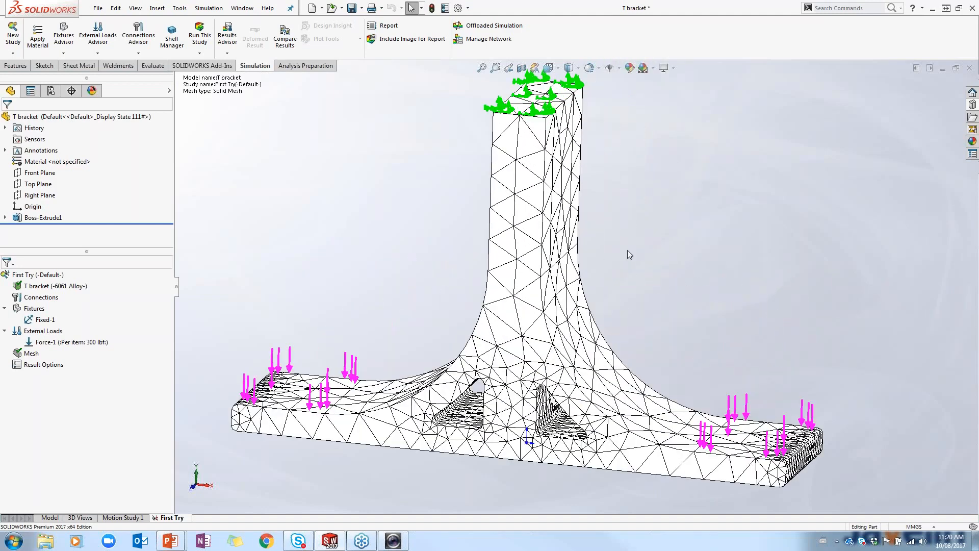
{"action": "middle_click_drag", "start_coordinate": [505, 344], "coordinate": [660, 378]}
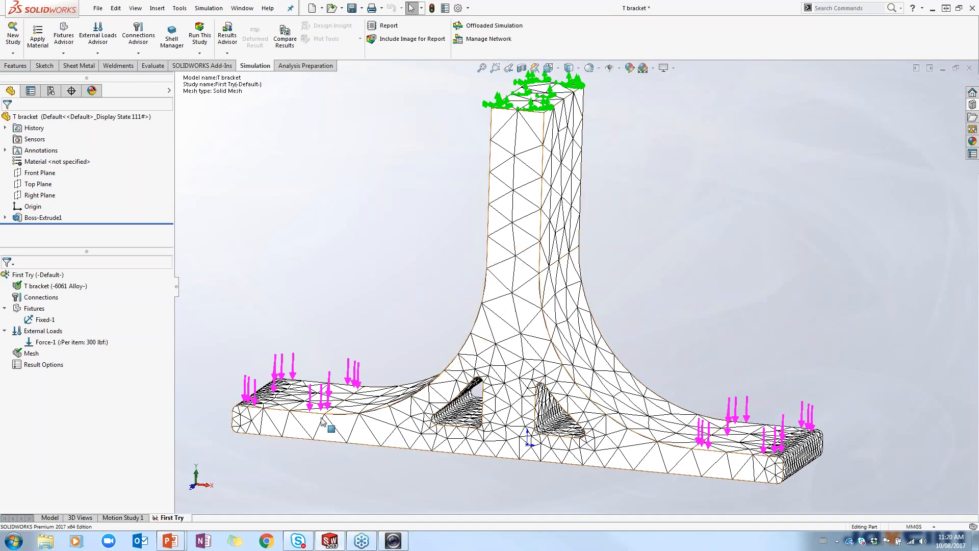
{"action": "scroll", "coordinate": [319, 420], "scroll_direction": "down", "scroll_amount": 5}
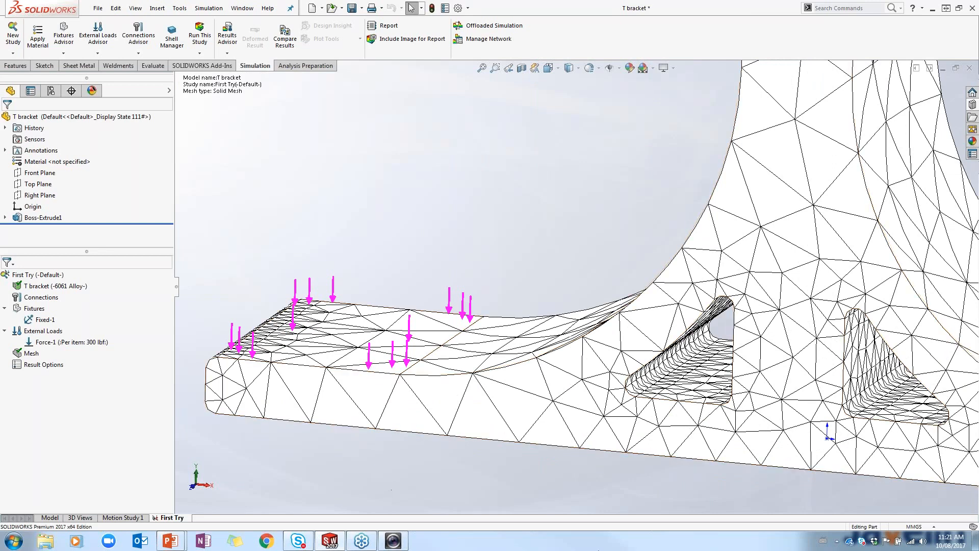
{"action": "scroll", "coordinate": [747, 327], "scroll_direction": "down", "scroll_amount": 5}
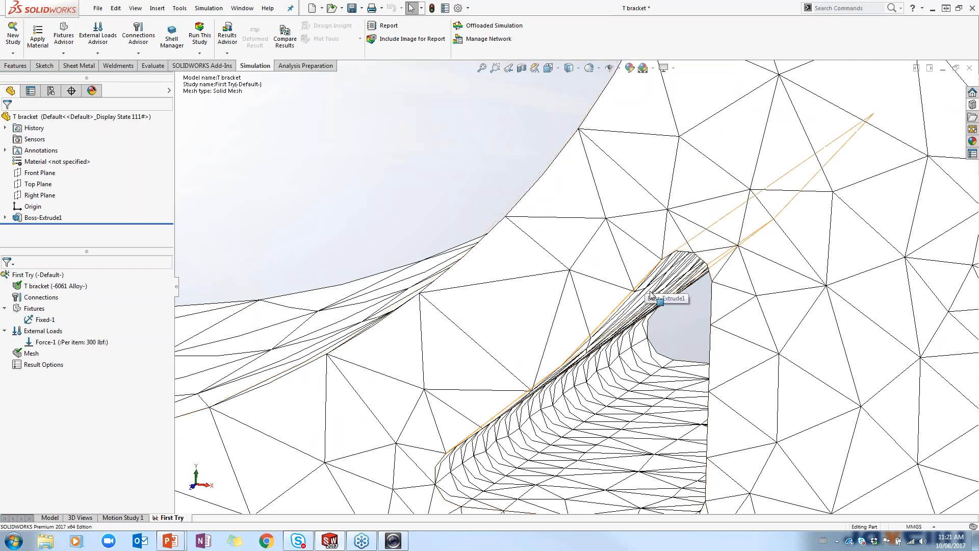
{"action": "scroll", "coordinate": [652, 295], "scroll_direction": "up", "scroll_amount": 4}
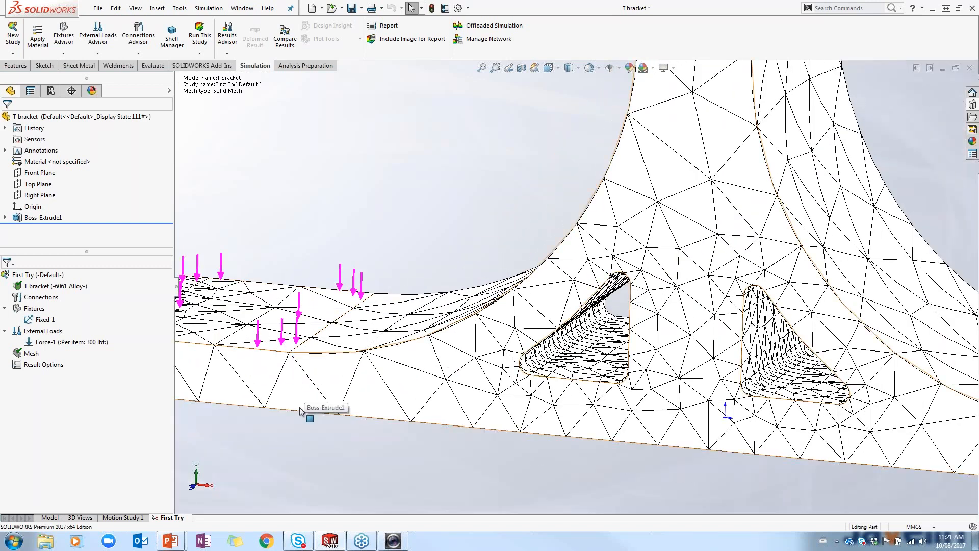
{"action": "scroll", "coordinate": [497, 441], "scroll_direction": "up", "scroll_amount": 2}
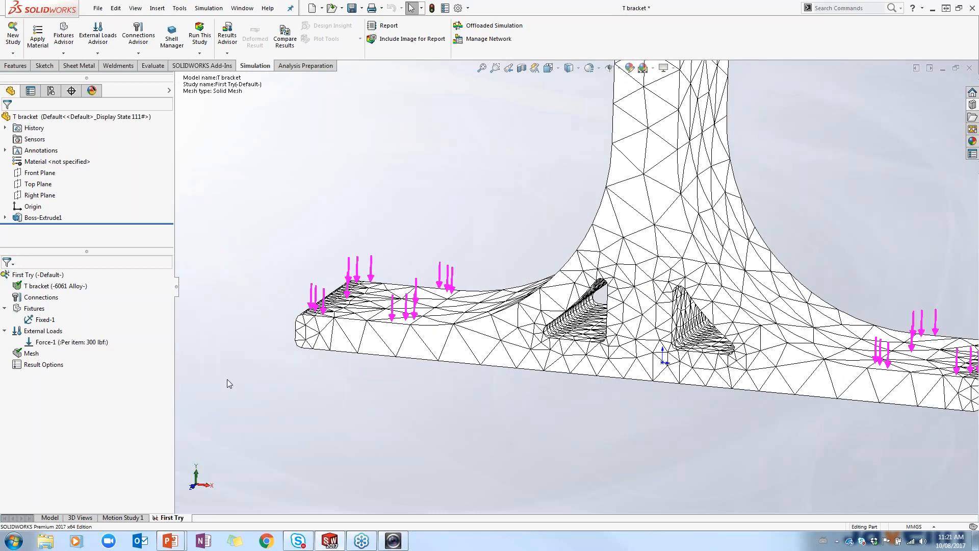
{"action": "scroll", "coordinate": [837, 439], "scroll_direction": "up", "scroll_amount": 2}
Remesh the bracket with a finer mesh density, using a maximum element size of 8.01406219 mm and a minimum of 1.60281244 mm.
{"action": "right_click", "coordinate": [23, 353]}
{"action": "left_click", "coordinate": [51, 179]}
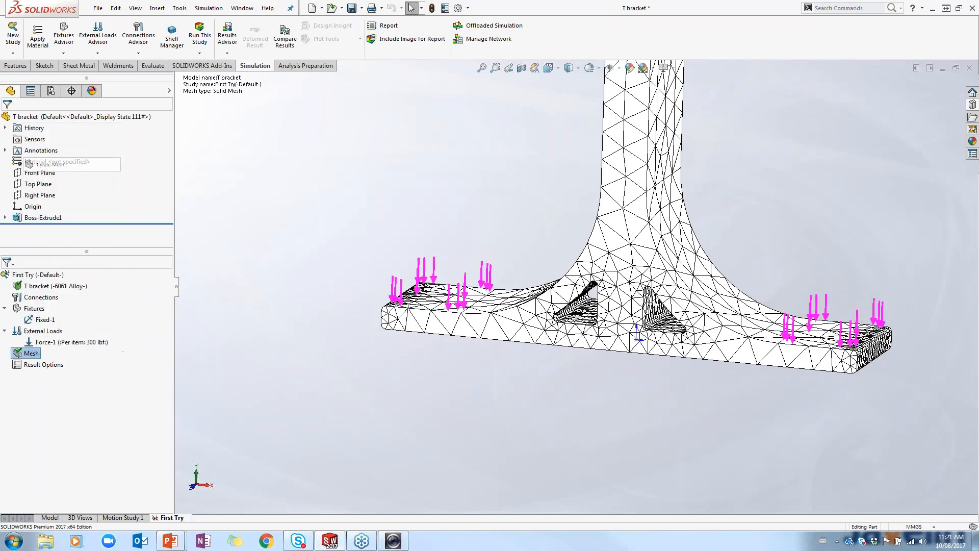
{"action": "left_click_drag", "start_coordinate": [91, 150], "coordinate": [145, 149]}
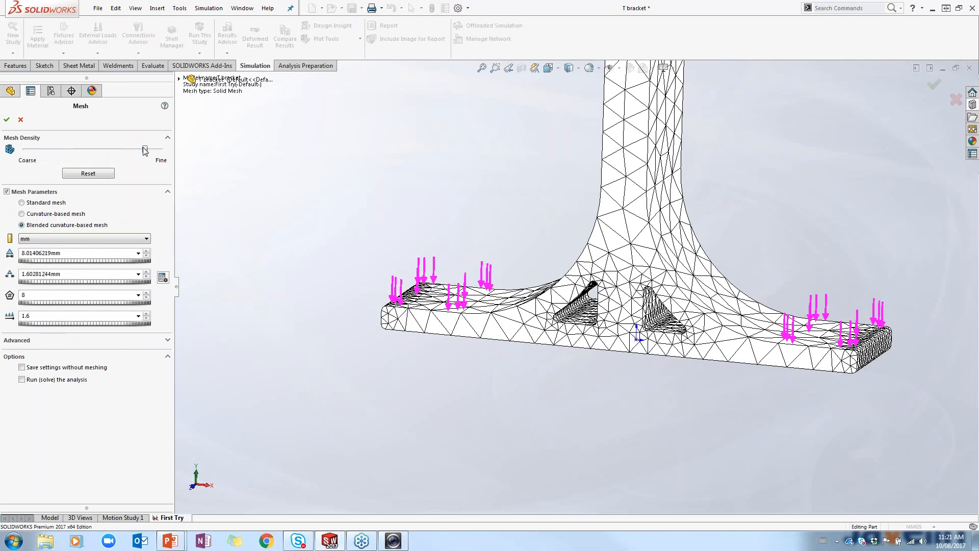
{"action": "left_click", "coordinate": [6, 121]}
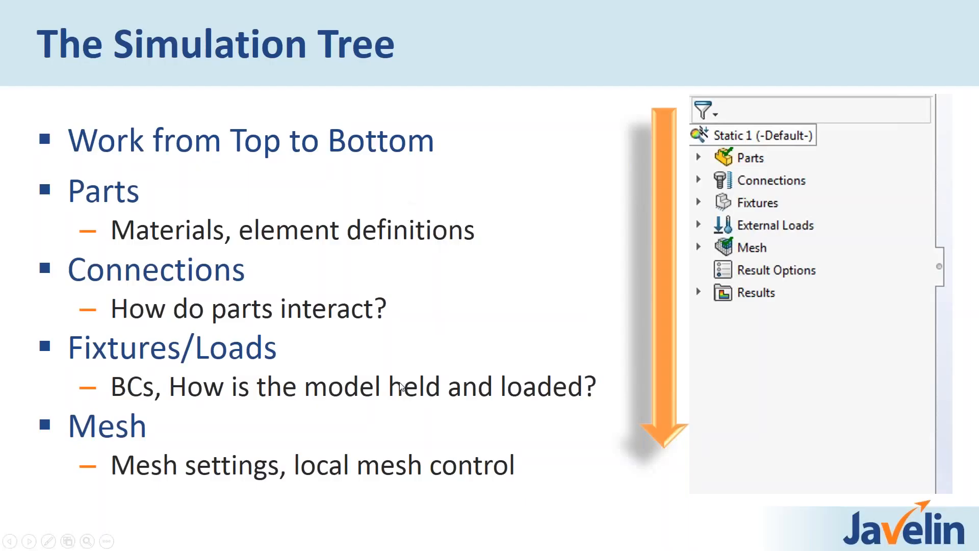
Switch back to SOLIDWORKS and remesh the bracket with the mesh density at its finest setting.
{"action": "key", "text": "alt+Tab"}
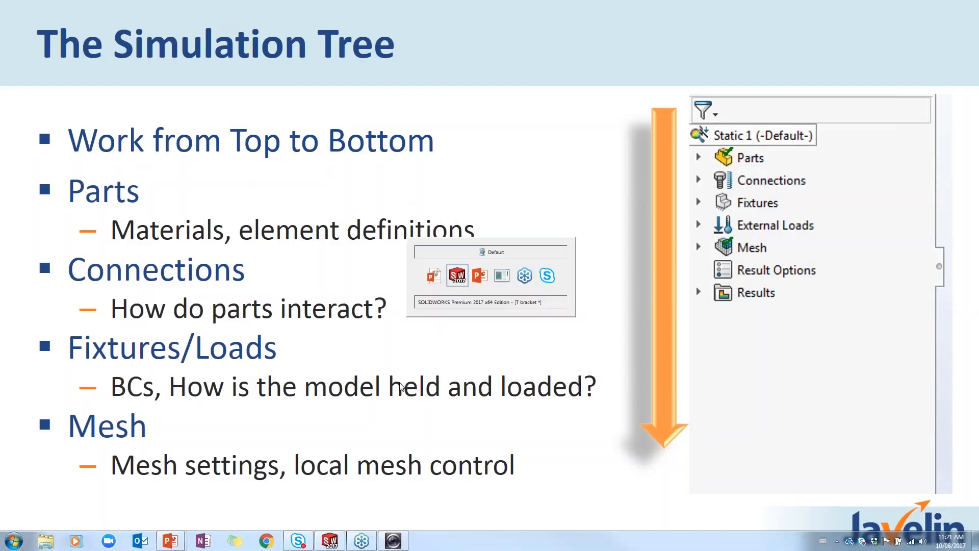
{"action": "middle_click_drag", "start_coordinate": [435, 388], "coordinate": [635, 334]}
{"action": "right_click", "coordinate": [24, 353]}
{"action": "left_click", "coordinate": [48, 166]}
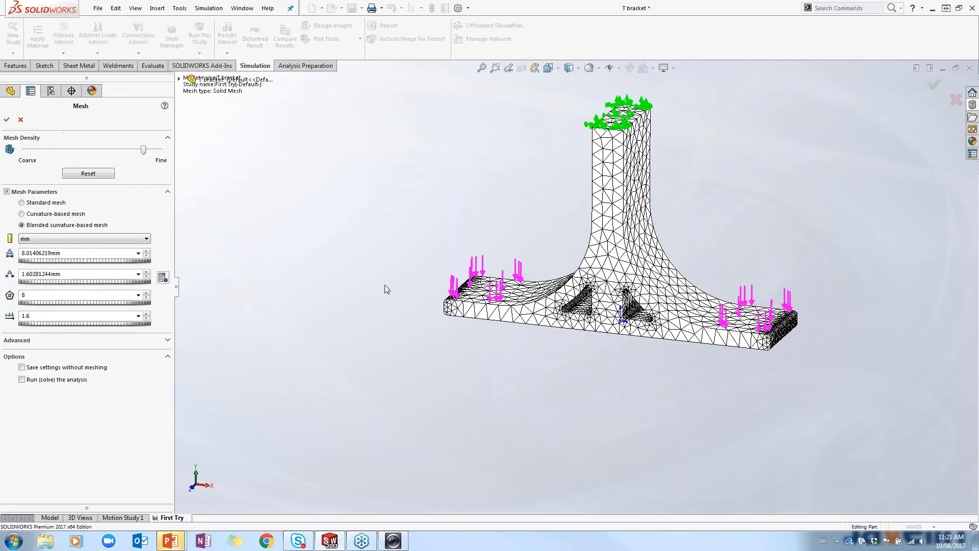
{"action": "left_click", "coordinate": [160, 150]}
{"action": "left_click", "coordinate": [7, 120]}
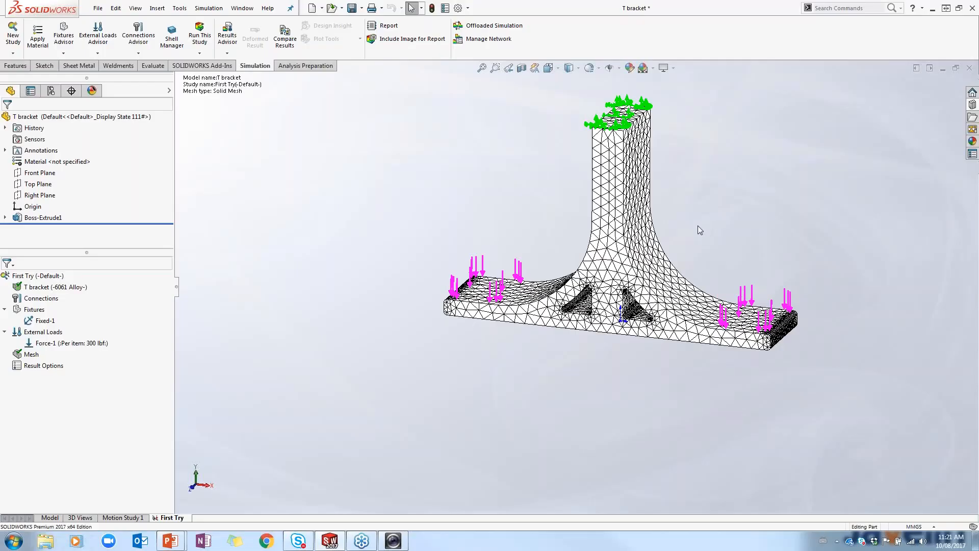
{"action": "scroll", "coordinate": [536, 314], "scroll_direction": "down", "scroll_amount": 5}
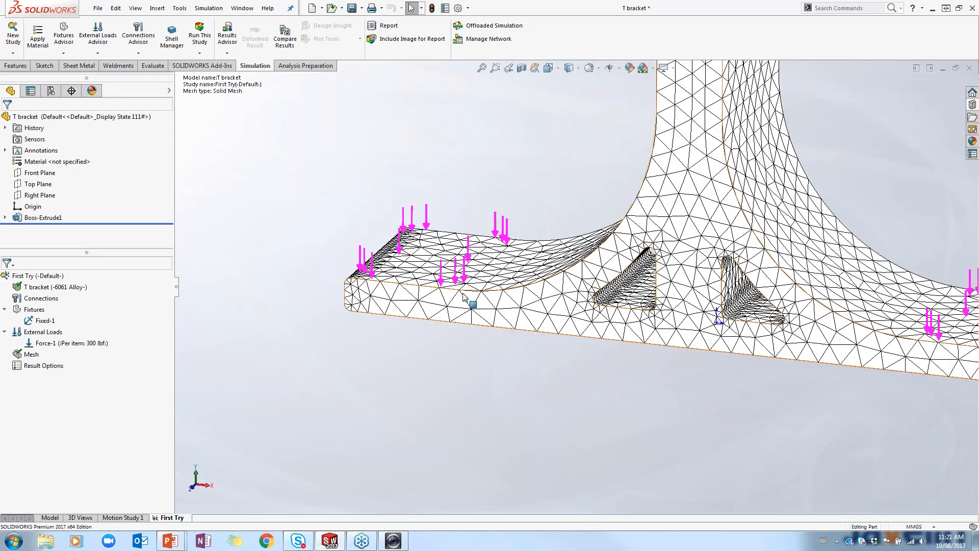
{"action": "key", "text": "z"}
{"action": "scroll", "coordinate": [837, 338], "scroll_direction": "up", "scroll_amount": 4}
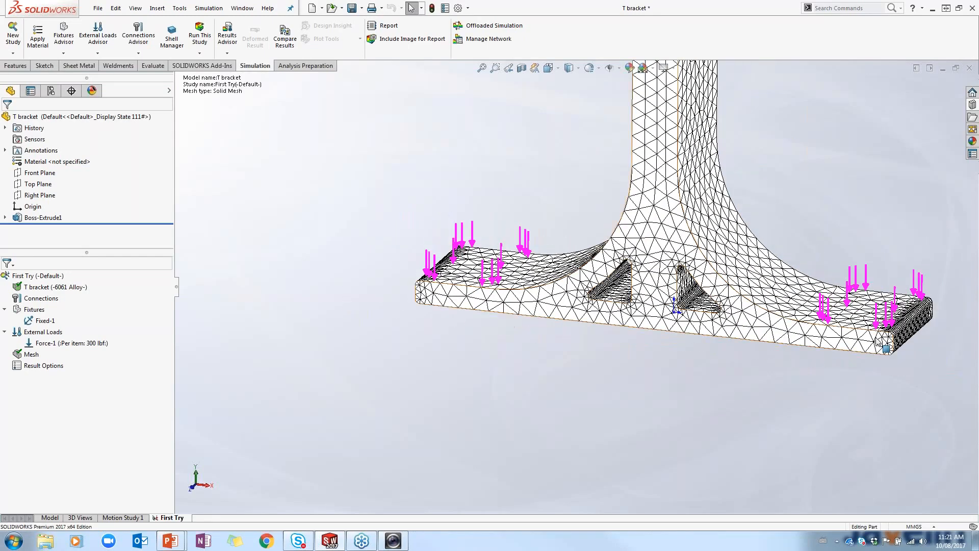
{"action": "key", "text": "f"}
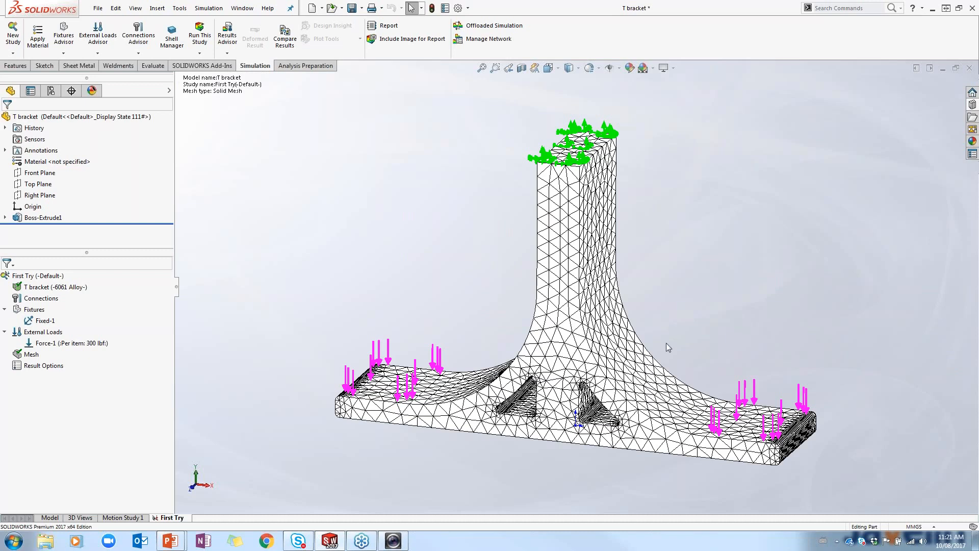
Look over the properties of the First Try study, close them and switch to the PowerPoint slide show.
{"action": "right_click", "coordinate": [27, 277]}
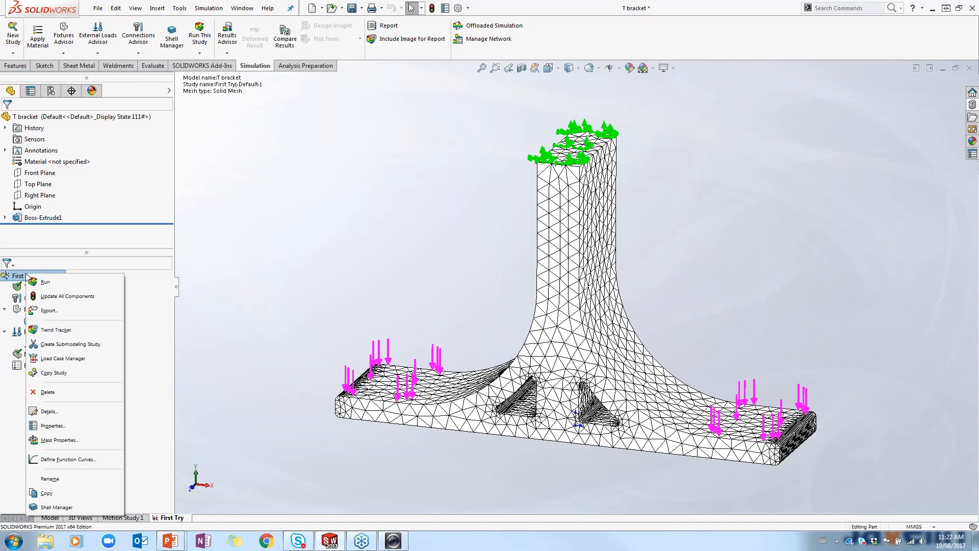
{"action": "left_click", "coordinate": [76, 427]}
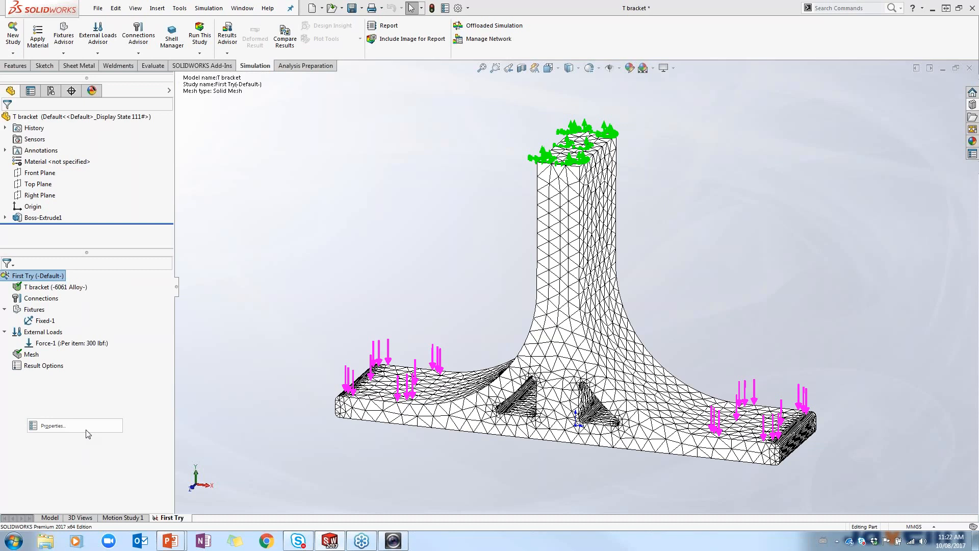
{"action": "left_click", "coordinate": [495, 411]}
{"action": "key", "text": "alt+Tab"}
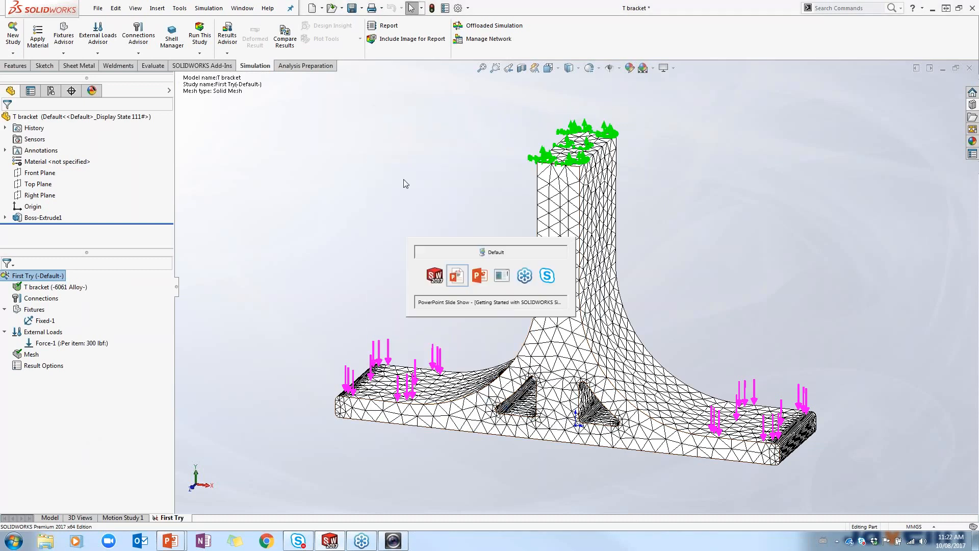
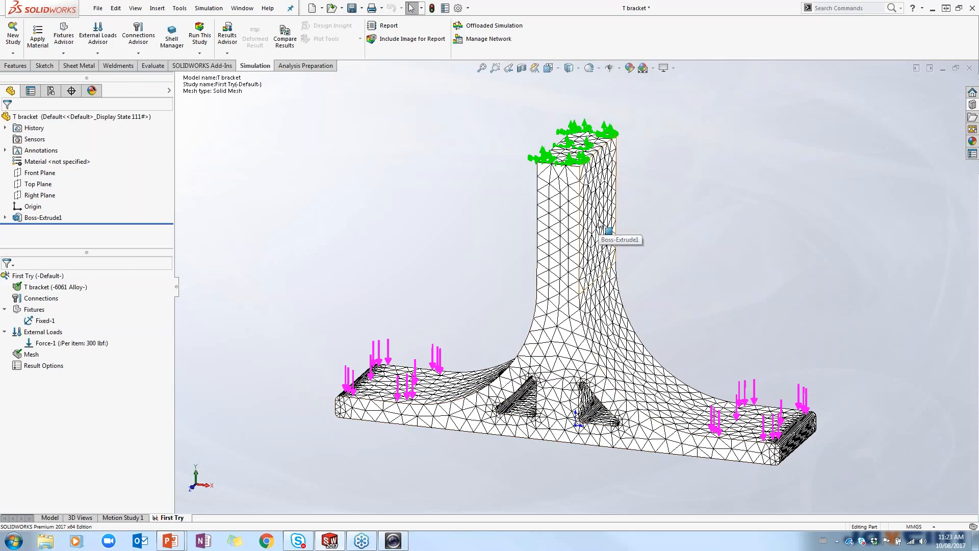
Run the First Try study and examine the resulting von Mises stress plot on the deformed bracket.
{"action": "left_click", "coordinate": [200, 37]}
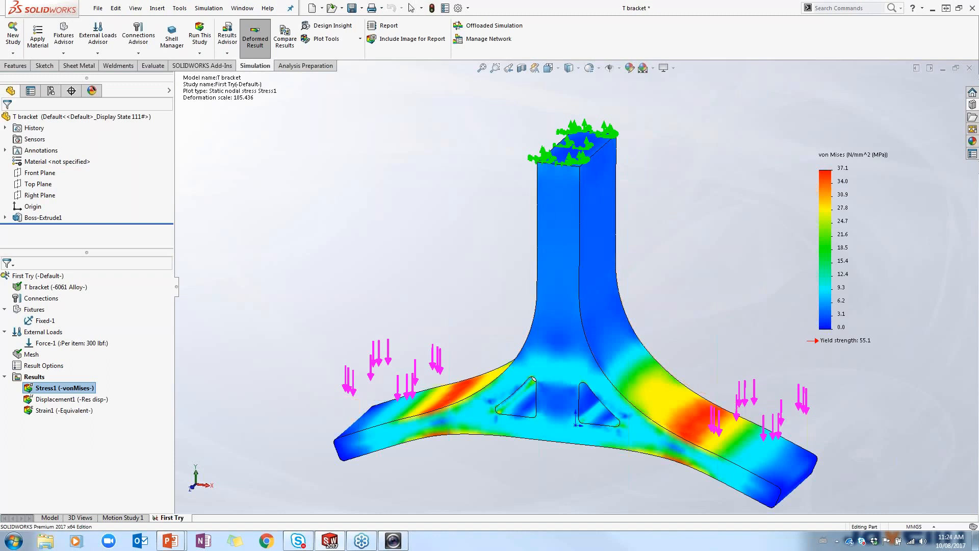
{"action": "middle_click_drag", "start_coordinate": [540, 252], "coordinate": [611, 252]}
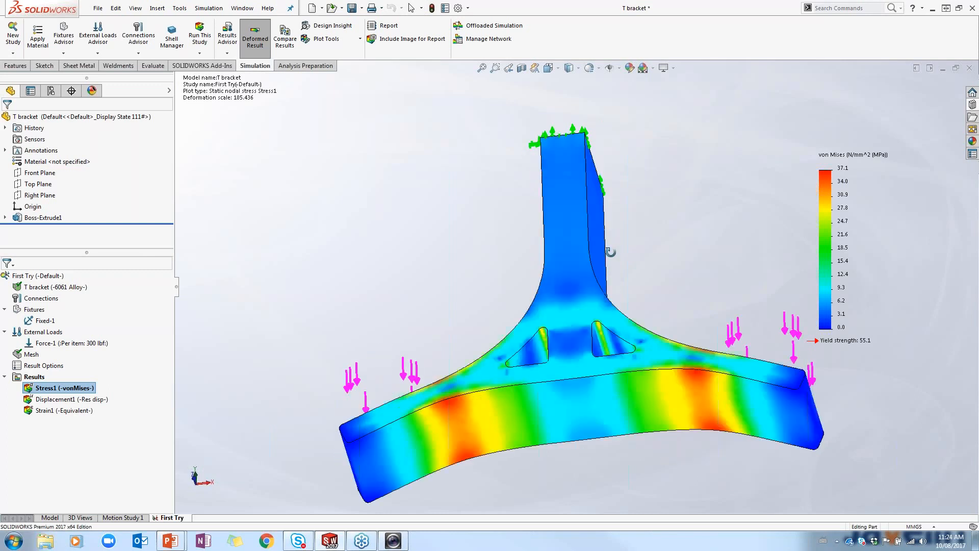
{"action": "middle_click_drag", "start_coordinate": [611, 252], "coordinate": [606, 367]}
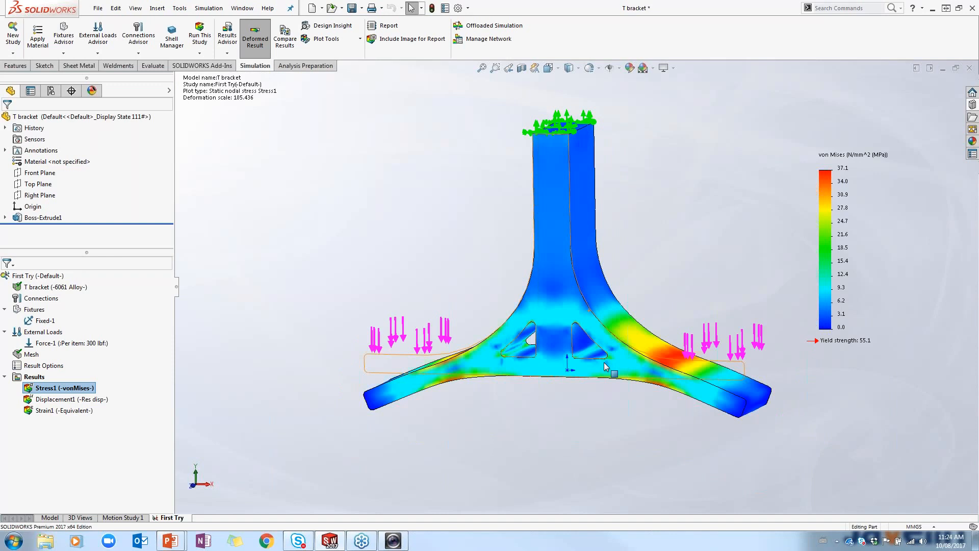
{"action": "scroll", "coordinate": [607, 304], "scroll_direction": "down", "scroll_amount": 1}
{"action": "scroll", "coordinate": [607, 303], "scroll_direction": "up", "scroll_amount": 1}
{"action": "middle_click_drag", "start_coordinate": [607, 303], "coordinate": [604, 233]}
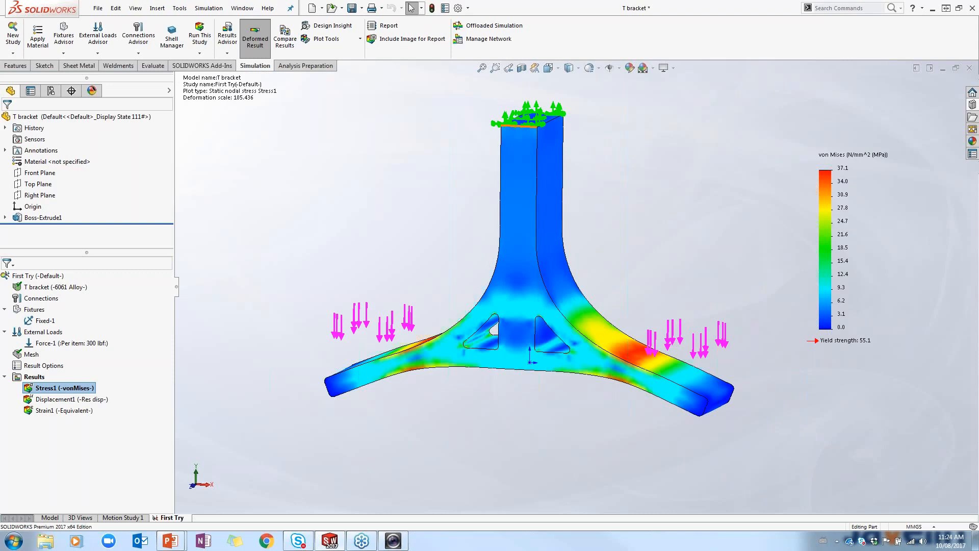
Hide all fixture and external load symbols on the bracket.
{"action": "left_click", "coordinate": [34, 310]}
{"action": "right_click", "coordinate": [34, 310]}
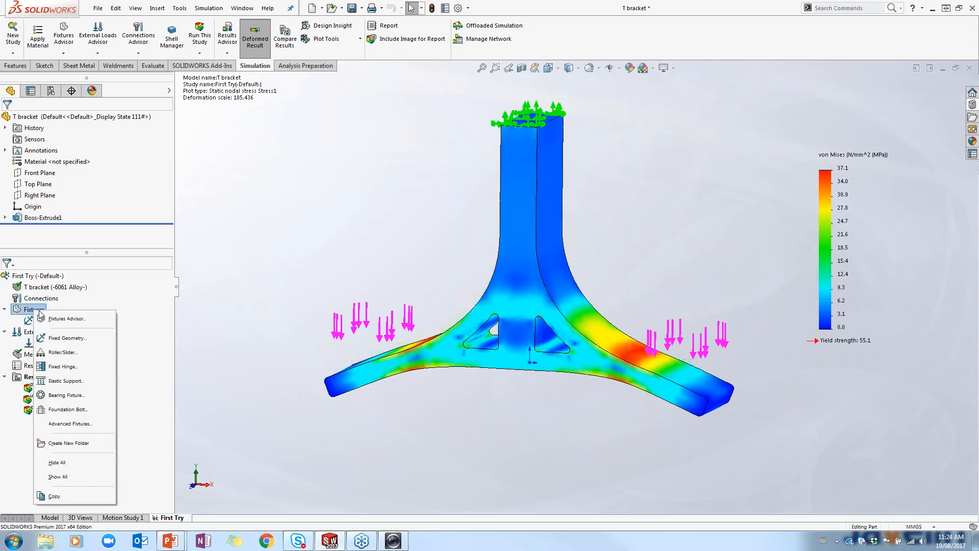
{"action": "left_click", "coordinate": [45, 344]}
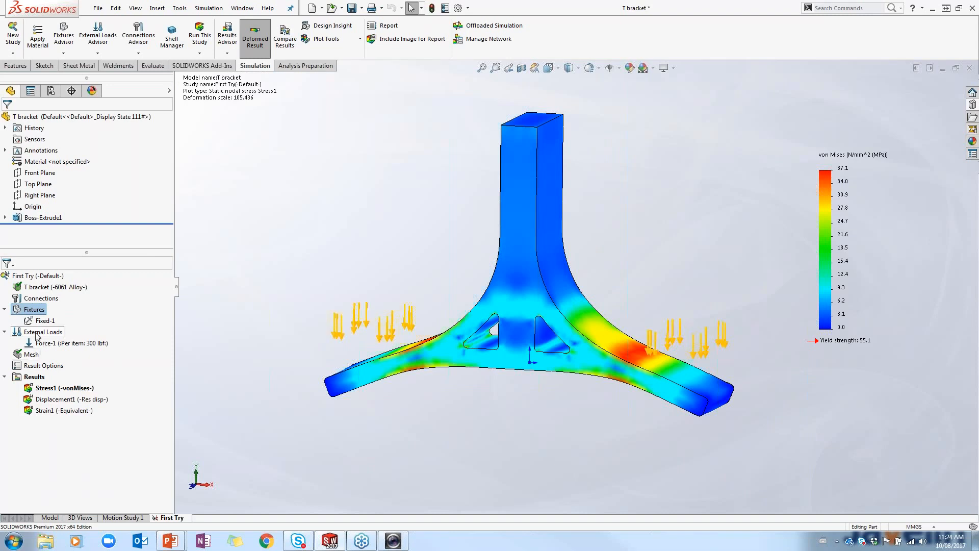
{"action": "right_click", "coordinate": [36, 334]}
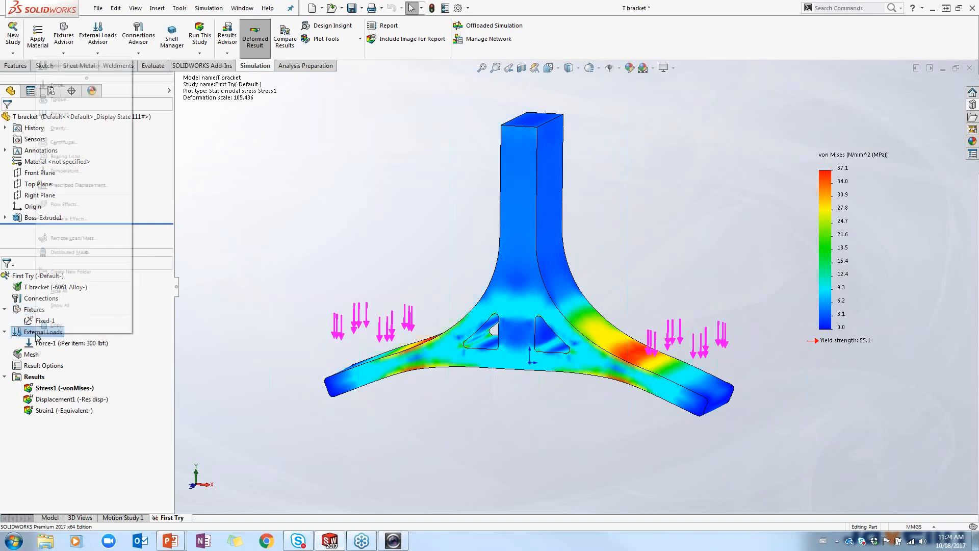
{"action": "left_click", "coordinate": [58, 290]}
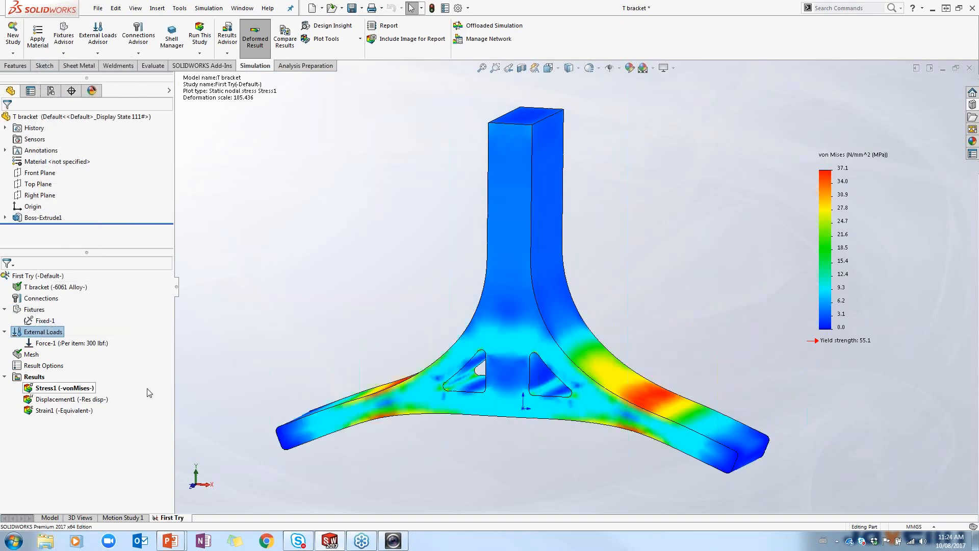
Animate the von Mises stress plot with 15 frames, watch the bracket deform and close the animation.
{"action": "right_click", "coordinate": [66, 392]}
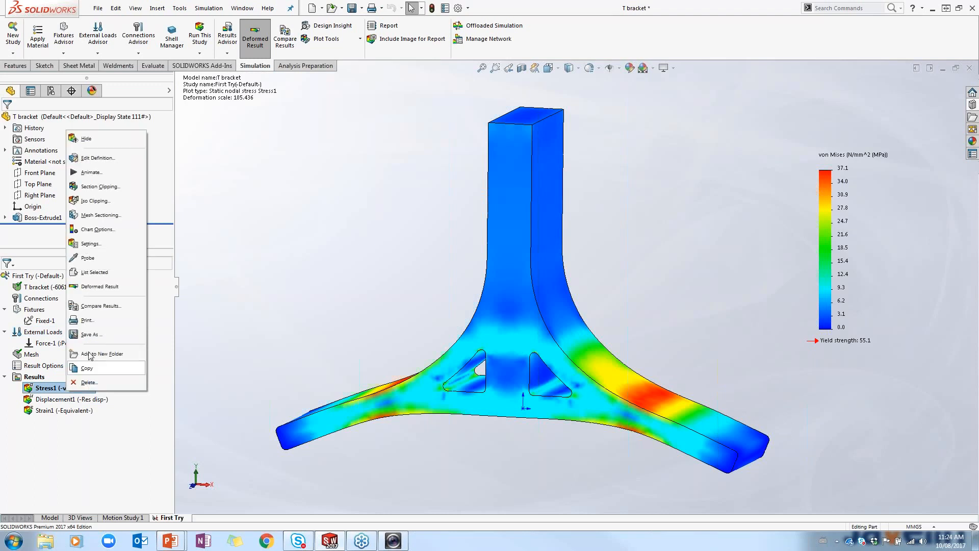
{"action": "left_click", "coordinate": [90, 172]}
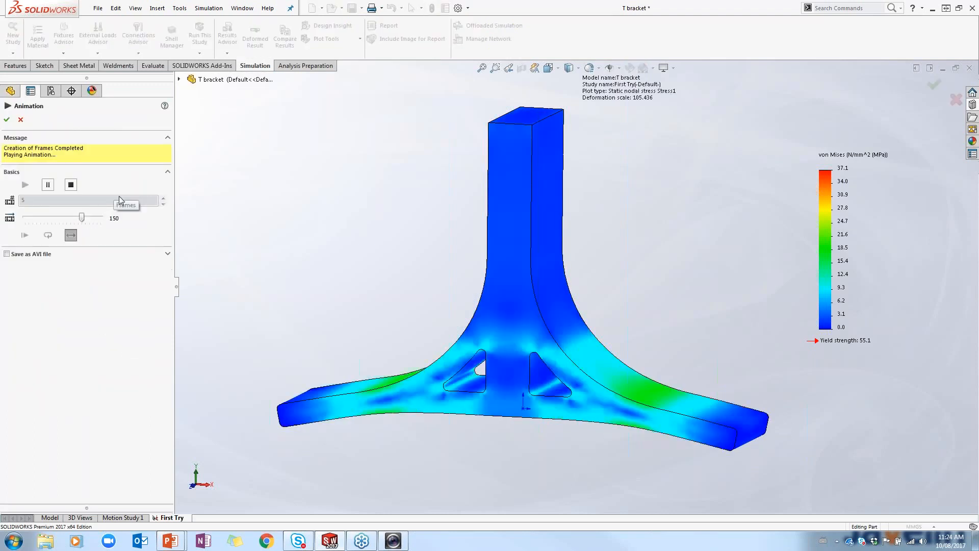
{"action": "left_click", "coordinate": [71, 184]}
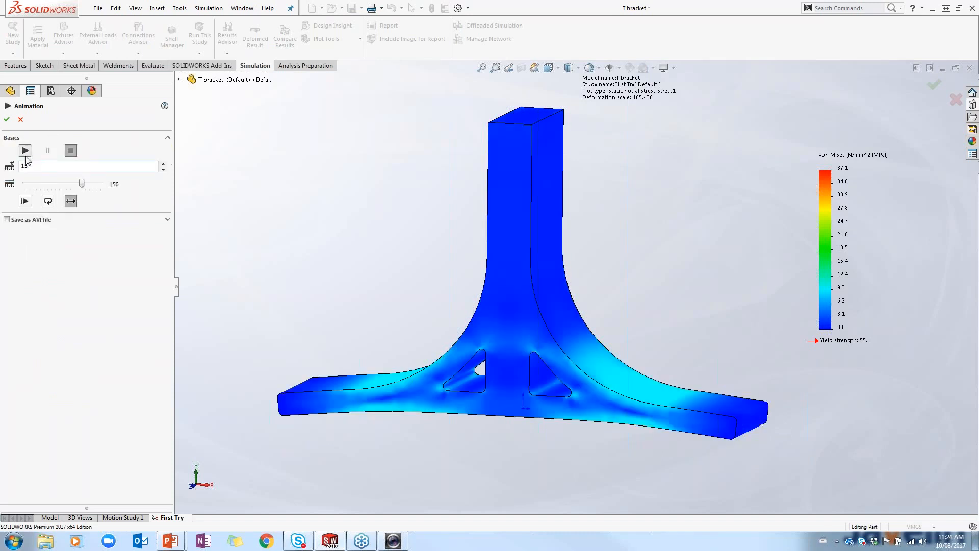
{"action": "left_click", "coordinate": [25, 185]}
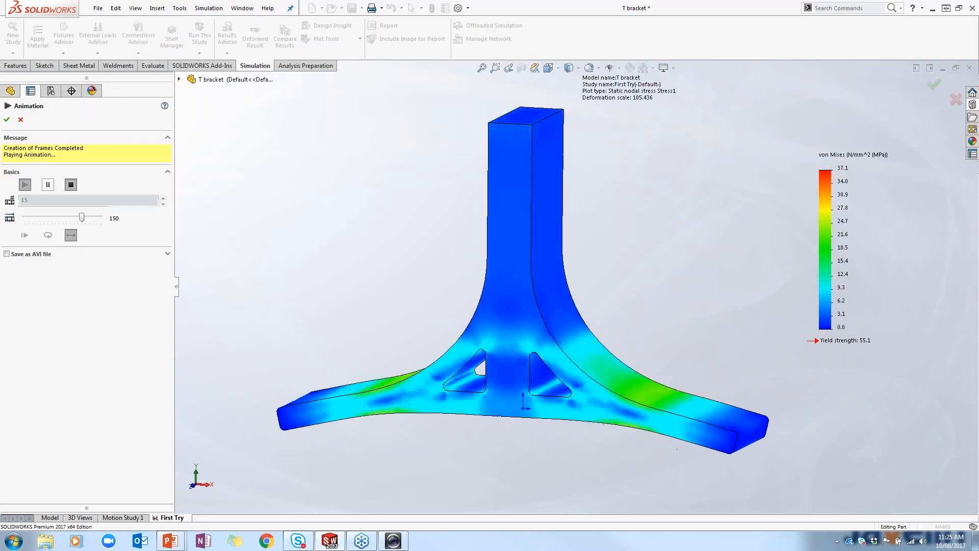
{"action": "middle_click_drag", "start_coordinate": [520, 451], "coordinate": [538, 434]}
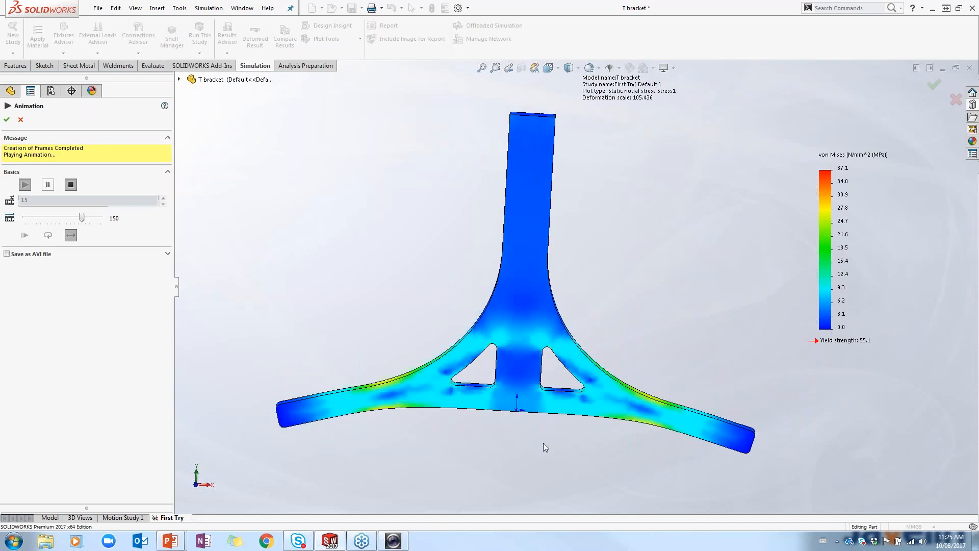
{"action": "left_click", "coordinate": [7, 119]}
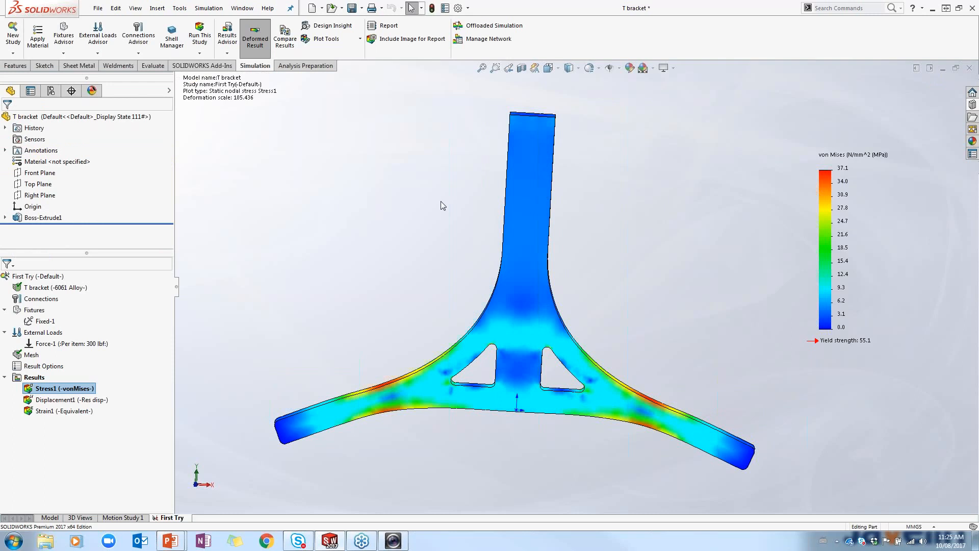
Examine the deformed bracket's stress distribution, switch to the PowerPoint slide show and advance past the Solving slide.
{"action": "middle_click_drag", "start_coordinate": [441, 201], "coordinate": [474, 237]}
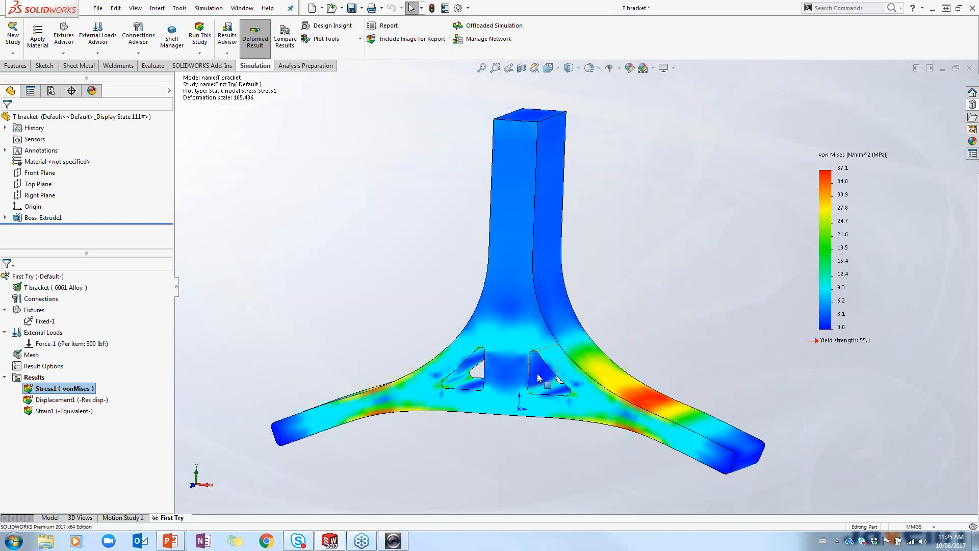
{"action": "middle_click_drag", "start_coordinate": [538, 378], "coordinate": [573, 355]}
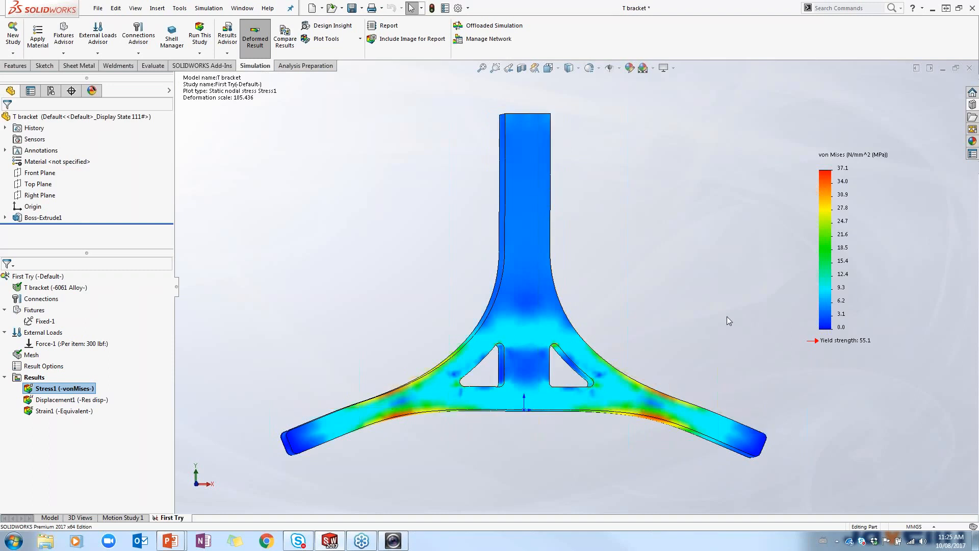
{"action": "key", "text": "alt+Tab"}
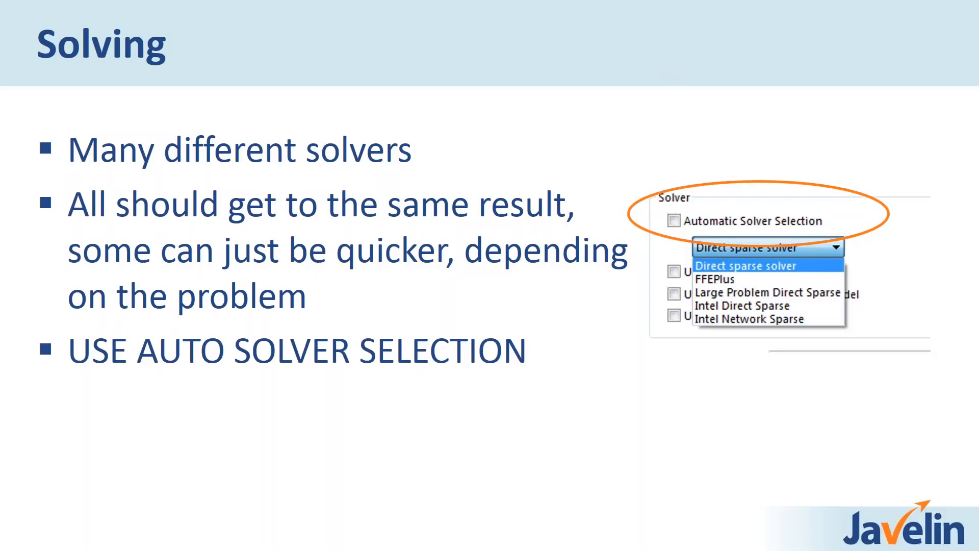
{"action": "key", "text": "Right"}
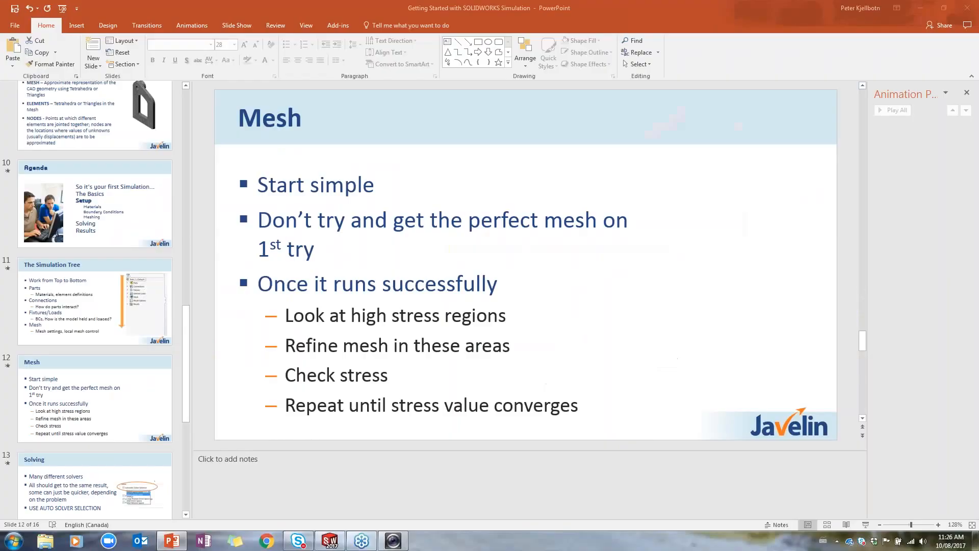
Return to SOLIDWORKS, view the displacement and equivalent strain plots, and redisplay the von Mises stress plot.
{"action": "key", "text": "alt+Tab"}
{"action": "middle_click_drag", "start_coordinate": [701, 224], "coordinate": [652, 267]}
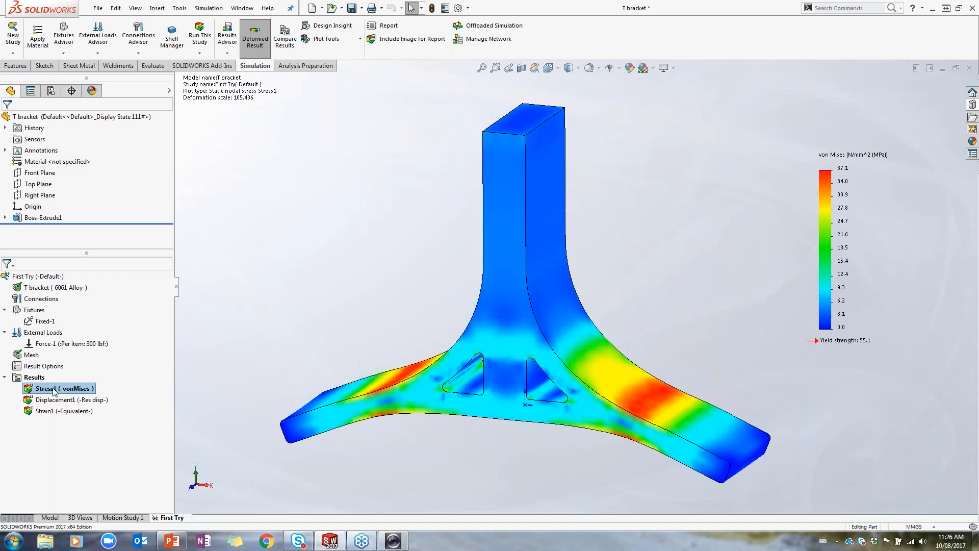
{"action": "left_click", "coordinate": [78, 403]}
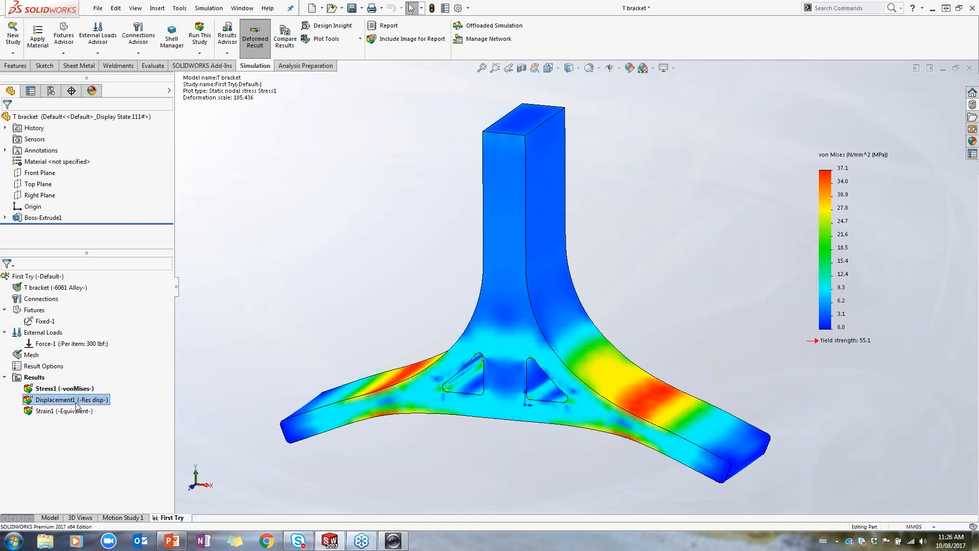
{"action": "double_click", "coordinate": [76, 402]}
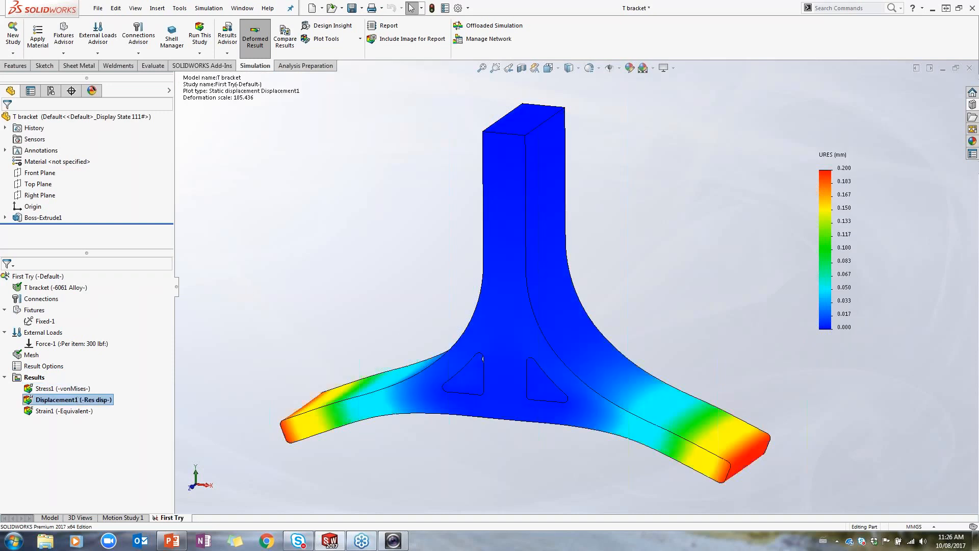
{"action": "left_click", "coordinate": [71, 413]}
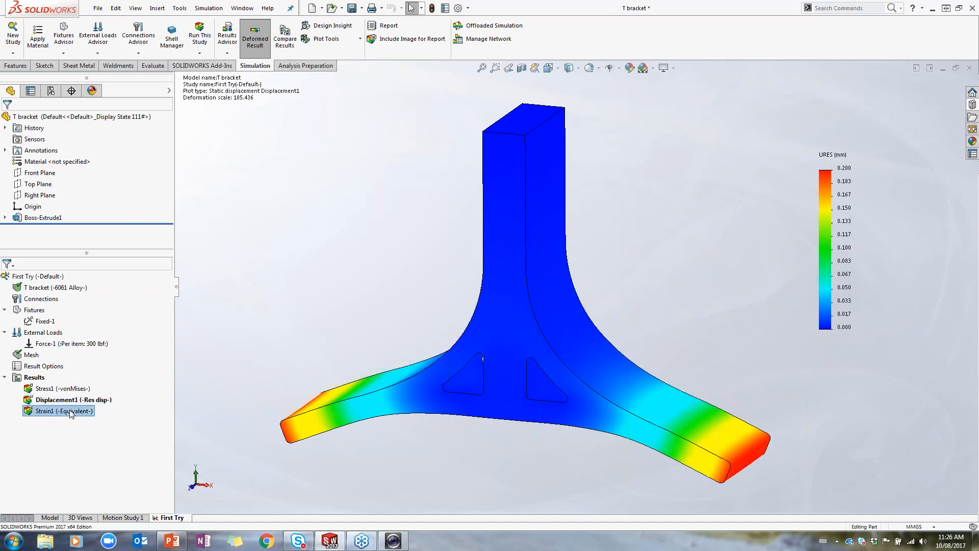
{"action": "double_click", "coordinate": [72, 412]}
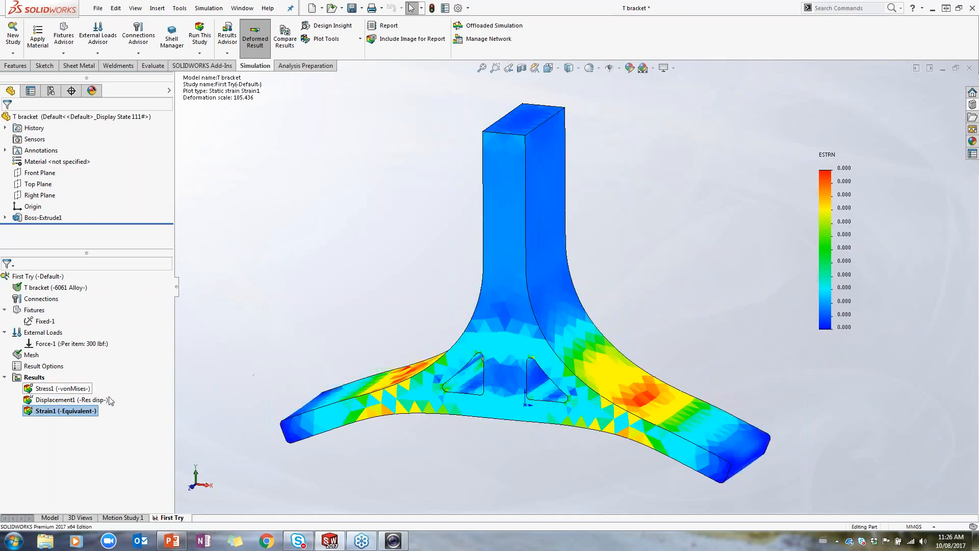
{"action": "double_click", "coordinate": [57, 388]}
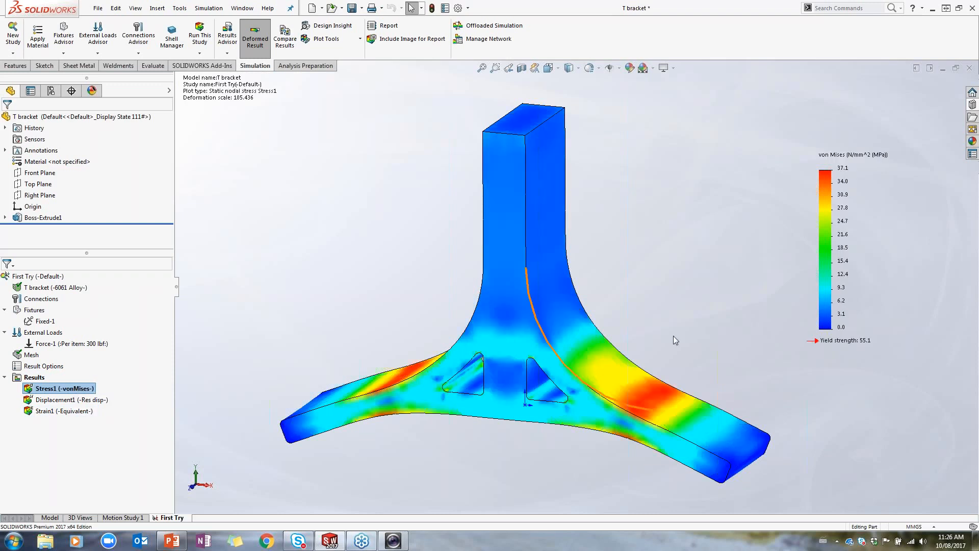
{"action": "middle_click_drag", "start_coordinate": [695, 259], "coordinate": [640, 347]}
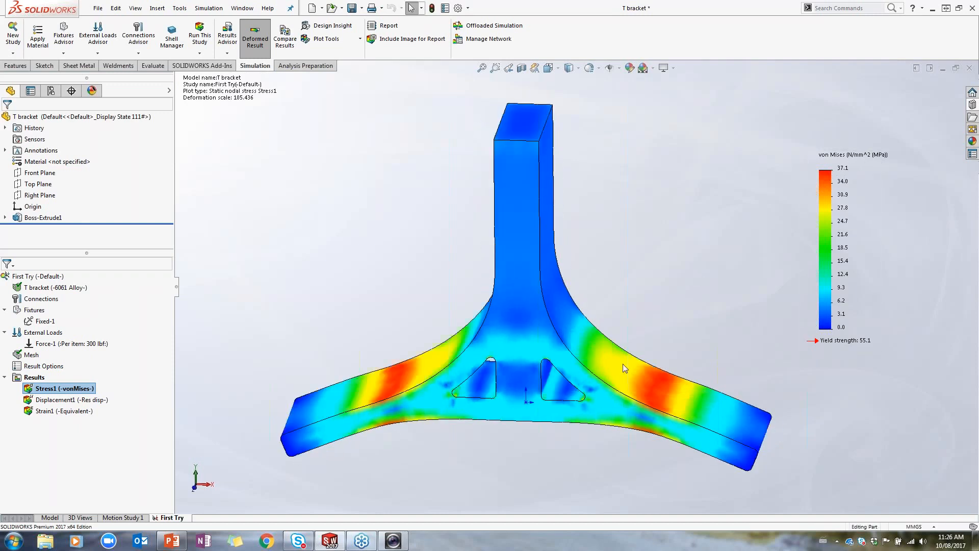
Show the maximum annotation on the von Mises stress plot and place its label clear of the bracket's right arm.
{"action": "middle_click_drag", "start_coordinate": [402, 427], "coordinate": [383, 378]}
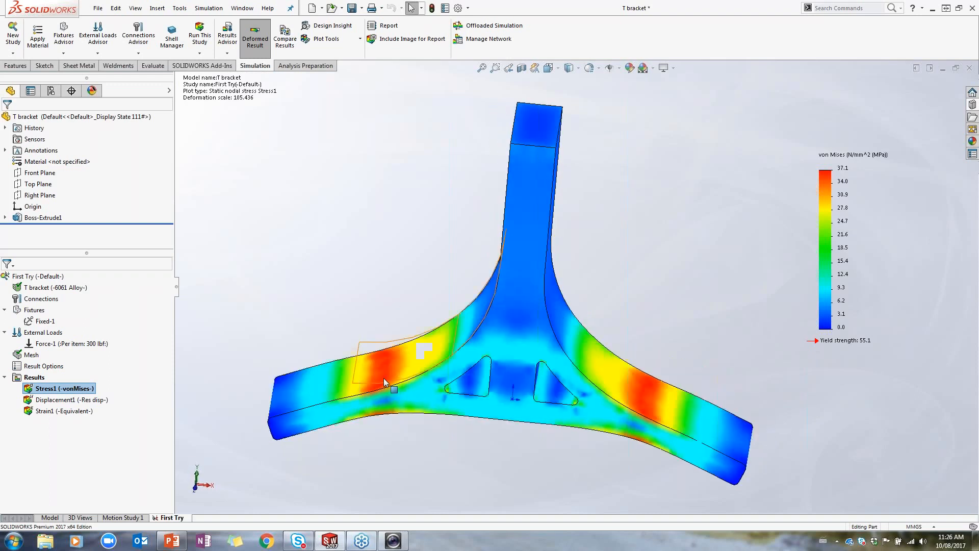
{"action": "middle_click_drag", "start_coordinate": [711, 379], "coordinate": [717, 347]}
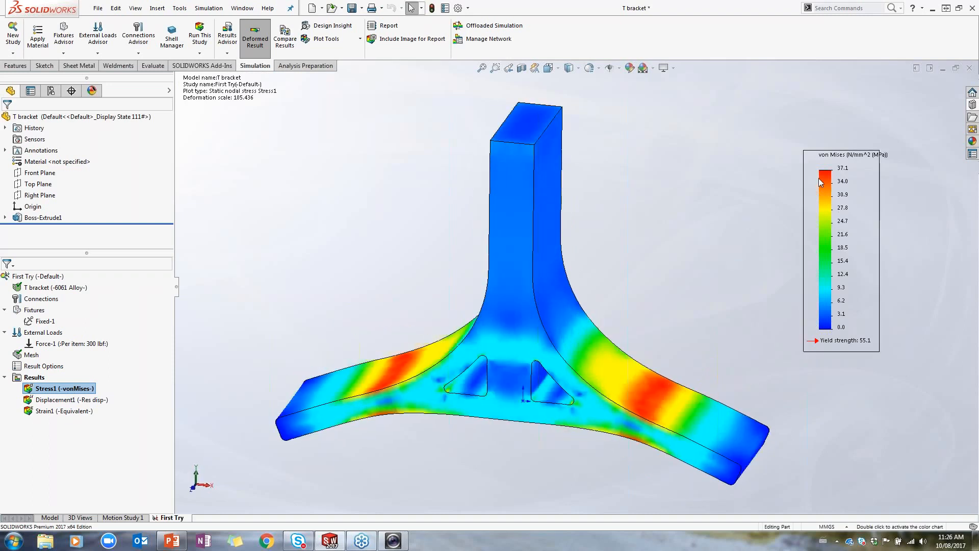
{"action": "double_click", "coordinate": [825, 189]}
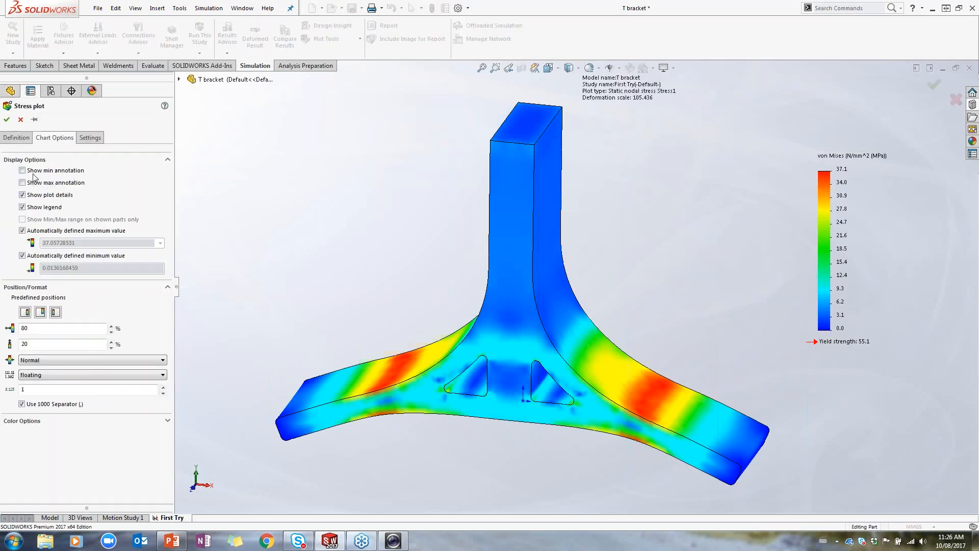
{"action": "left_click", "coordinate": [29, 183]}
{"action": "left_click", "coordinate": [6, 120]}
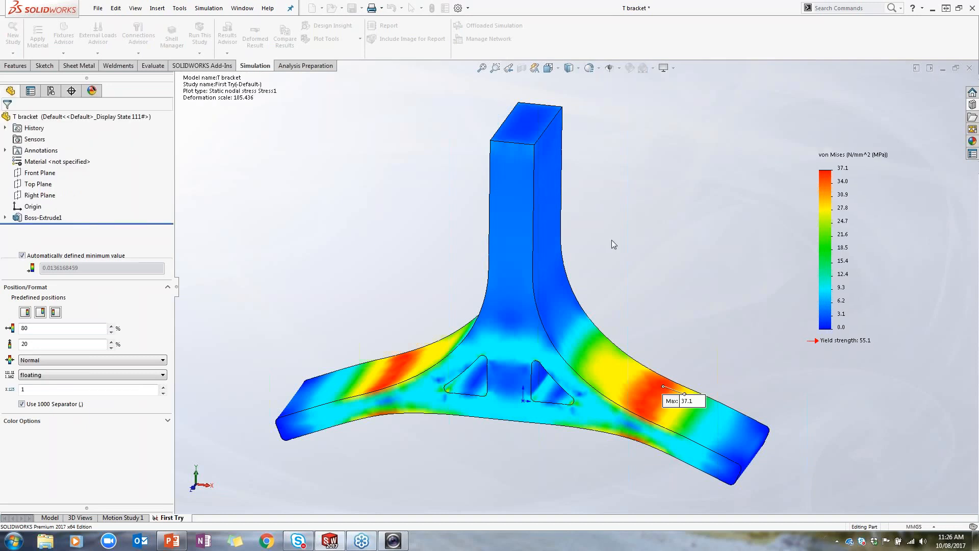
{"action": "left_click_drag", "start_coordinate": [683, 403], "coordinate": [694, 295]}
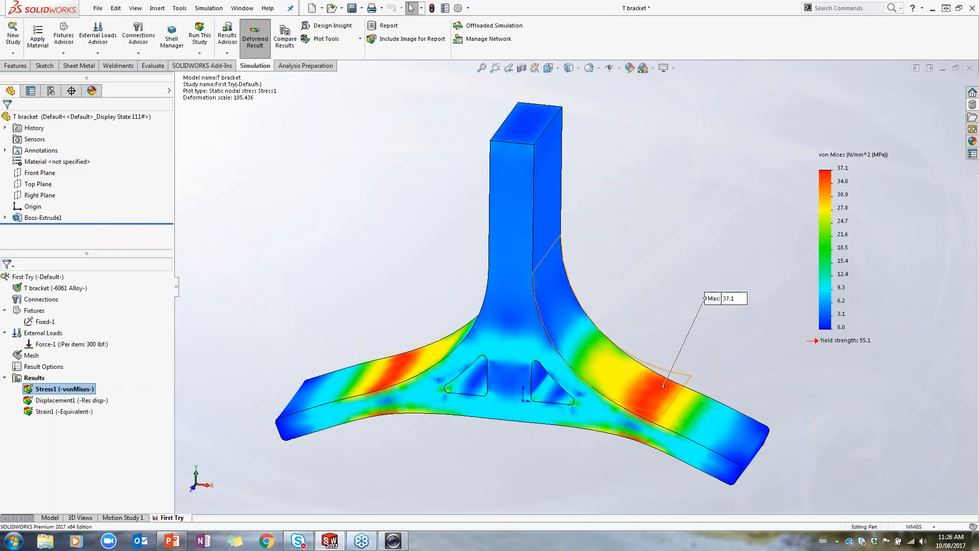
{"action": "middle_click_drag", "start_coordinate": [673, 408], "coordinate": [723, 360]}
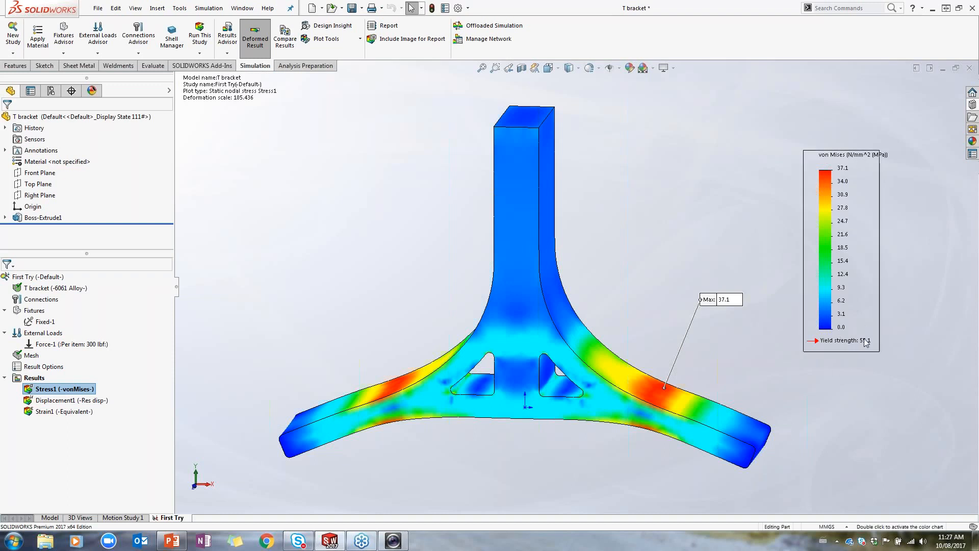
Open Calculator, divide the 55.1 yield strength by the 37.1 maximum stress, and close the calculator.
{"action": "left_click", "coordinate": [12, 541]}
{"action": "left_click", "coordinate": [216, 380]}
{"action": "left_click_drag", "start_coordinate": [556, 190], "coordinate": [677, 119]}
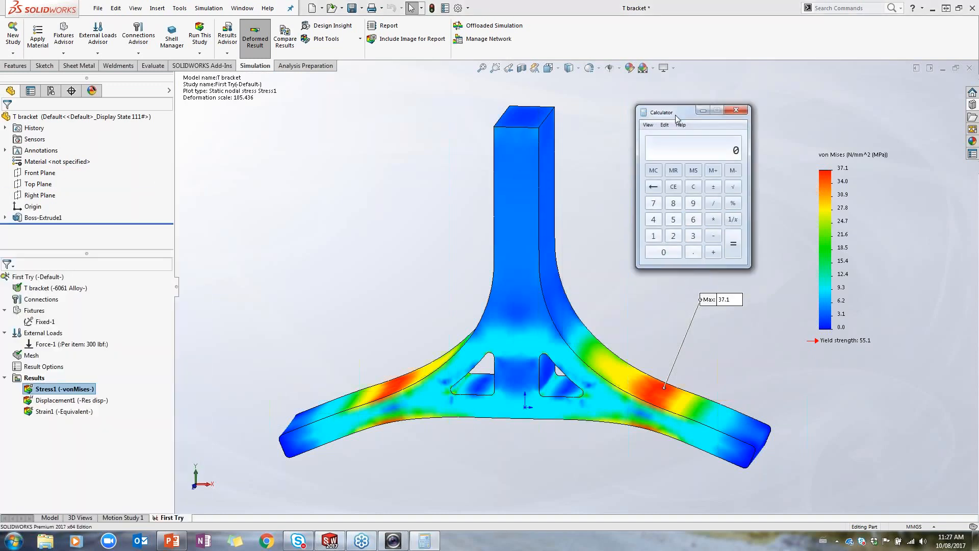
{"action": "type", "text": "55.1"}
{"action": "key", "text": "slash"}
{"action": "type", "text": "37.1"}
{"action": "key", "text": "Return"}
{"action": "left_click", "coordinate": [737, 110]}
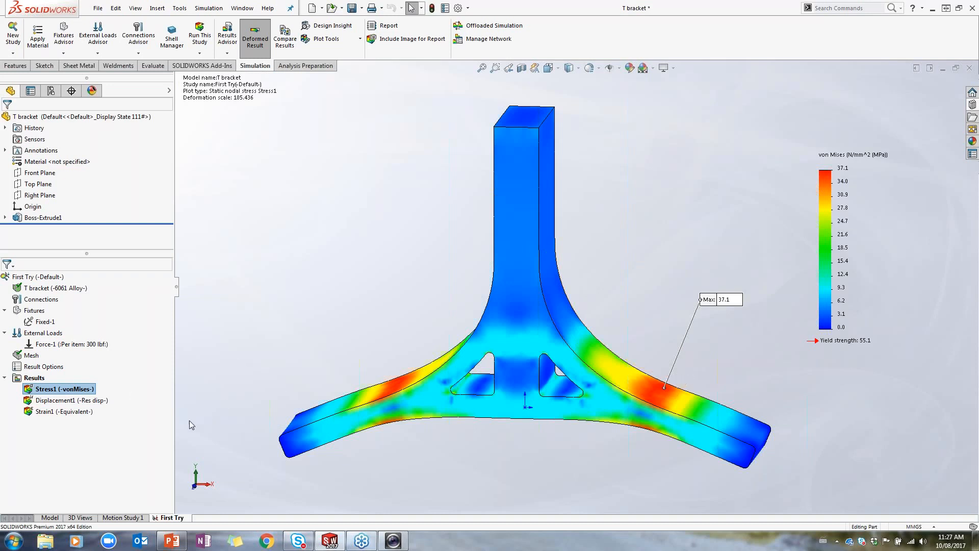
Display the Displacement1 plot, show its maximum annotation and place the label beside the bracket's left arm.
{"action": "middle_click_drag", "start_coordinate": [388, 353], "coordinate": [513, 352]}
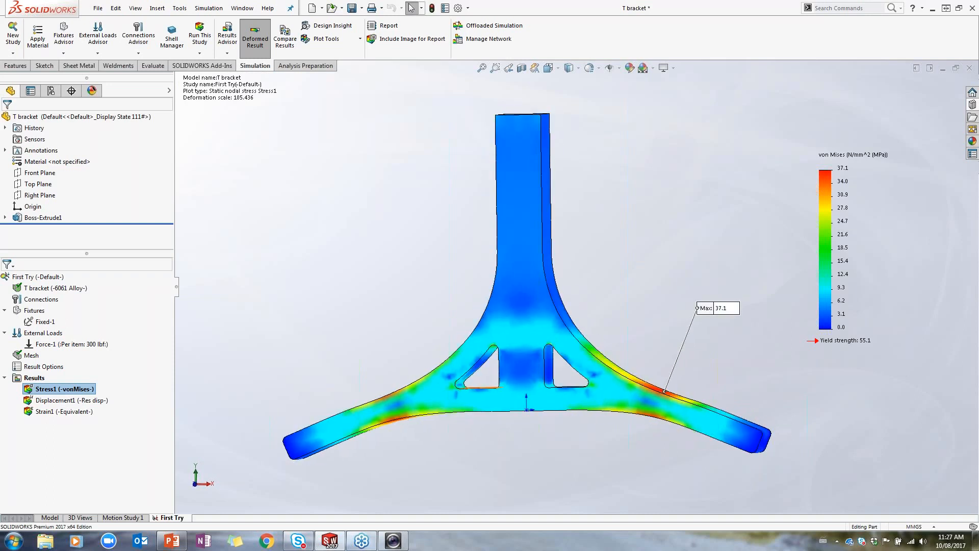
{"action": "left_click", "coordinate": [50, 403]}
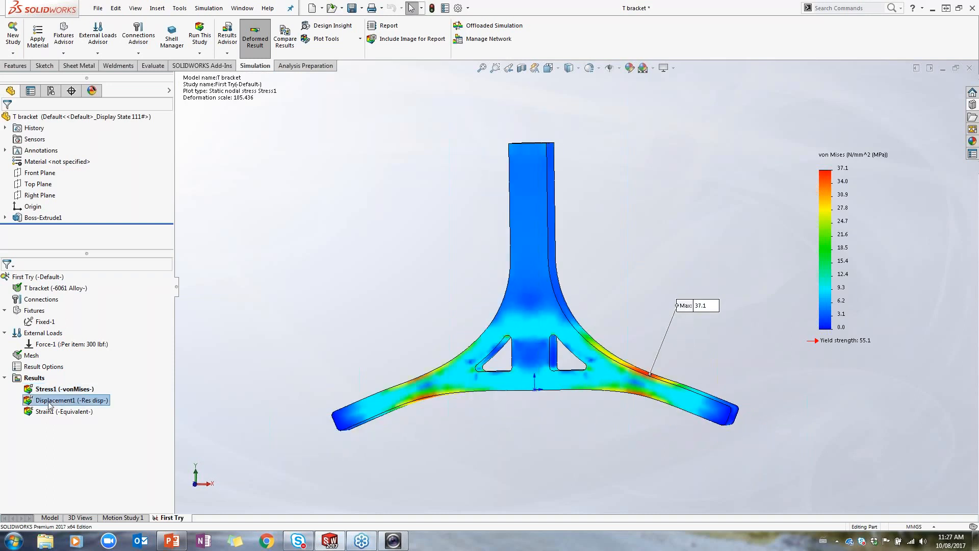
{"action": "double_click", "coordinate": [48, 402]}
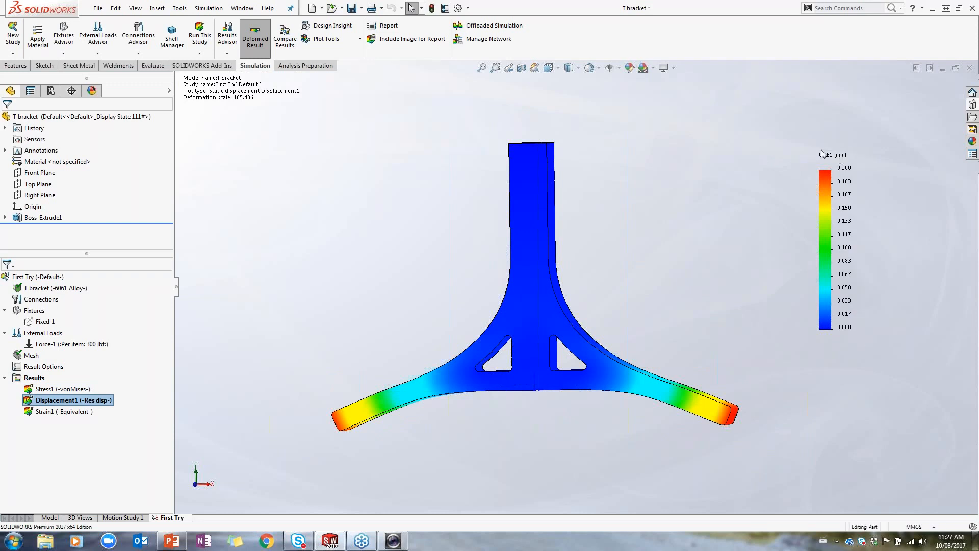
{"action": "middle_click_drag", "start_coordinate": [734, 182], "coordinate": [646, 214]}
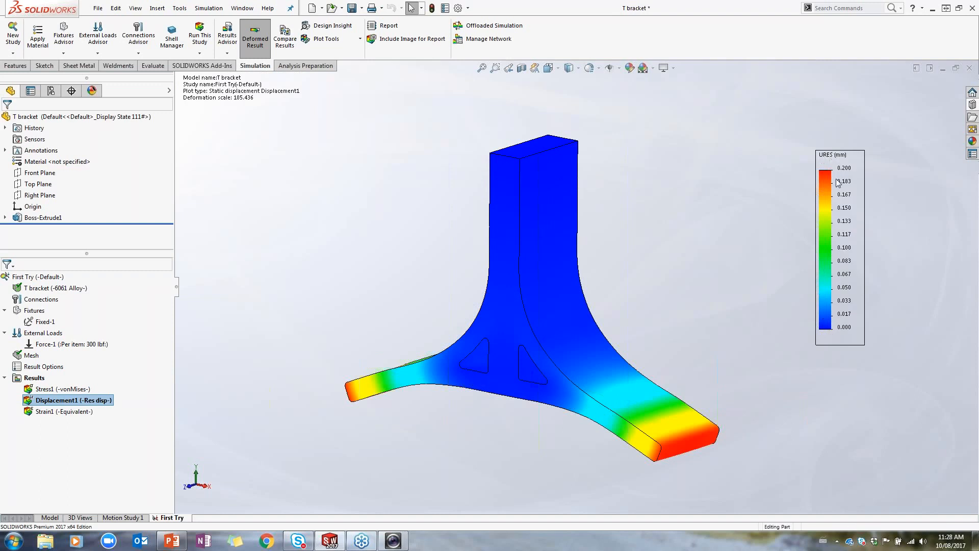
{"action": "middle_click_drag", "start_coordinate": [723, 341], "coordinate": [749, 291]}
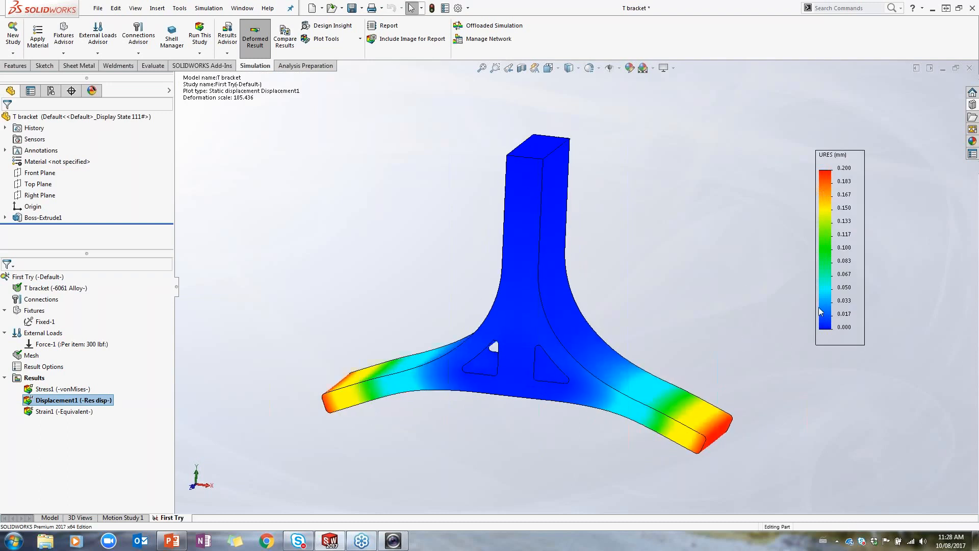
{"action": "double_click", "coordinate": [819, 191]}
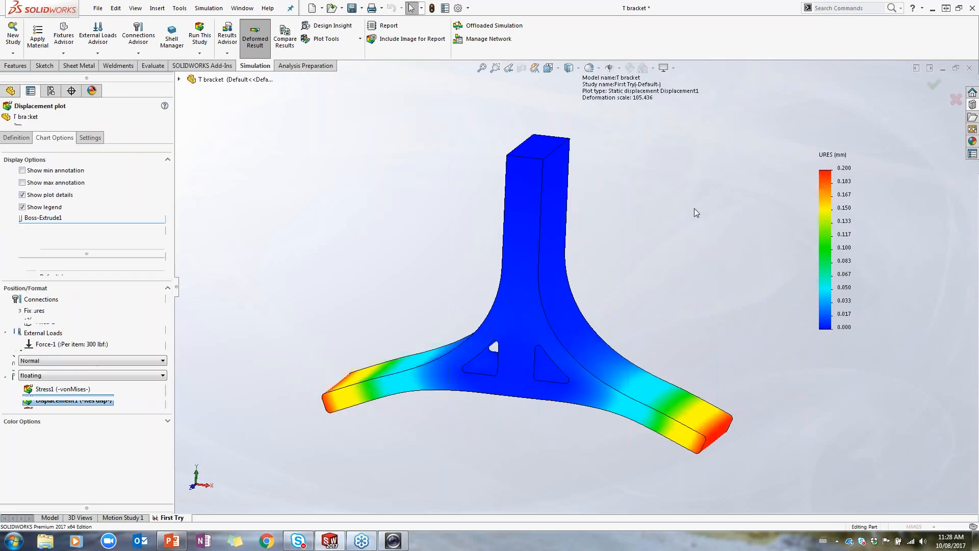
{"action": "left_click_drag", "start_coordinate": [696, 310], "coordinate": [223, 337]}
{"action": "mouse_move", "coordinate": [459, 408]}
{"action": "middle_mouse_down"}
{"action": "mouse_move", "coordinate": [495, 415]}
{"action": "mouse_move", "coordinate": [468, 424]}
{"action": "mouse_move", "coordinate": [457, 485]}
{"action": "mouse_move", "coordinate": [474, 430]}
{"action": "mouse_move", "coordinate": [468, 398]}
{"action": "mouse_move", "coordinate": [494, 425]}
{"action": "mouse_move", "coordinate": [466, 427]}
{"action": "middle_mouse_up"}
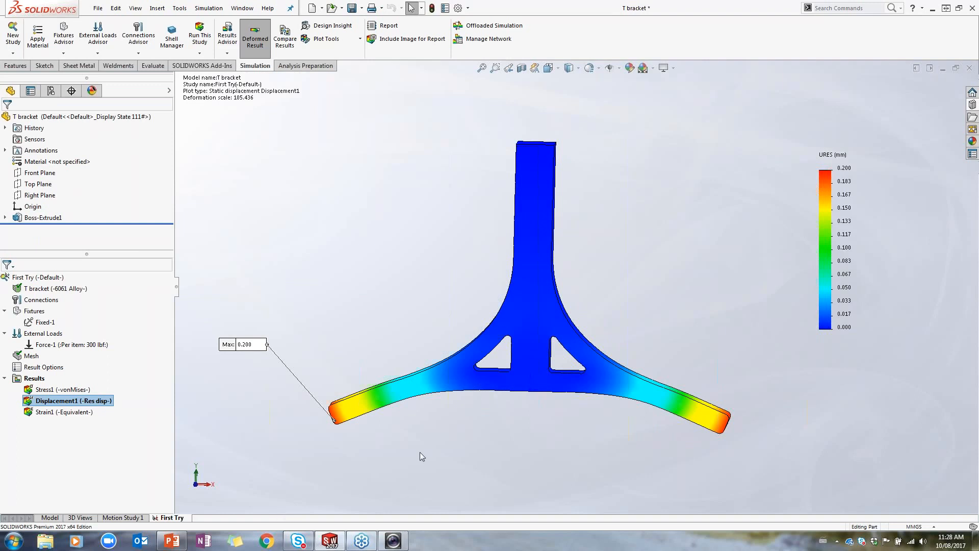
Define an automatic-criterion factor of safety plot for all bodies showing areas below 3, and examine the regions on the bracket.
{"action": "double_click", "coordinate": [57, 390]}
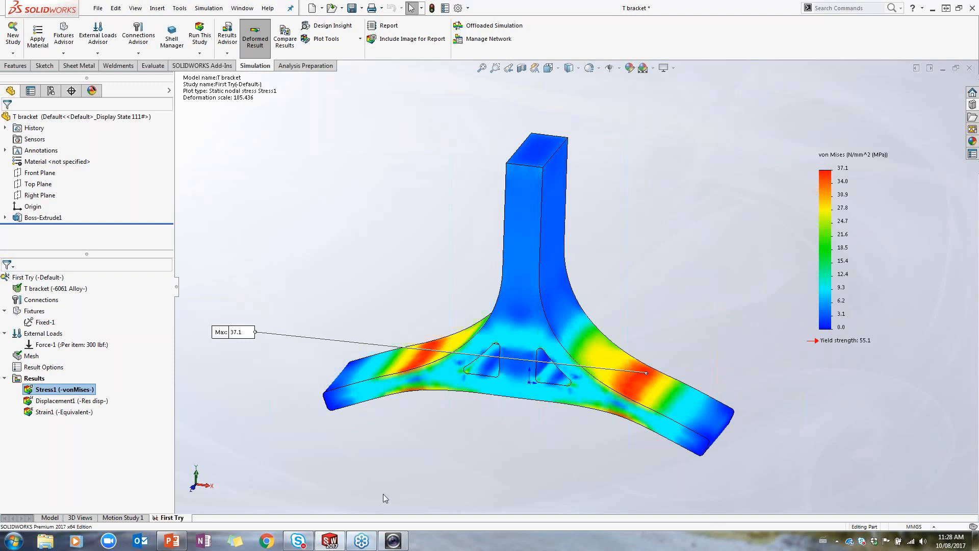
{"action": "right_click", "coordinate": [40, 378]}
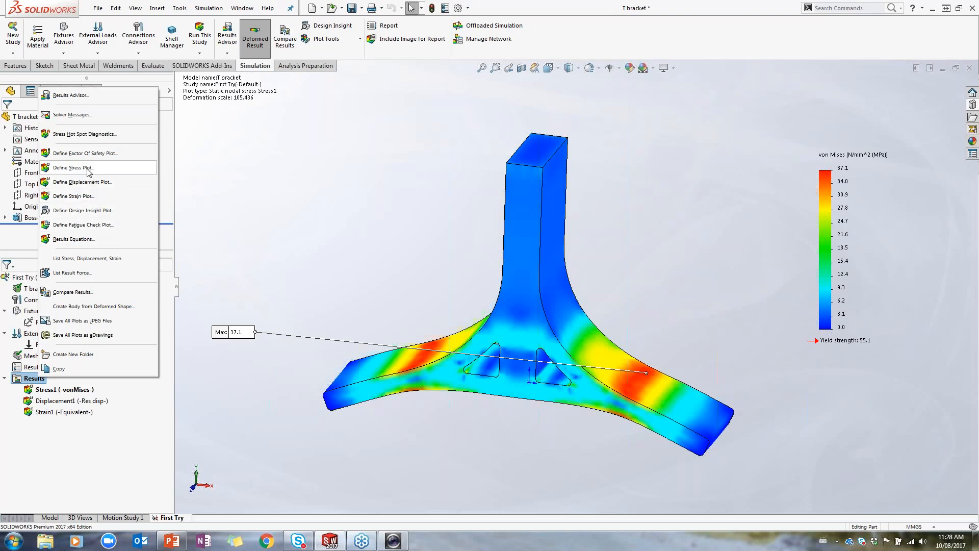
{"action": "left_click", "coordinate": [118, 159]}
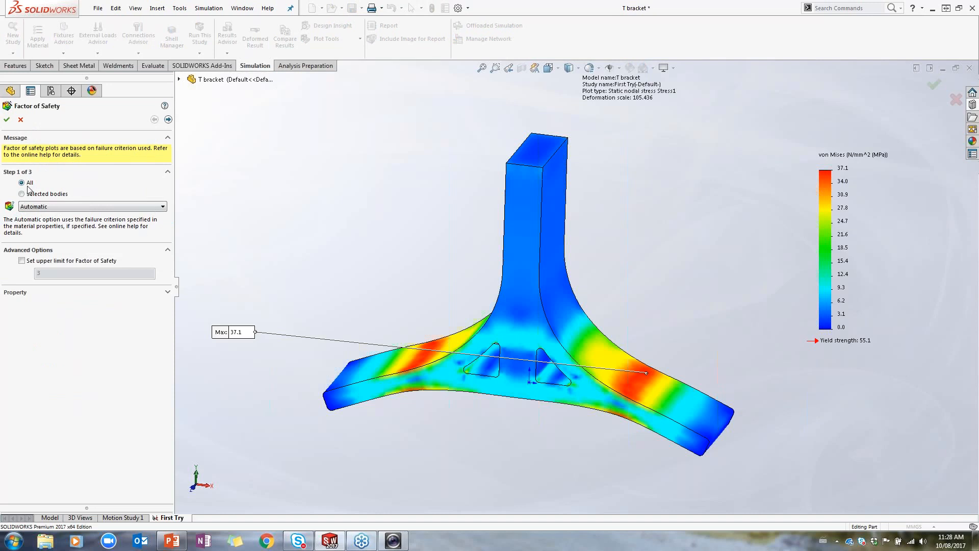
{"action": "left_click", "coordinate": [168, 120]}
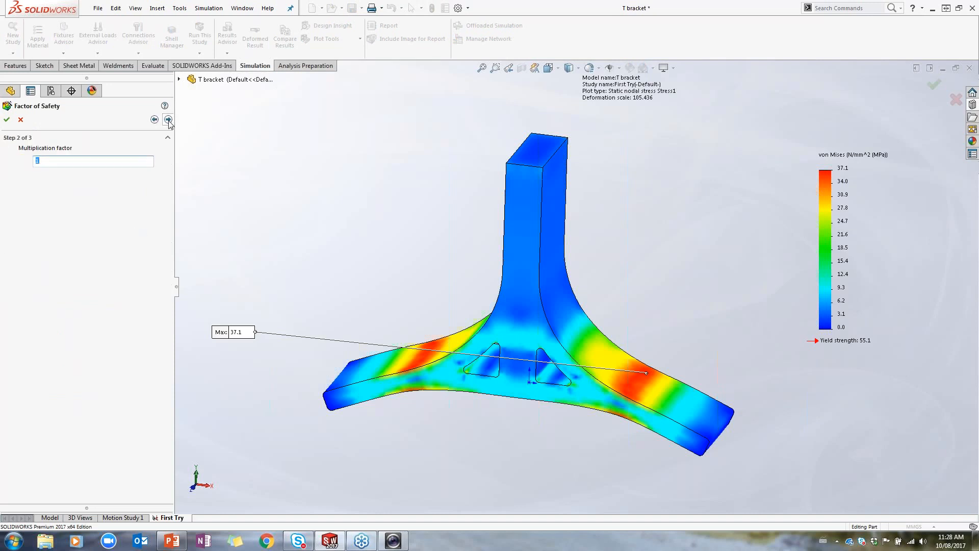
{"action": "left_click", "coordinate": [167, 119]}
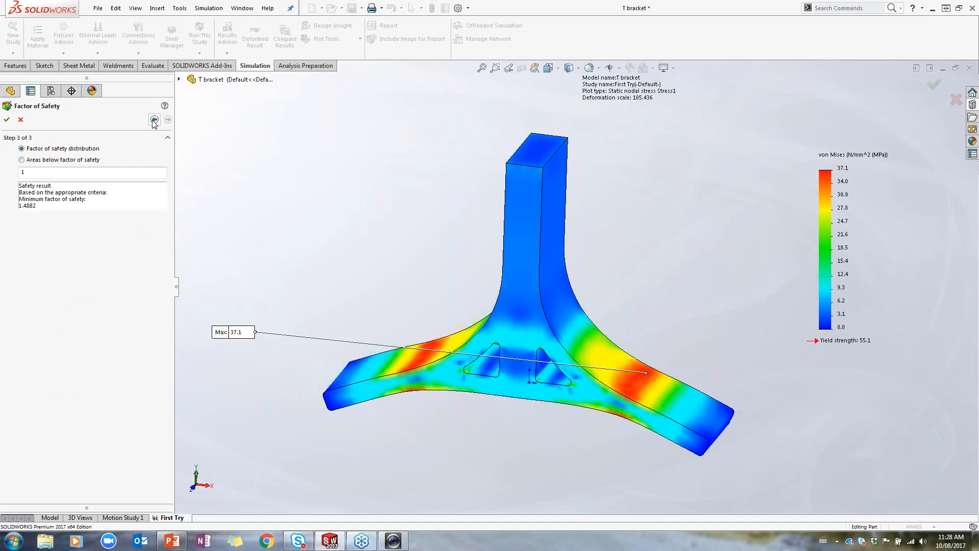
{"action": "left_click", "coordinate": [154, 119]}
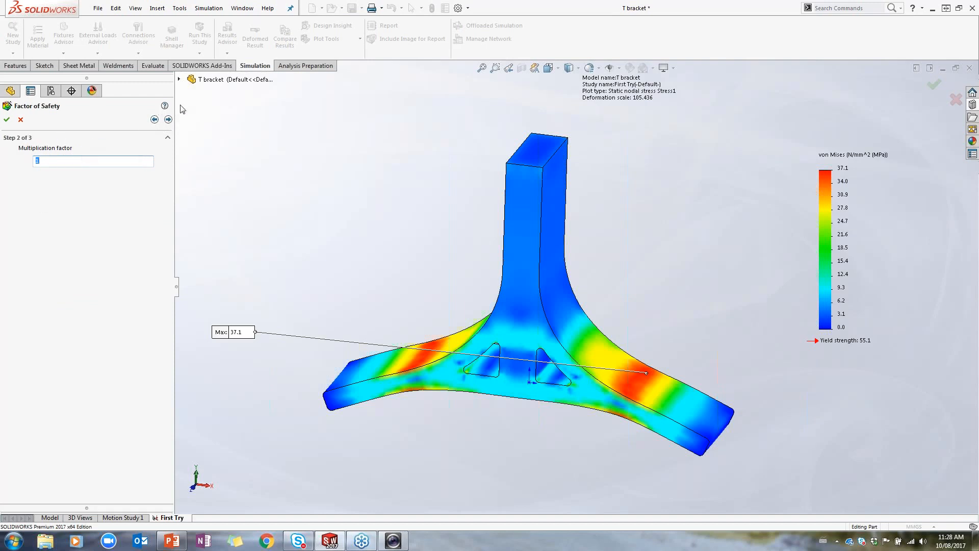
{"action": "left_click", "coordinate": [168, 120]}
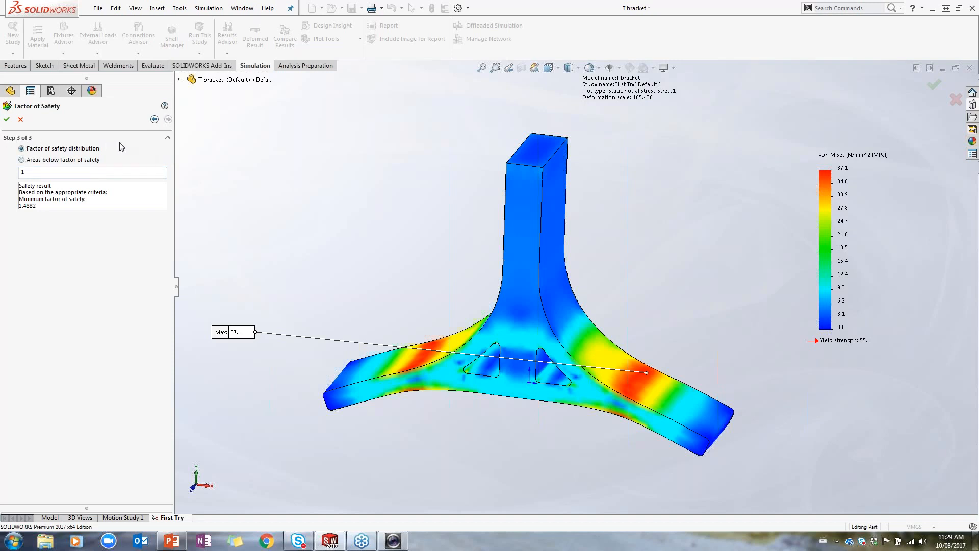
{"action": "left_click", "coordinate": [23, 160]}
{"action": "type", "text": "3"}
{"action": "left_click", "coordinate": [7, 121]}
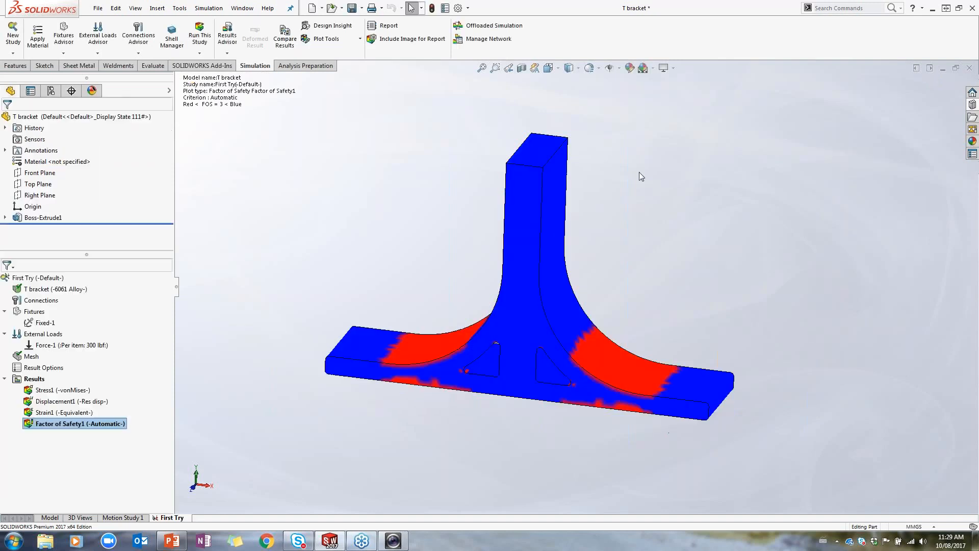
{"action": "middle_click_drag", "start_coordinate": [604, 441], "coordinate": [572, 372]}
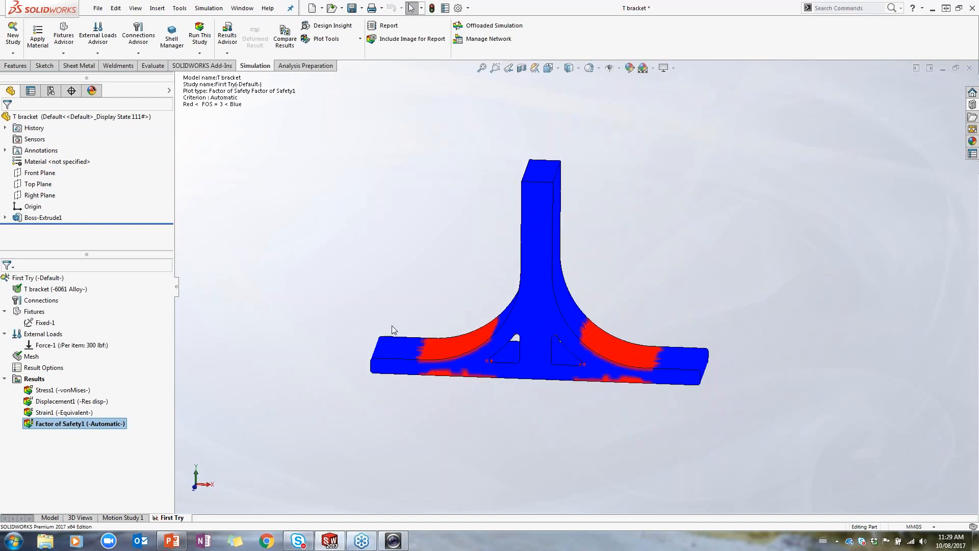
{"action": "scroll", "coordinate": [546, 313], "scroll_direction": "down", "scroll_amount": 3}
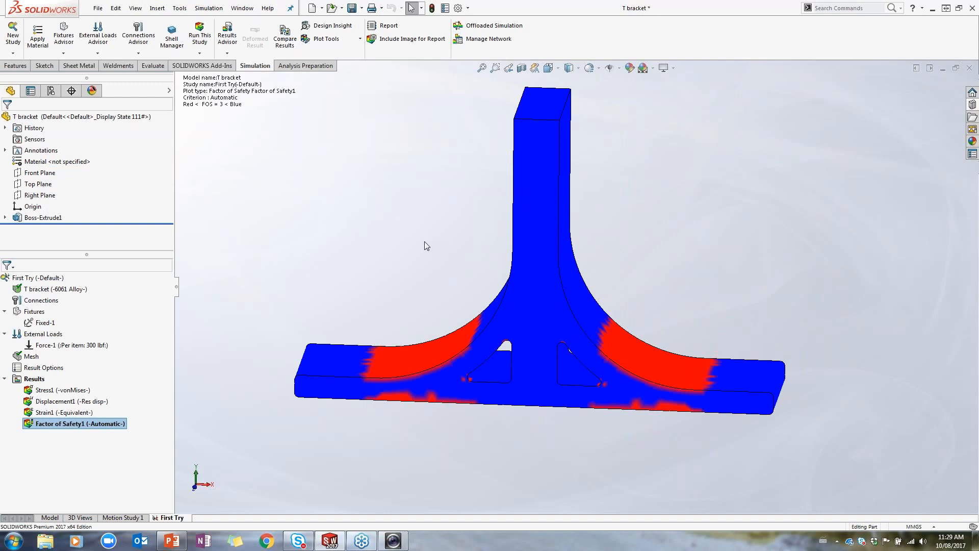
{"action": "scroll", "coordinate": [445, 268], "scroll_direction": "up", "scroll_amount": 2}
Redisplay the von Mises stress plot, move its maximum label to the bracket's right side and inspect the highly stressed arms.
{"action": "double_click", "coordinate": [63, 389]}
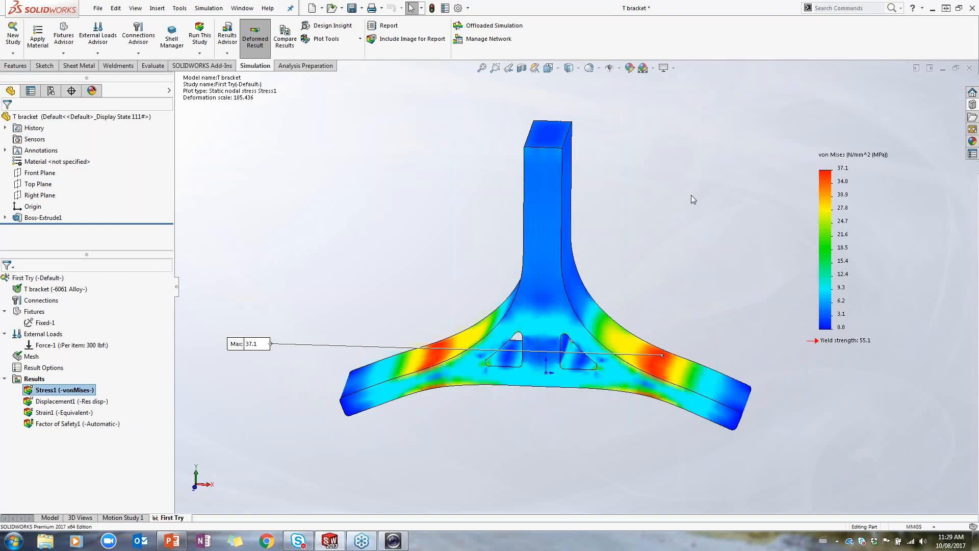
{"action": "left_click_drag", "start_coordinate": [255, 344], "coordinate": [755, 221]}
{"action": "scroll", "coordinate": [464, 361], "scroll_direction": "down", "scroll_amount": 6}
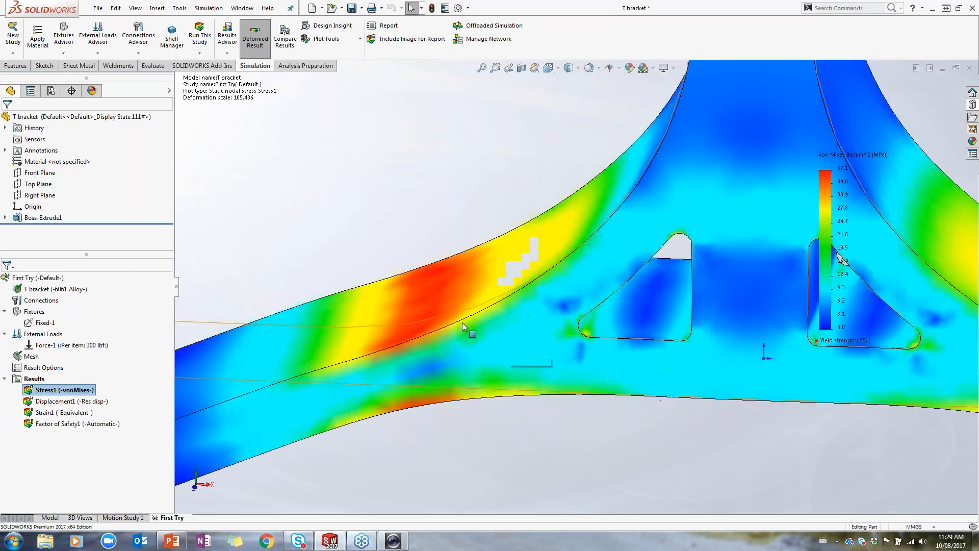
{"action": "scroll", "coordinate": [683, 390], "scroll_direction": "up", "scroll_amount": 6}
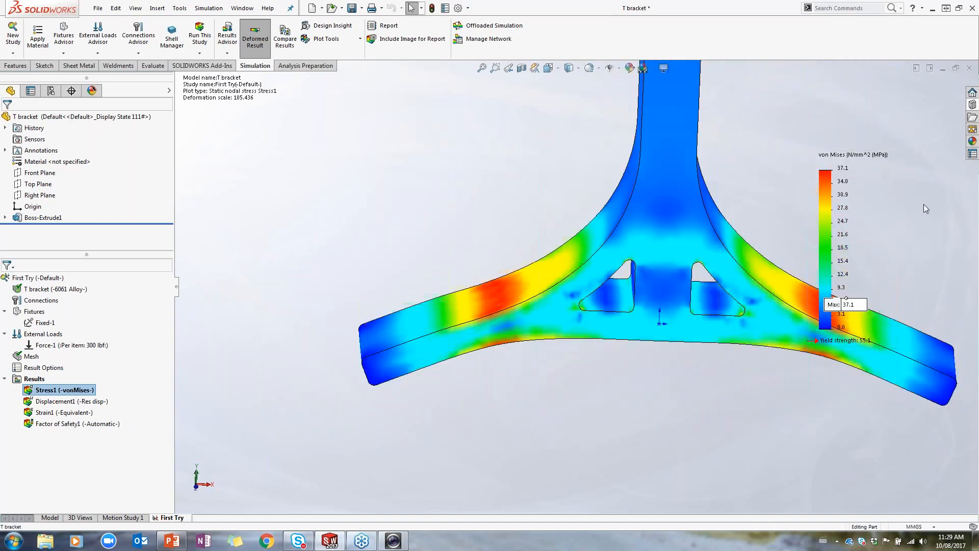
{"action": "key", "text": "f"}
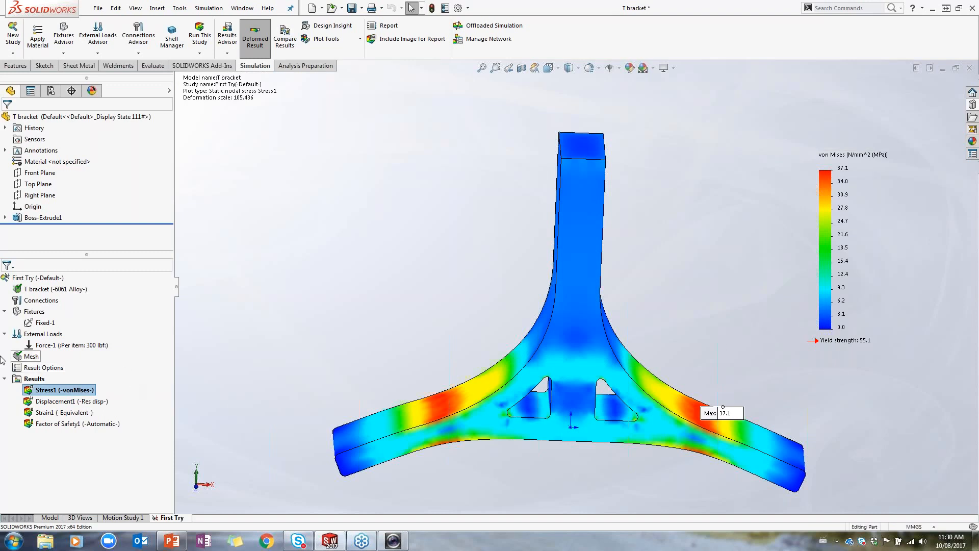
Remesh the bracket with the standard mesh type, using 6.54209158 mm element size and 0.32710458 mm tolerance.
{"action": "right_click", "coordinate": [38, 360]}
{"action": "left_click", "coordinate": [67, 172]}
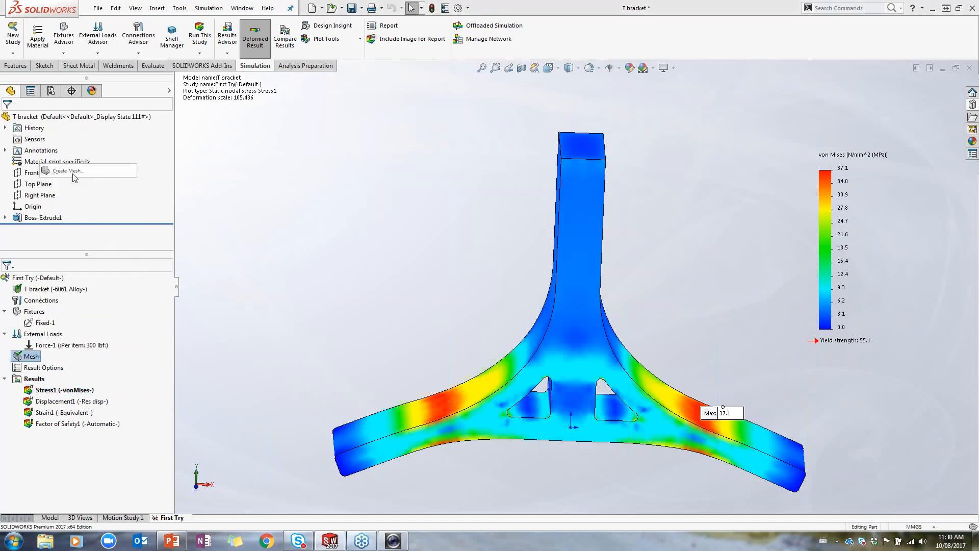
{"action": "left_click", "coordinate": [504, 290]}
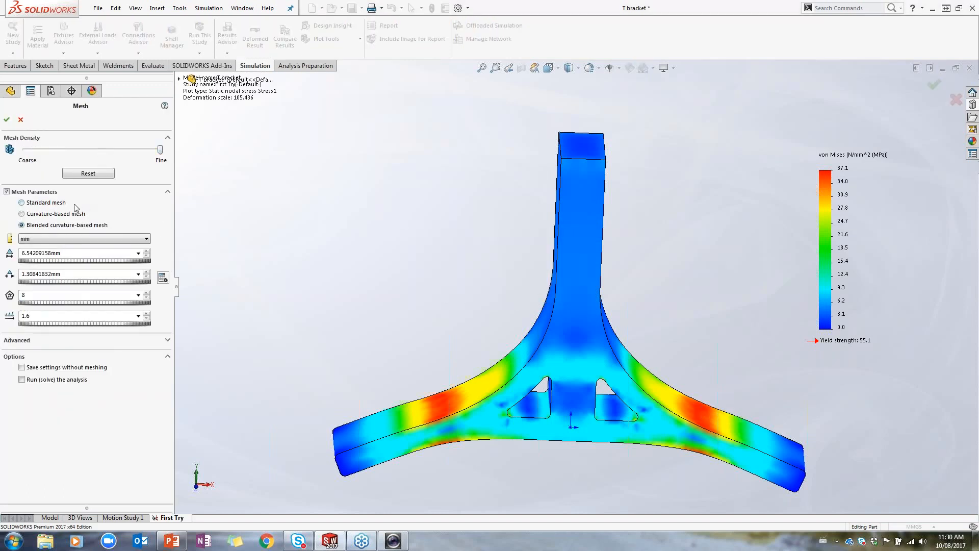
{"action": "left_click", "coordinate": [57, 203]}
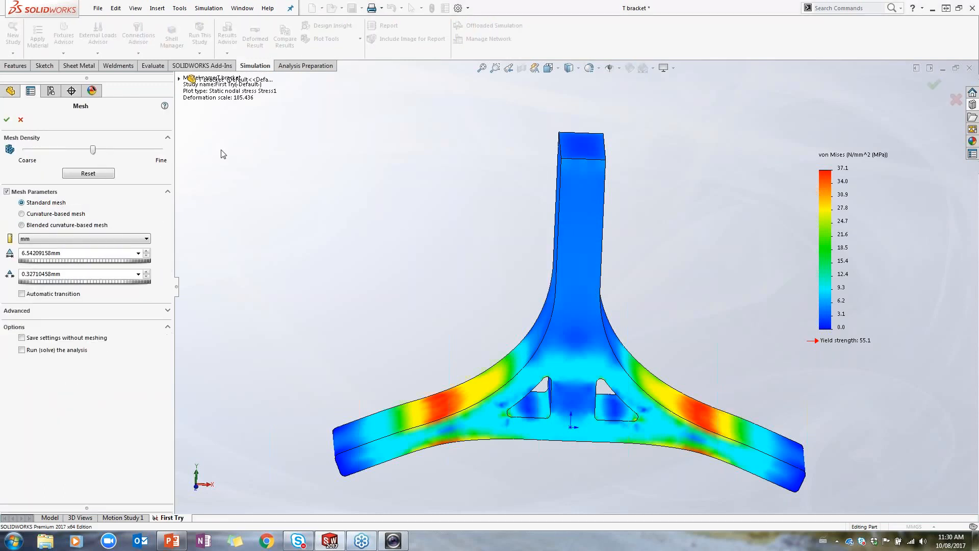
{"action": "left_click", "coordinate": [9, 119]}
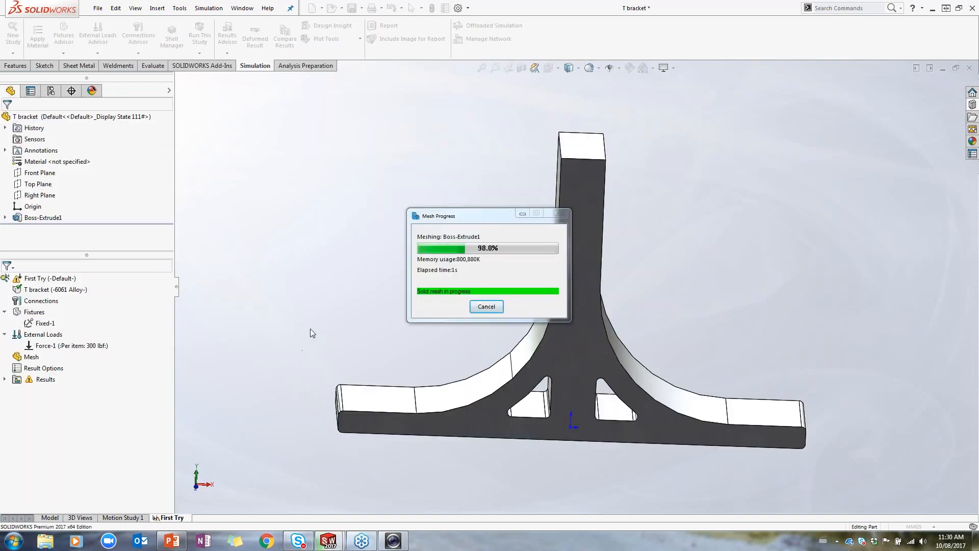
{"action": "middle_click_drag", "start_coordinate": [419, 256], "coordinate": [407, 282]}
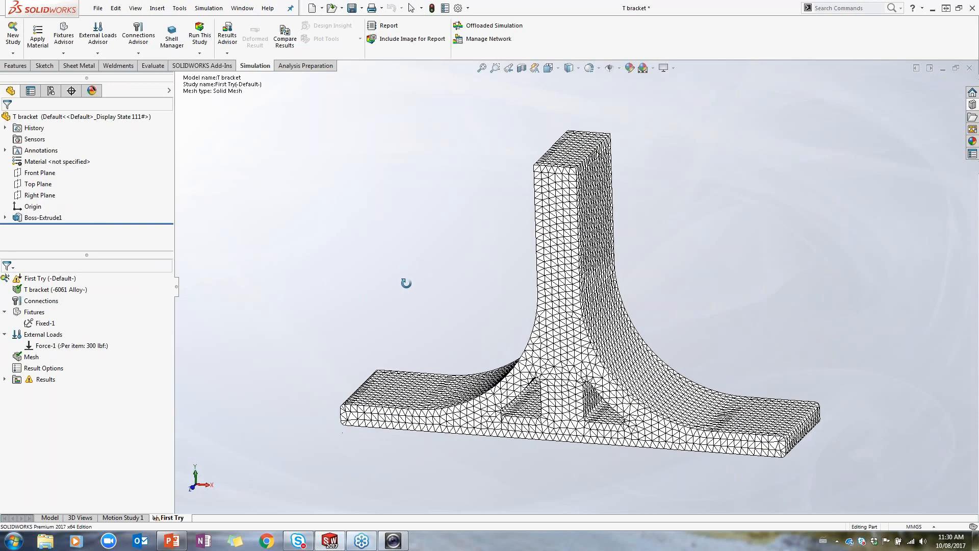
Remesh the bracket with a coarser standard mesh of 5.4790017 mm element size and 0.27395009 mm tolerance, and inspect the elements.
{"action": "right_click", "coordinate": [32, 357]}
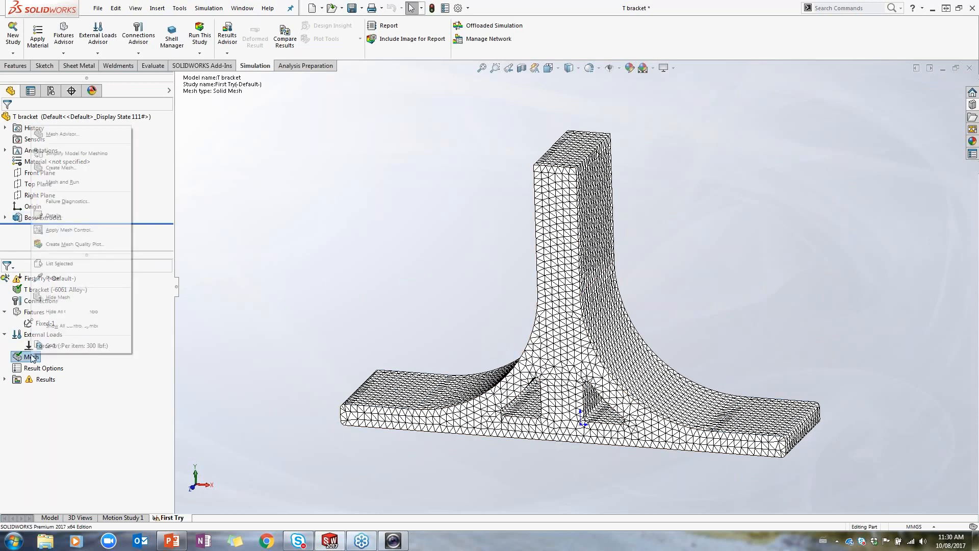
{"action": "left_click", "coordinate": [102, 170]}
{"action": "left_click_drag", "start_coordinate": [160, 149], "coordinate": [115, 150]}
{"action": "left_click", "coordinate": [7, 119]}
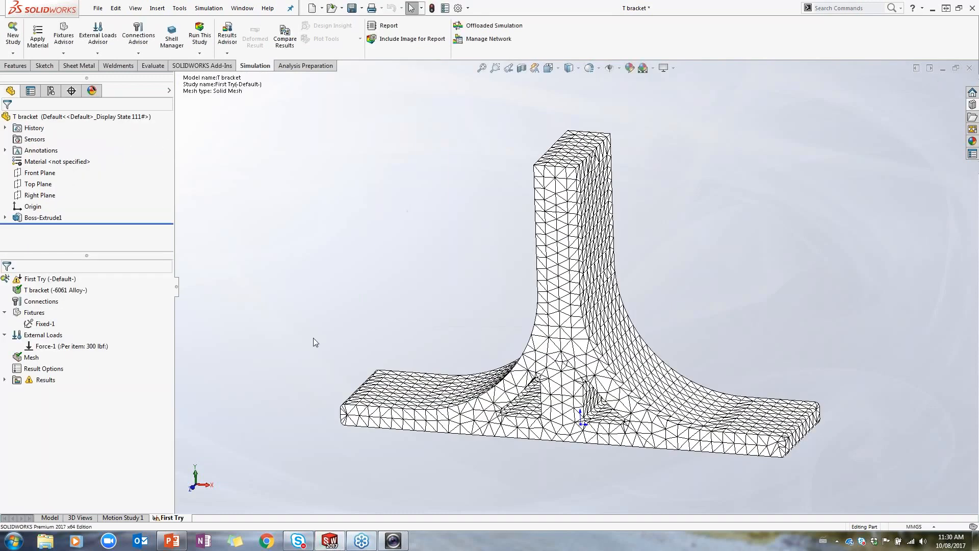
{"action": "mouse_move", "coordinate": [300, 352]}
{"action": "middle_mouse_down"}
{"action": "mouse_move", "coordinate": [319, 311]}
{"action": "mouse_move", "coordinate": [344, 315]}
{"action": "mouse_move", "coordinate": [315, 317]}
{"action": "mouse_move", "coordinate": [297, 332]}
{"action": "mouse_move", "coordinate": [301, 344]}
{"action": "middle_mouse_up"}
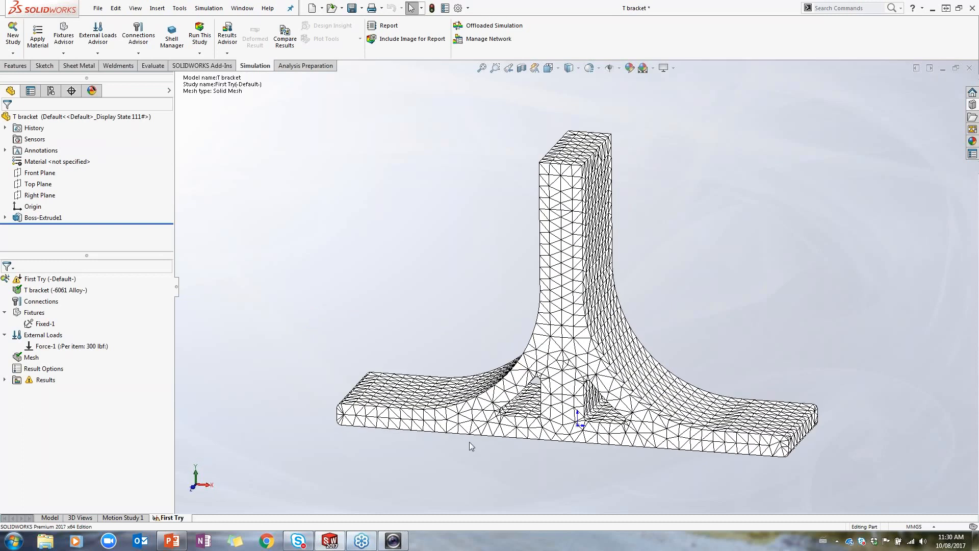
{"action": "middle_click_drag", "start_coordinate": [477, 482], "coordinate": [510, 438]}
{"action": "left_click", "coordinate": [566, 403]}
{"action": "left_click", "coordinate": [644, 368]}
{"action": "middle_click_drag", "start_coordinate": [644, 369], "coordinate": [449, 353]}
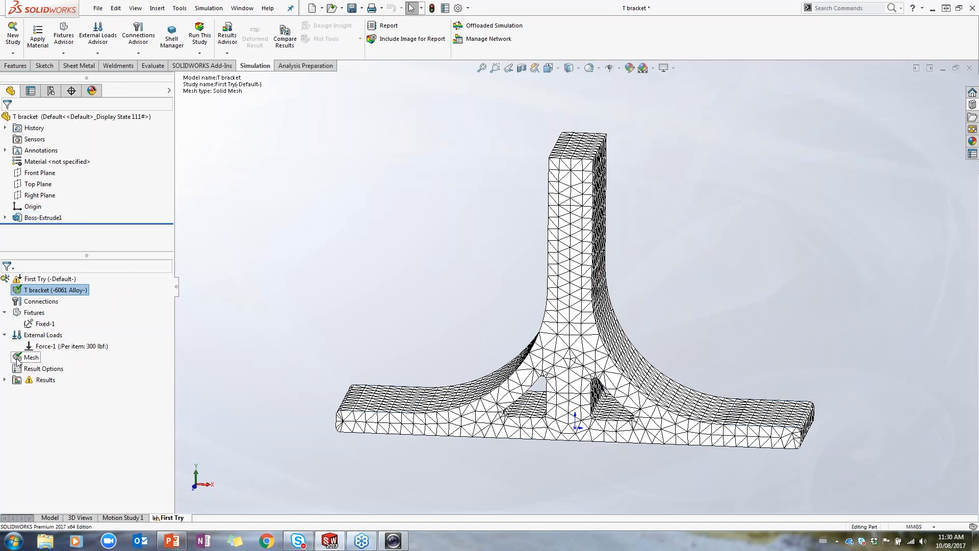
Apply a mesh control with 1.5 mm element size to the bracket's two curved arm faces and its bottom face.
{"action": "right_click", "coordinate": [18, 359]}
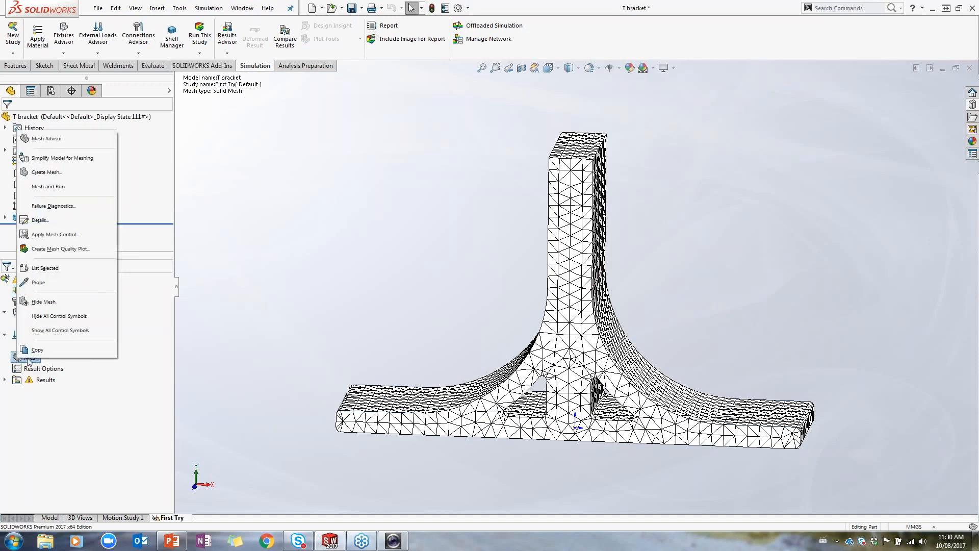
{"action": "left_click", "coordinate": [71, 236]}
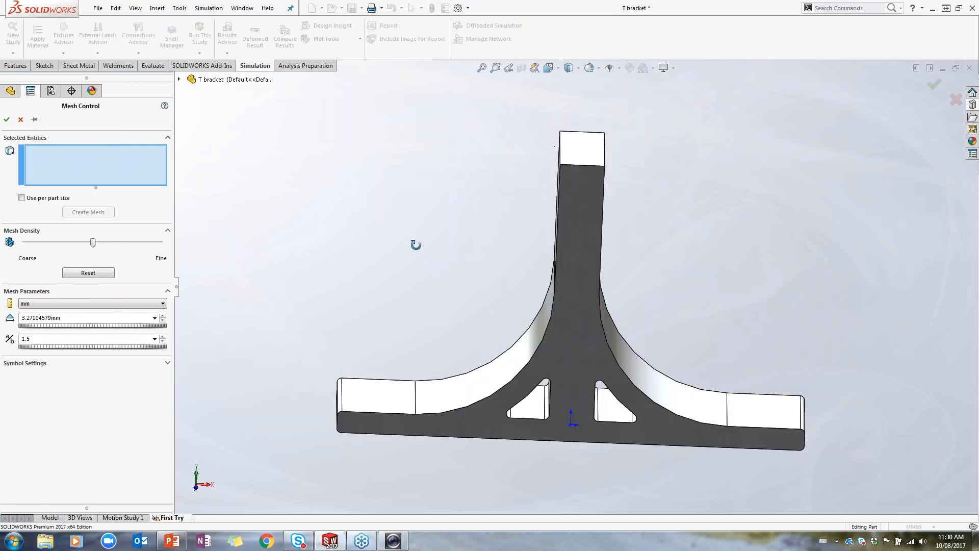
{"action": "left_click", "coordinate": [653, 380]}
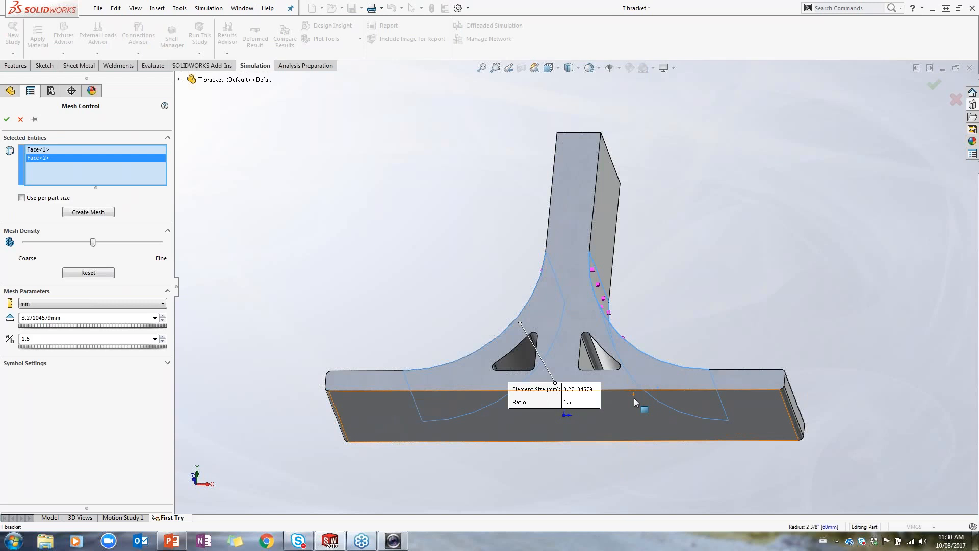
{"action": "left_click", "coordinate": [635, 398]}
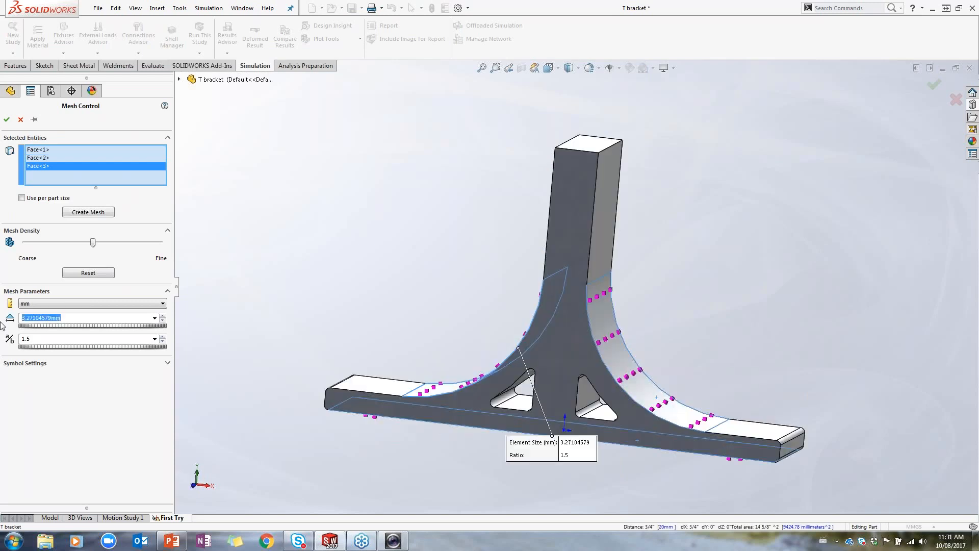
{"action": "type", "text": "1.5"}
{"action": "key", "text": "Return"}
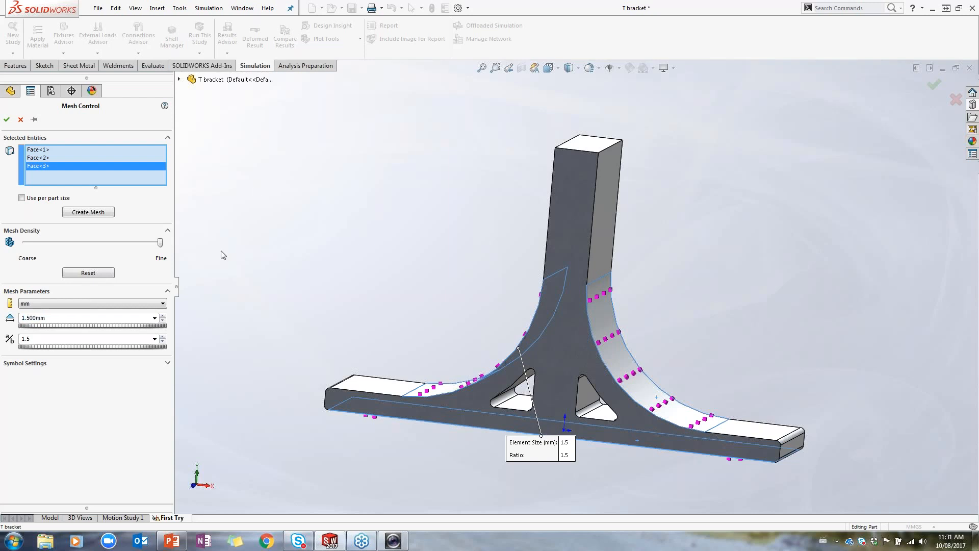
{"action": "double_click", "coordinate": [40, 339]}
{"action": "left_click", "coordinate": [66, 383]}
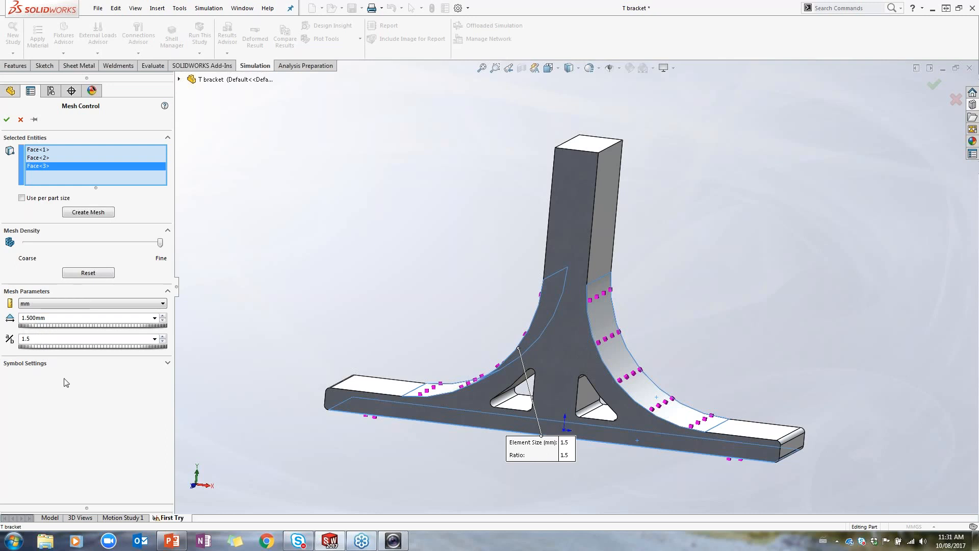
{"action": "left_click", "coordinate": [6, 121]}
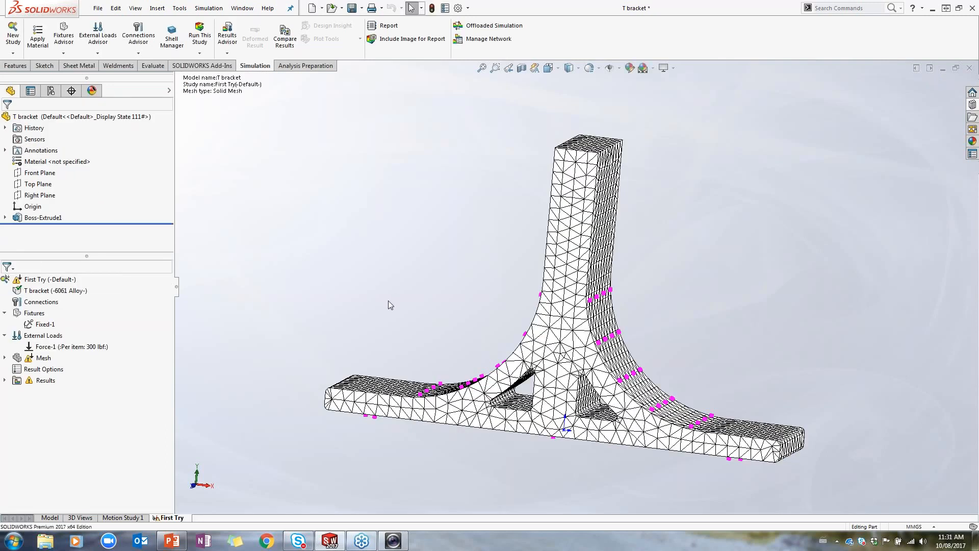
Regenerate the standard mesh at 5.4790017 mm element size and 0.27395009 mm tolerance with the mesh control included, and inspect the refined faces.
{"action": "middle_click_drag", "start_coordinate": [406, 292], "coordinate": [396, 335]}
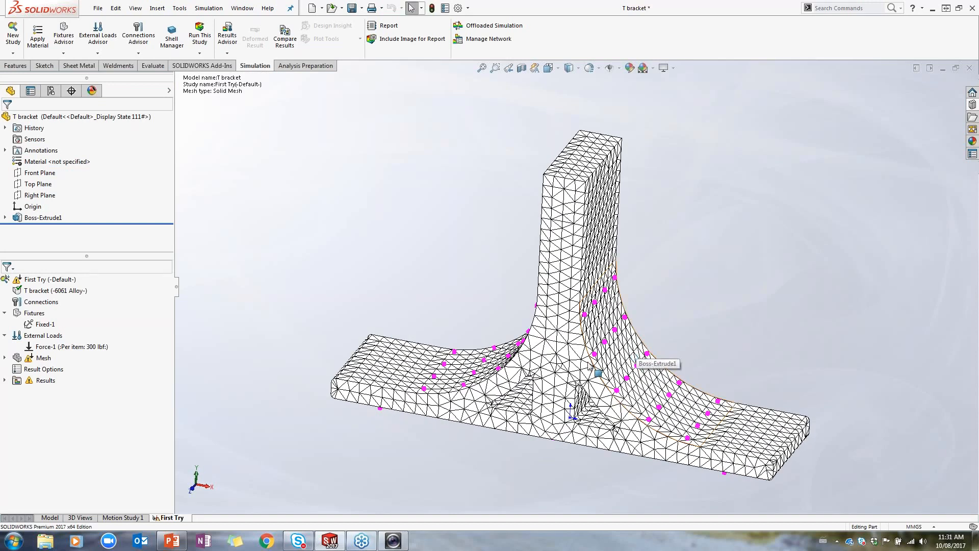
{"action": "right_click", "coordinate": [51, 361]}
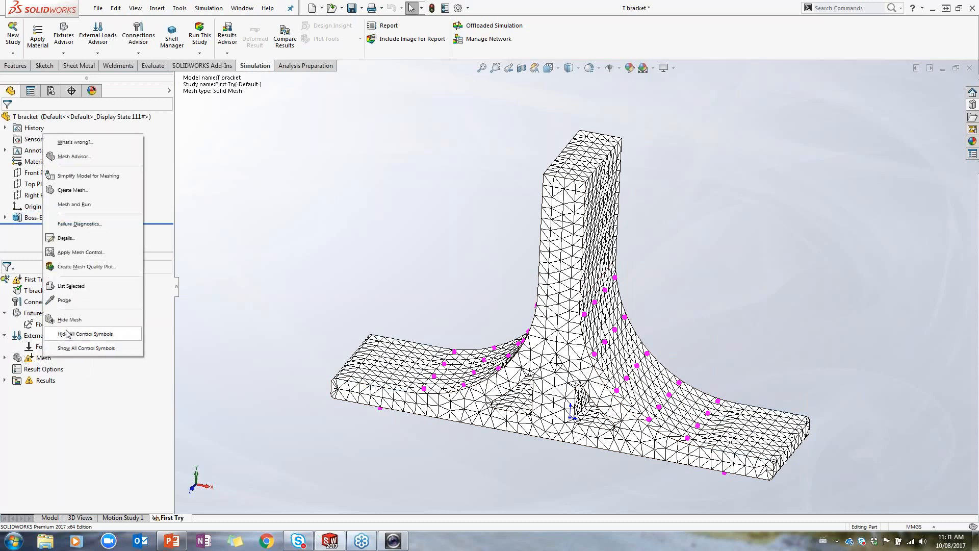
{"action": "left_click", "coordinate": [77, 190]}
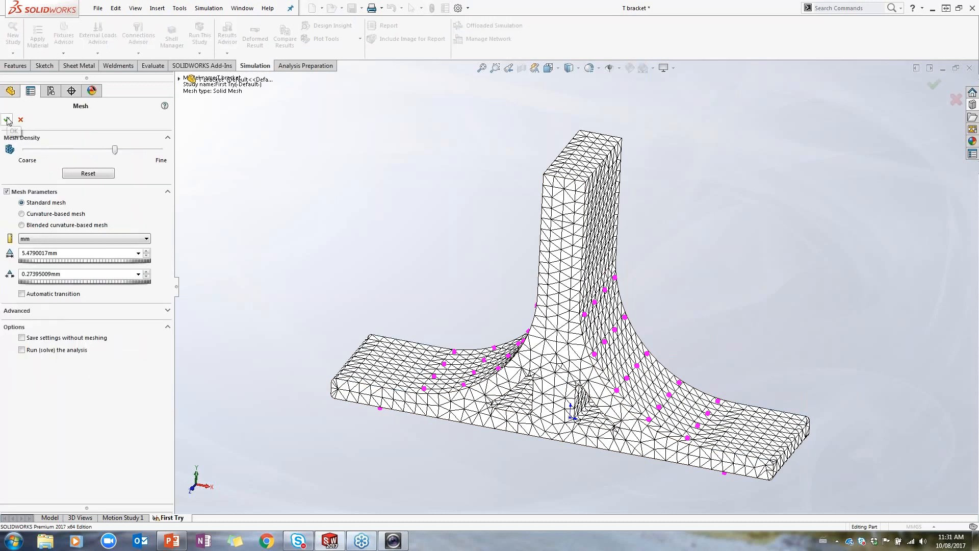
{"action": "left_click", "coordinate": [8, 120]}
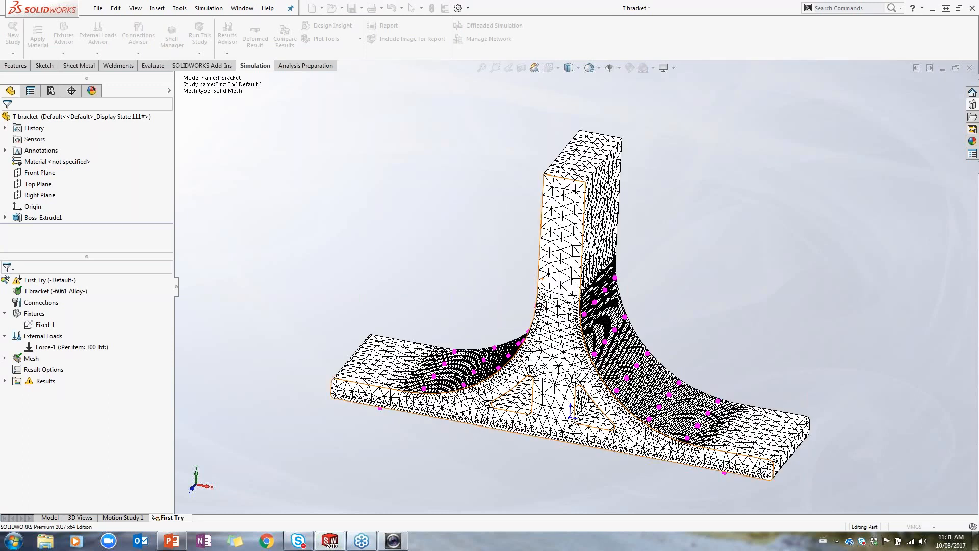
{"action": "middle_click_drag", "start_coordinate": [604, 424], "coordinate": [605, 385]}
Run the First Try study on the refined mesh and examine the von Mises stress across the bracket's arms.
{"action": "left_click", "coordinate": [200, 35]}
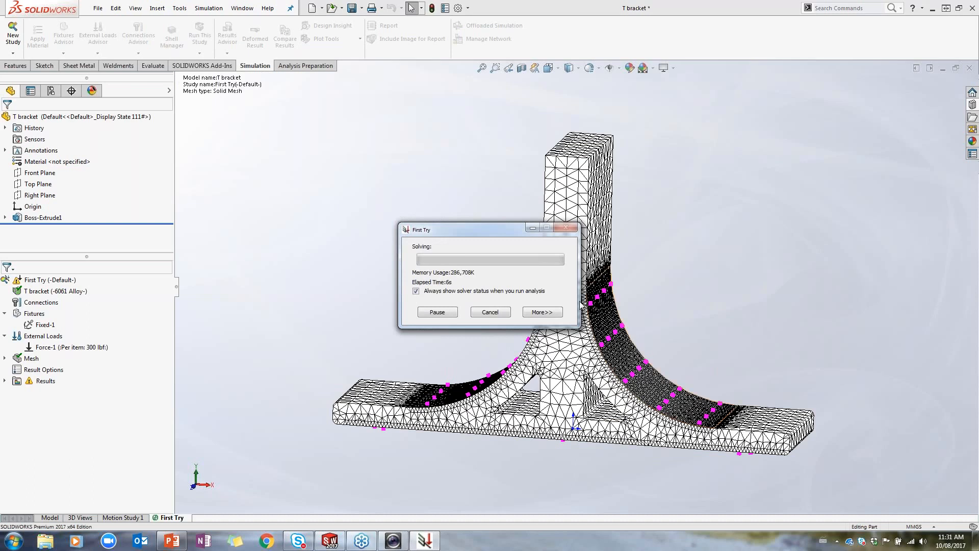
{"action": "left_click", "coordinate": [548, 315]}
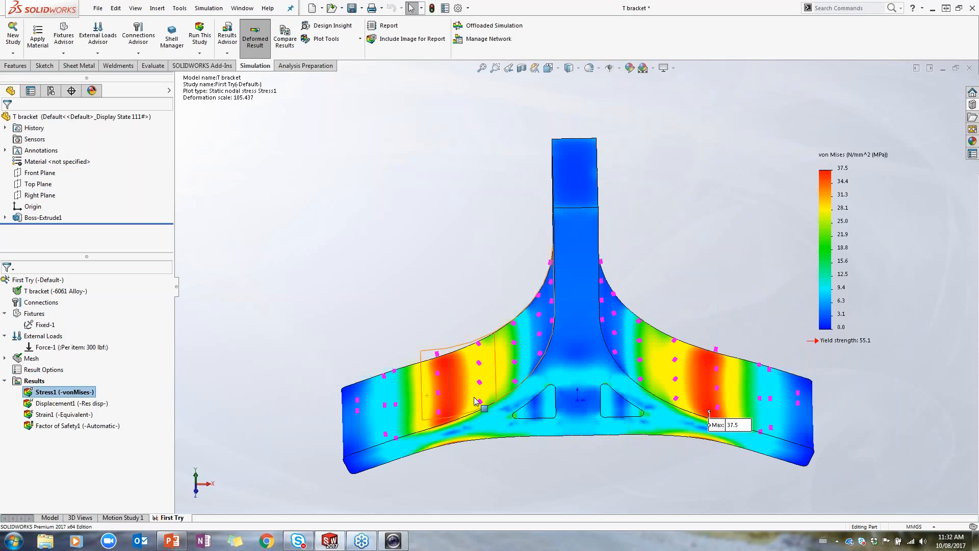
{"action": "scroll", "coordinate": [484, 376], "scroll_direction": "down", "scroll_amount": 3}
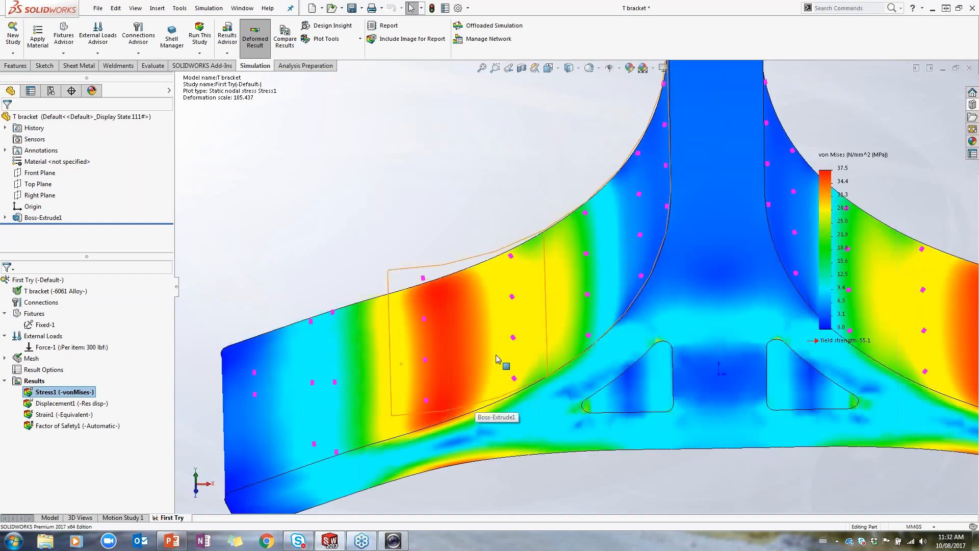
{"action": "scroll", "coordinate": [495, 354], "scroll_direction": "up", "scroll_amount": 4}
{"action": "middle_click_drag", "start_coordinate": [619, 375], "coordinate": [633, 240]}
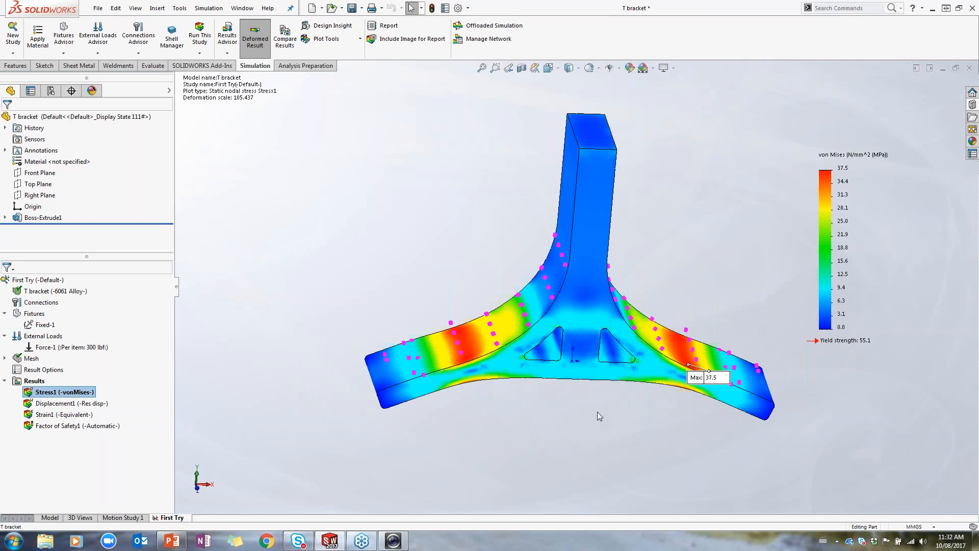
{"action": "middle_click_drag", "start_coordinate": [597, 411], "coordinate": [598, 357]}
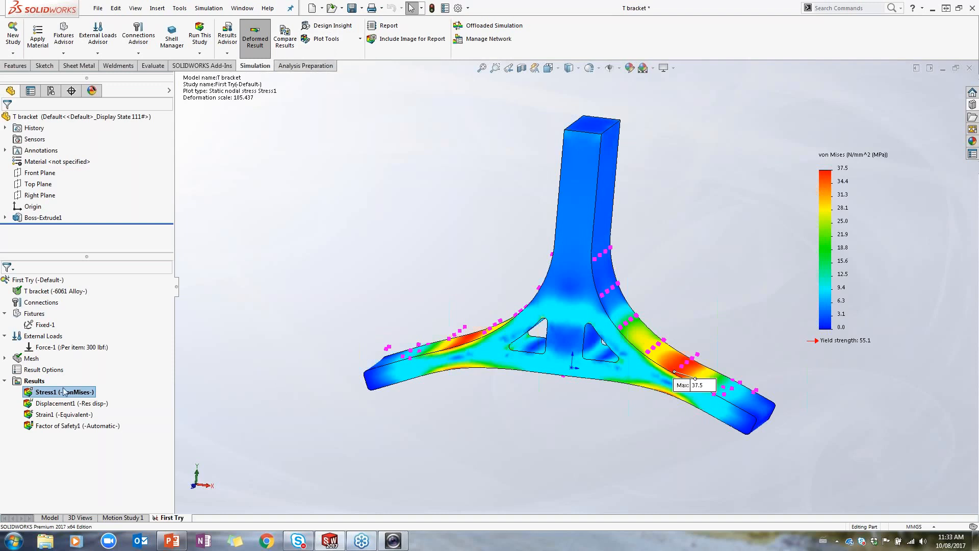
Review the Factor of Safety1 plot on the bracket and return to the von Mises stress plot.
{"action": "left_click", "coordinate": [64, 403]}
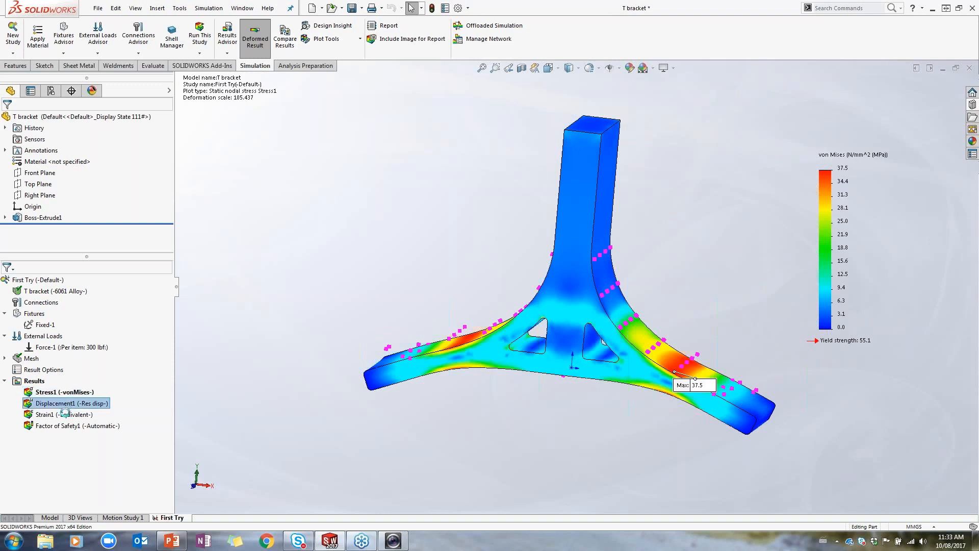
{"action": "double_click", "coordinate": [66, 425]}
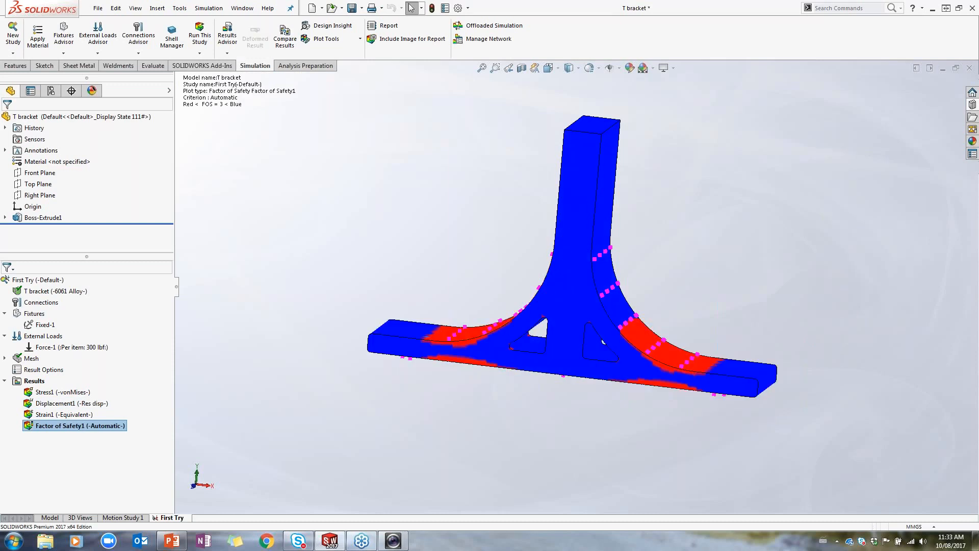
{"action": "middle_click_drag", "start_coordinate": [391, 359], "coordinate": [400, 354]}
{"action": "double_click", "coordinate": [63, 392]}
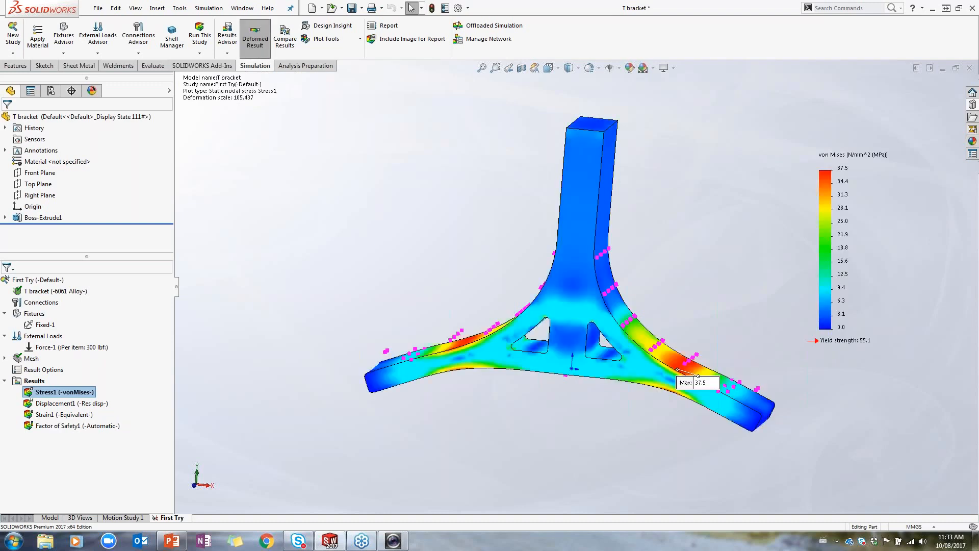
{"action": "middle_click_drag", "start_coordinate": [749, 342], "coordinate": [727, 341]}
Hide the symbols of the Control-1 mesh control on the bracket.
{"action": "left_click", "coordinate": [4, 359]}
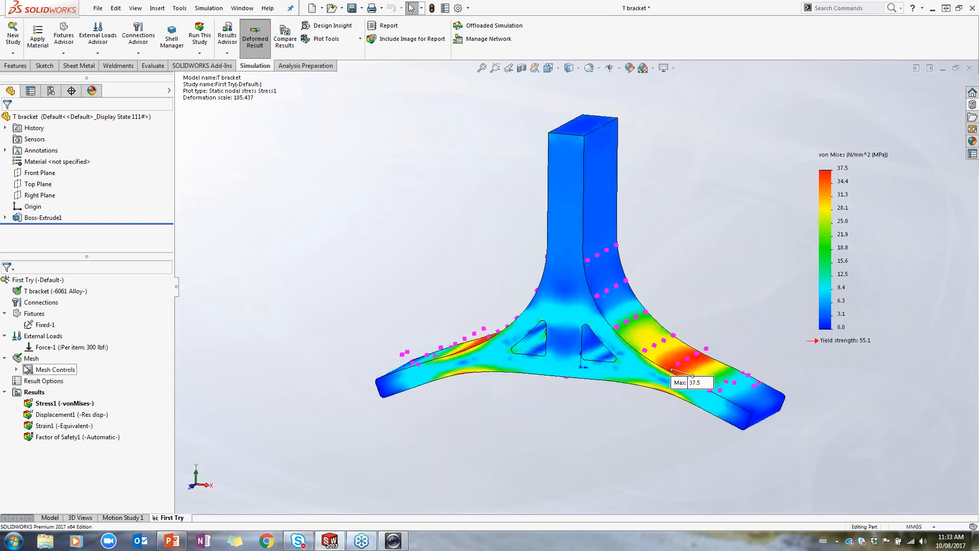
{"action": "left_click", "coordinate": [17, 370]}
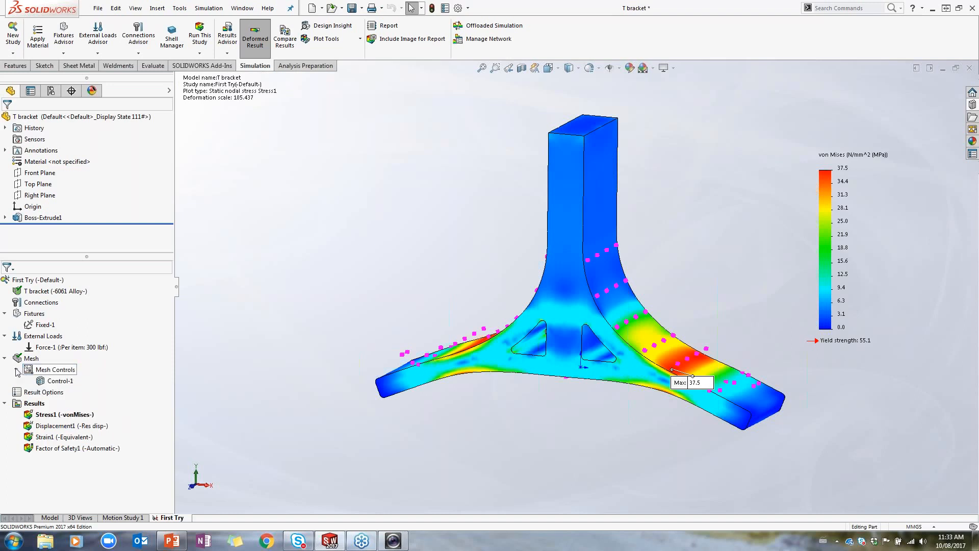
{"action": "right_click", "coordinate": [51, 381]}
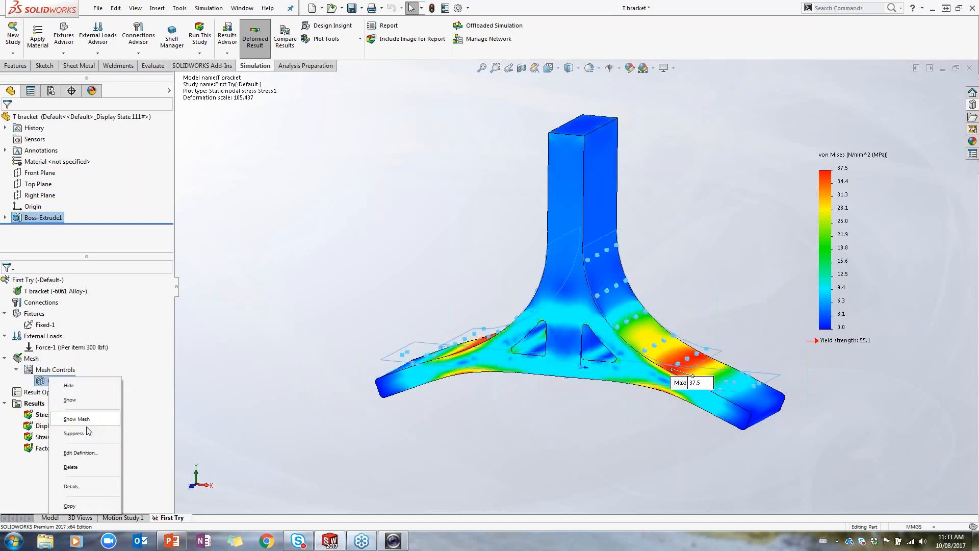
{"action": "left_click", "coordinate": [550, 202]}
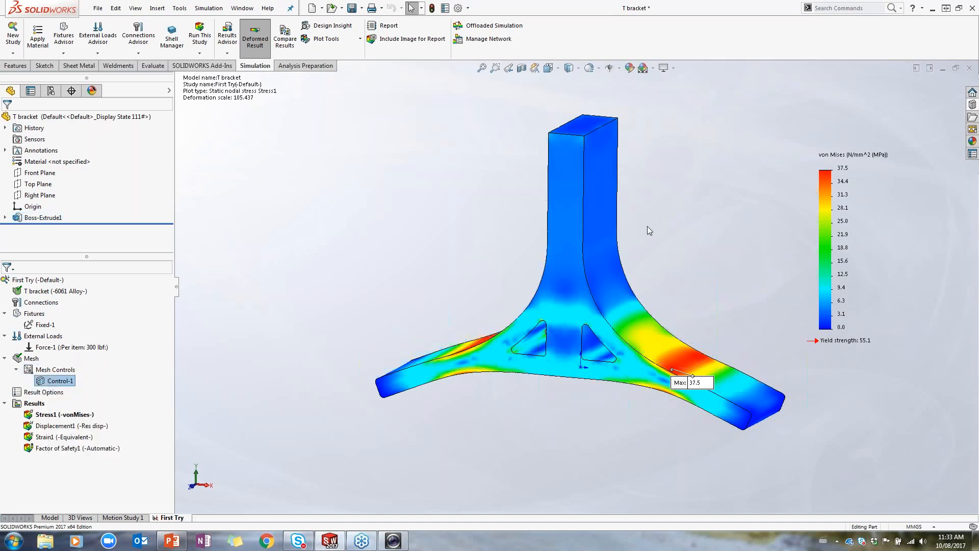
Probe the von Mises stress at four locations along the bracket's right arm and upright, and spread the labels clear of the model.
{"action": "middle_click_drag", "start_coordinate": [648, 227], "coordinate": [638, 209]}
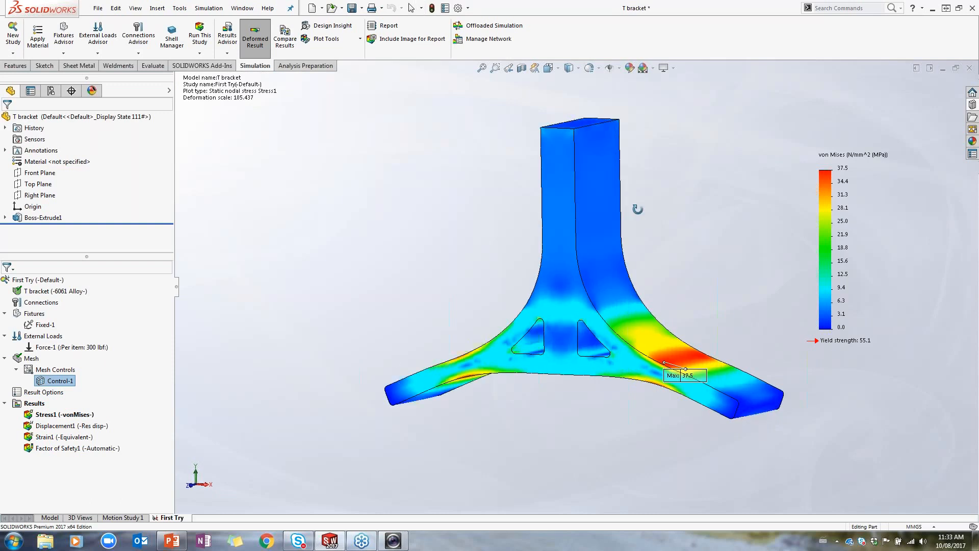
{"action": "middle_click_drag", "start_coordinate": [637, 210], "coordinate": [632, 204]}
{"action": "left_click", "coordinate": [360, 38]}
{"action": "left_click", "coordinate": [340, 90]}
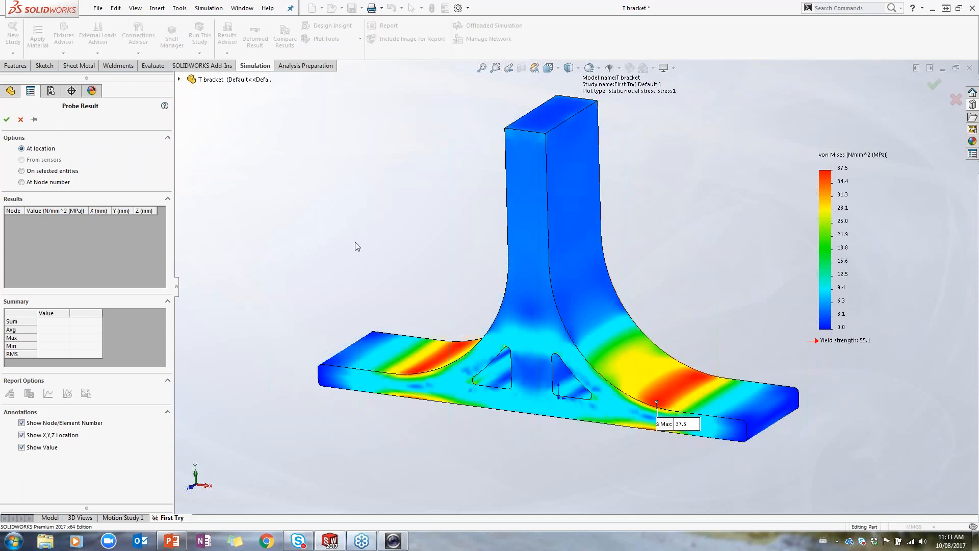
{"action": "left_click", "coordinate": [632, 364]}
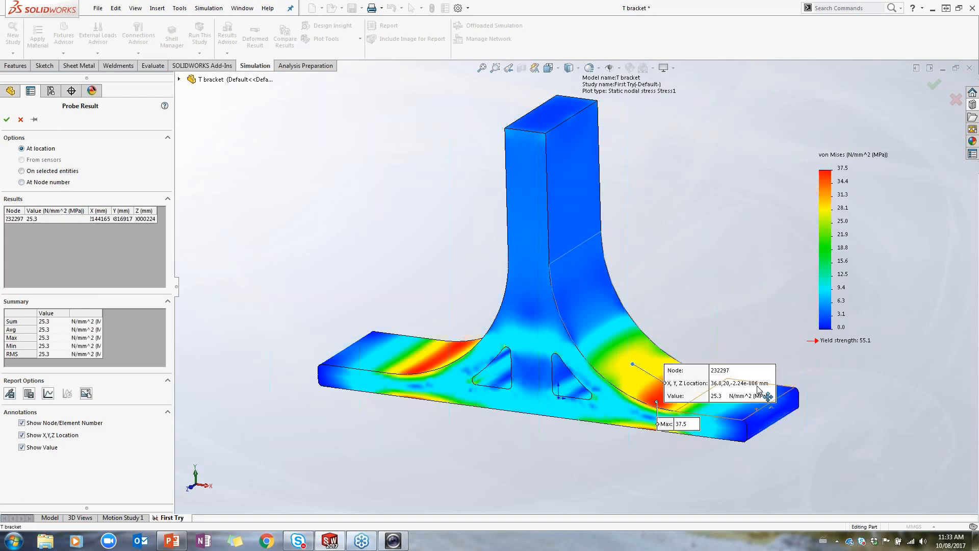
{"action": "left_click_drag", "start_coordinate": [751, 373], "coordinate": [791, 258]}
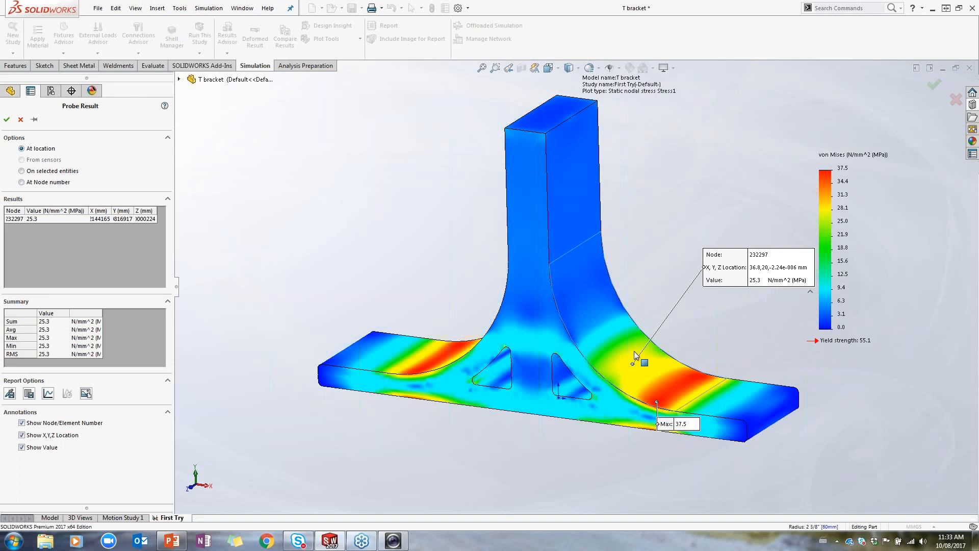
{"action": "left_click", "coordinate": [588, 301]}
{"action": "left_click", "coordinate": [568, 188]}
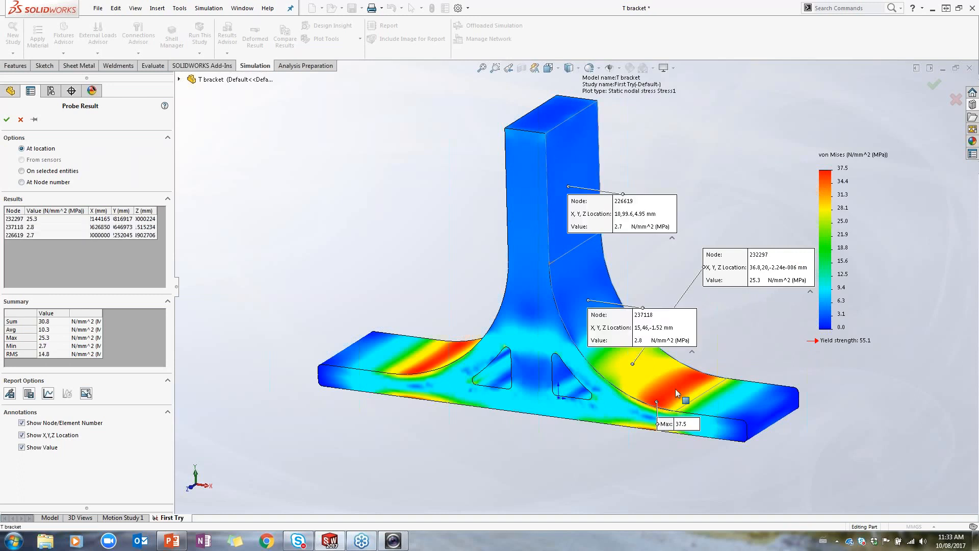
{"action": "left_click", "coordinate": [676, 389]}
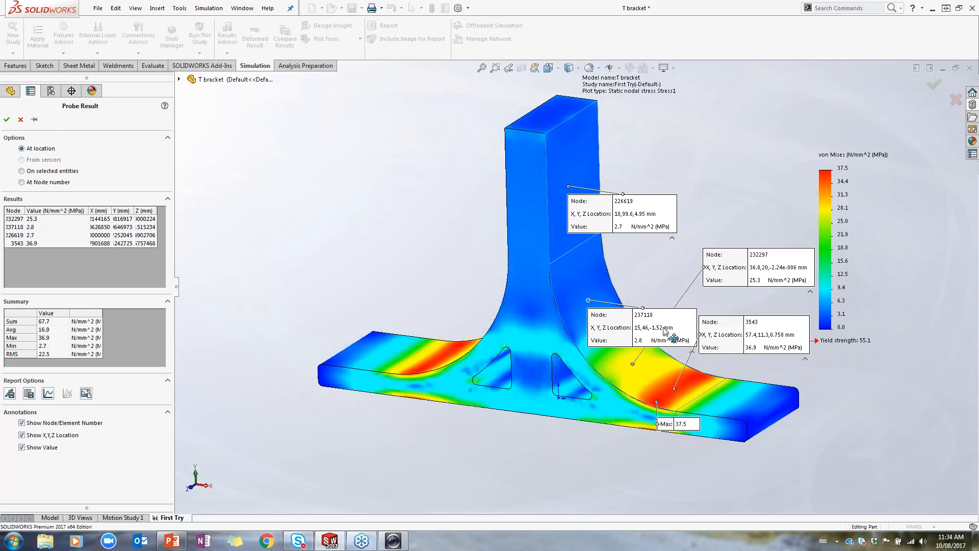
{"action": "left_click_drag", "start_coordinate": [673, 338], "coordinate": [566, 327]}
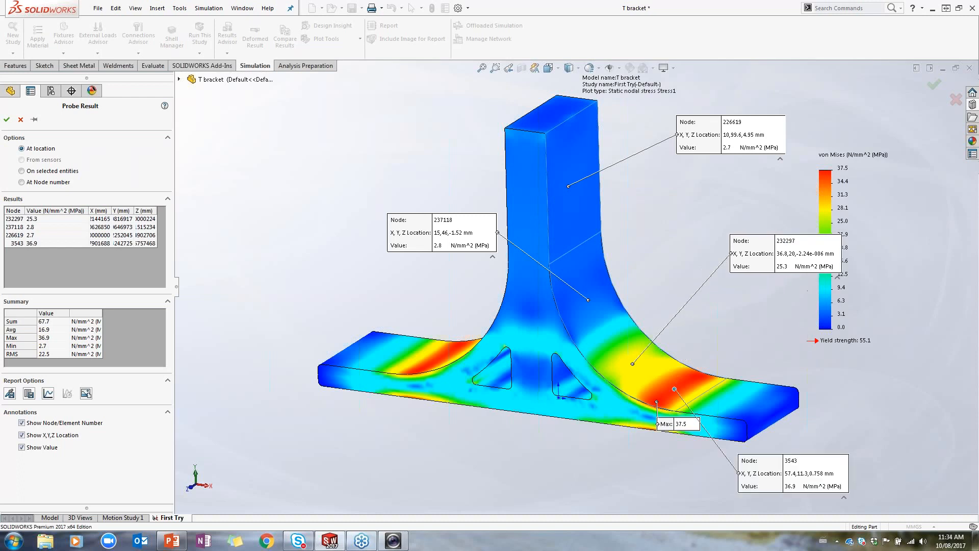
{"action": "left_click_drag", "start_coordinate": [665, 426], "coordinate": [503, 473]}
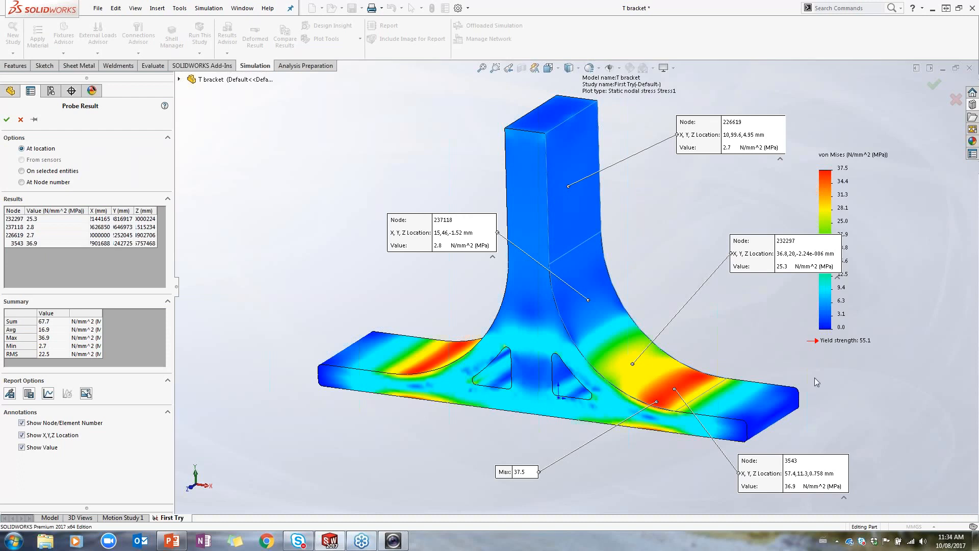
Try the von Mises stress legend on either side of the bracket, and discard the location probe results.
{"action": "left_click_drag", "start_coordinate": [829, 168], "coordinate": [274, 161]}
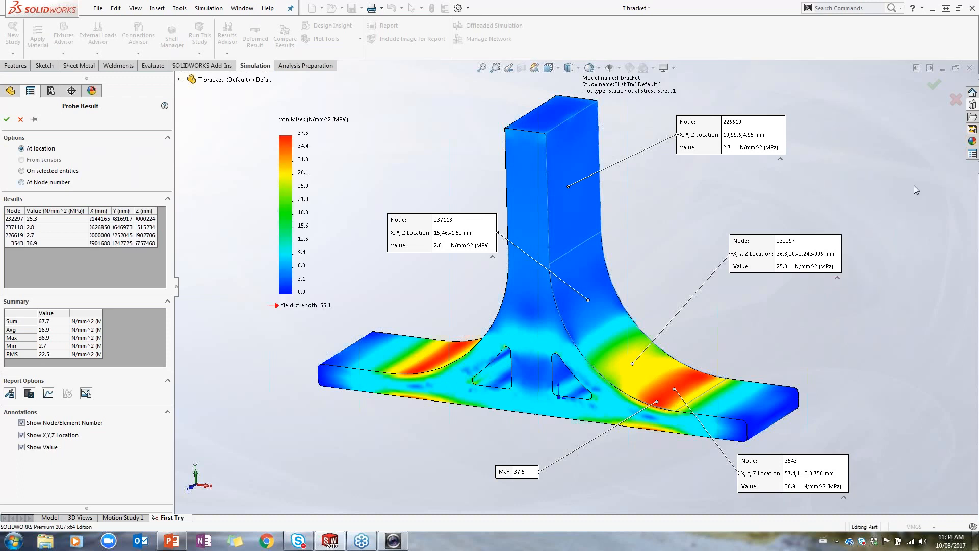
{"action": "left_click_drag", "start_coordinate": [272, 192], "coordinate": [862, 220]}
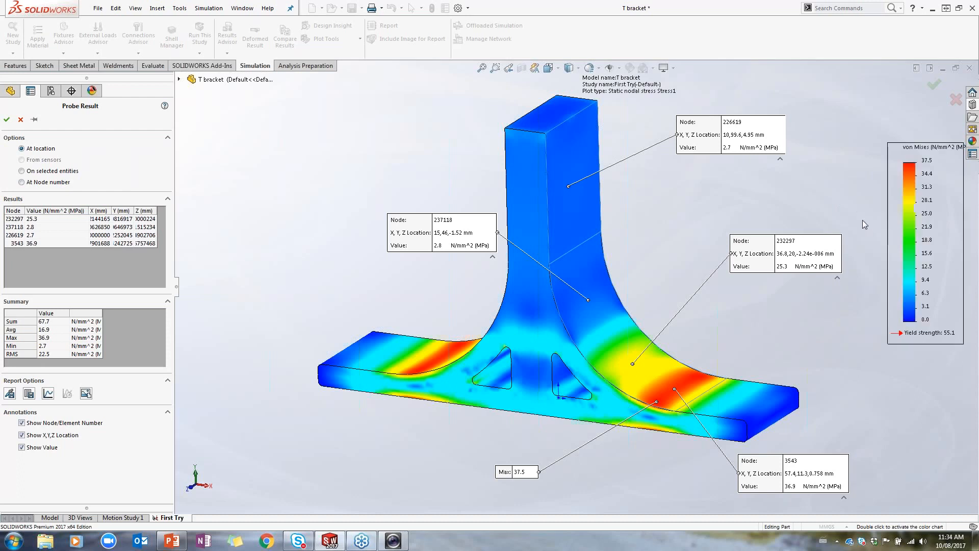
{"action": "left_click", "coordinate": [21, 121]}
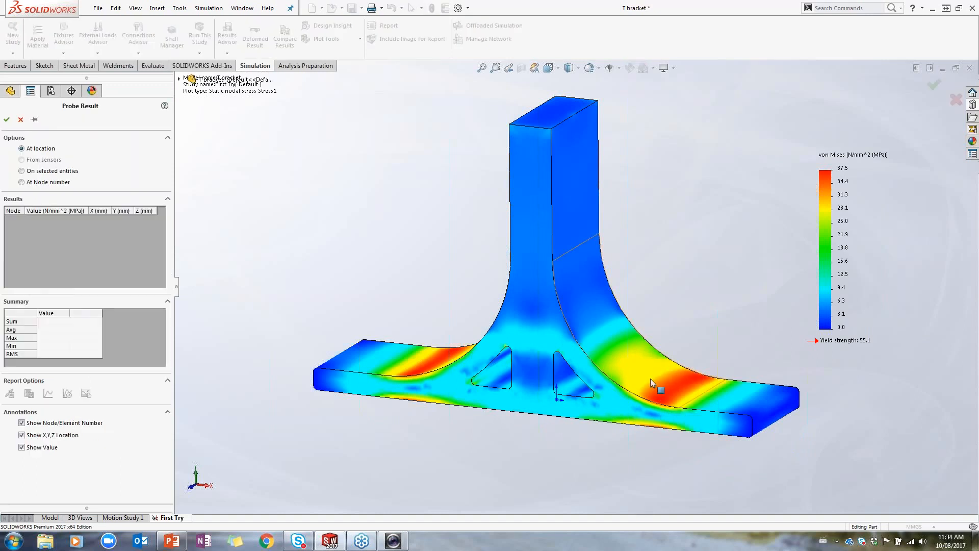
Probe the von Mises stress on the whole curved face of the right arm as a selected entity and review its node list.
{"action": "left_click", "coordinate": [607, 275]}
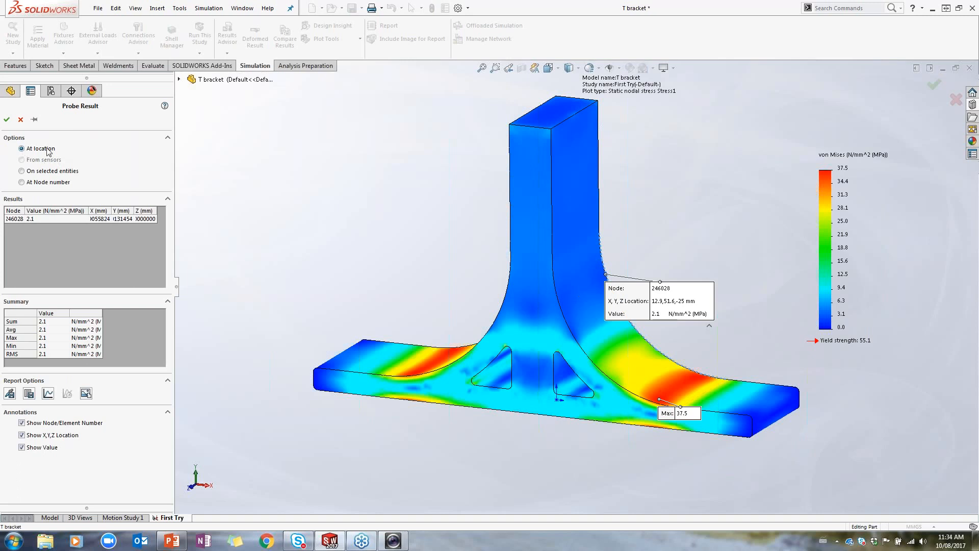
{"action": "left_click", "coordinate": [45, 171]}
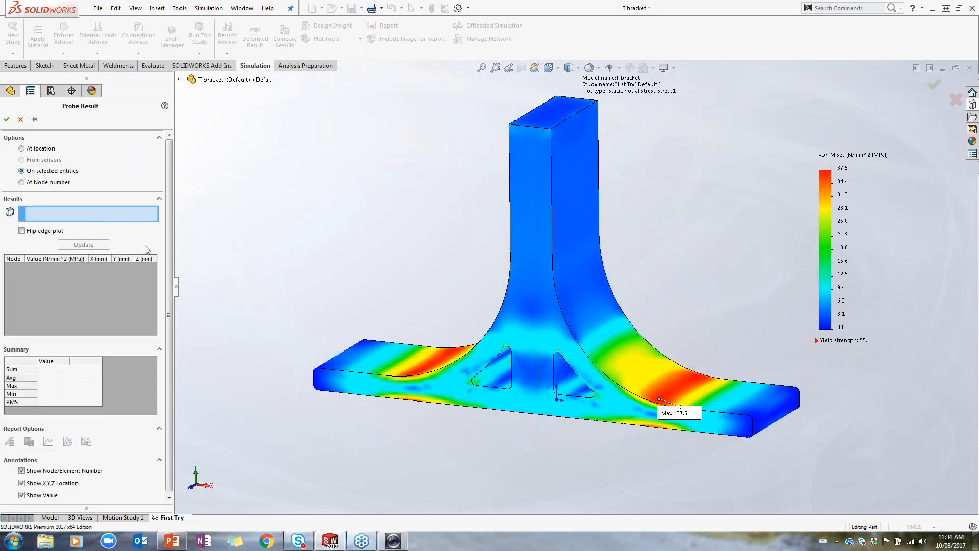
{"action": "left_click", "coordinate": [665, 367]}
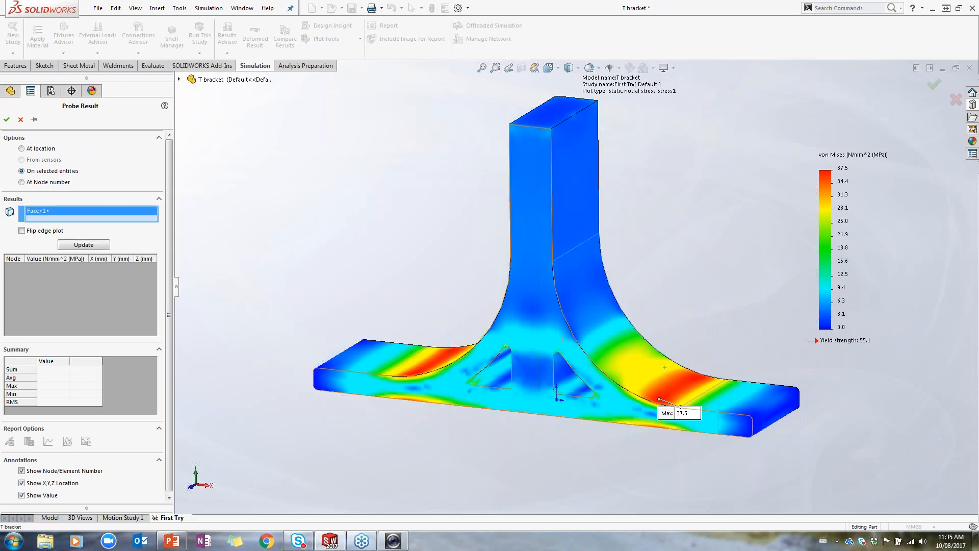
{"action": "left_click", "coordinate": [88, 245]}
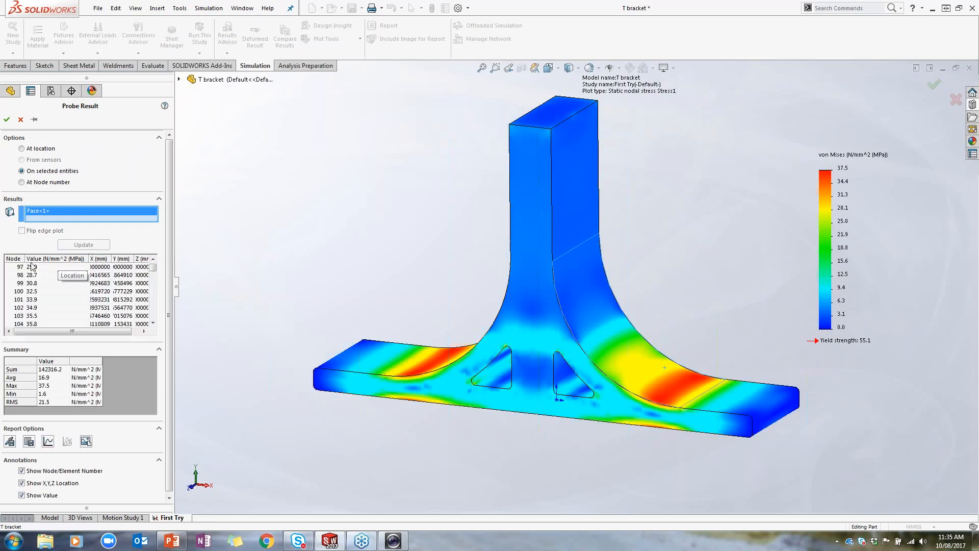
{"action": "scroll", "coordinate": [153, 296], "scroll_direction": "down", "scroll_amount": 19}
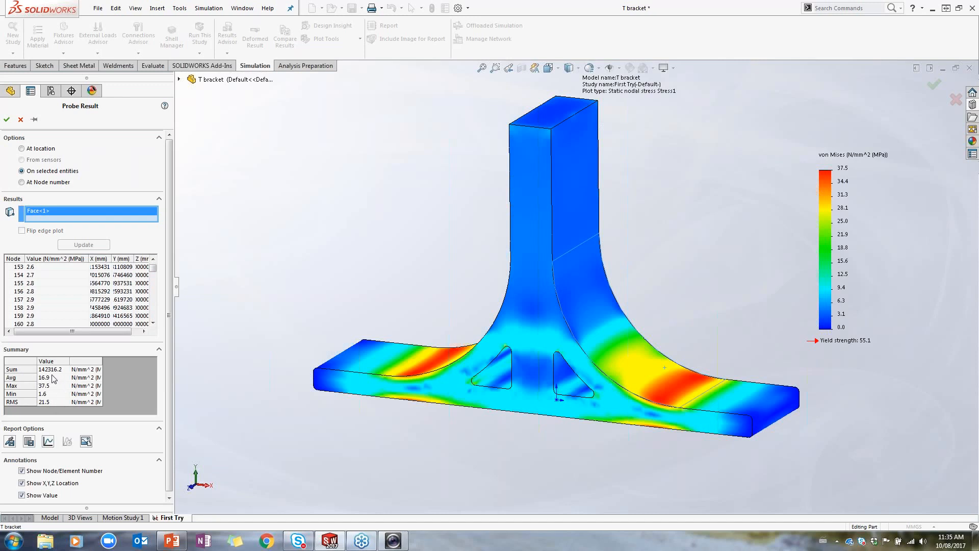
Replace the probed face with the curved edge along the right arm, update the results, and graph the stress along that edge.
{"action": "right_click", "coordinate": [63, 209]}
{"action": "left_click", "coordinate": [87, 215]}
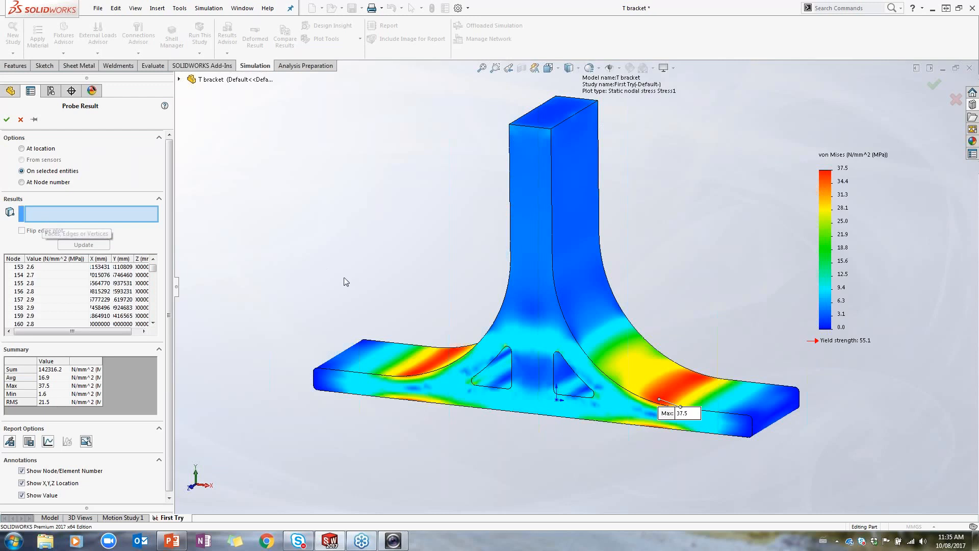
{"action": "left_click", "coordinate": [644, 339]}
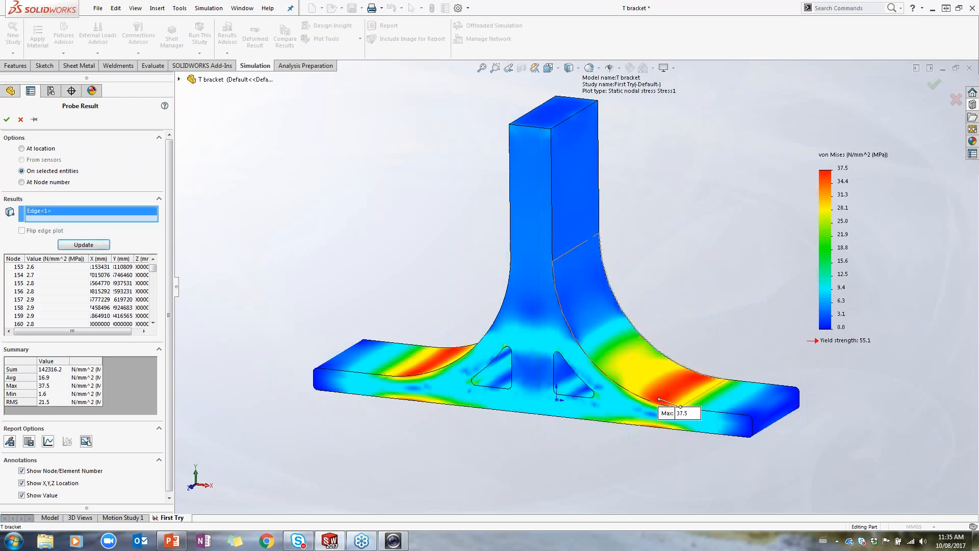
{"action": "left_click", "coordinate": [83, 245]}
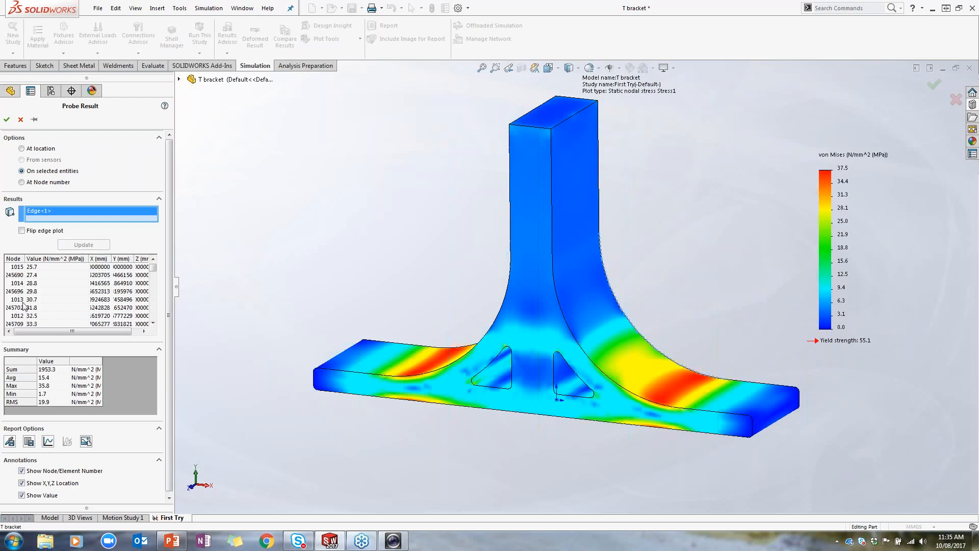
{"action": "left_click", "coordinate": [47, 445]}
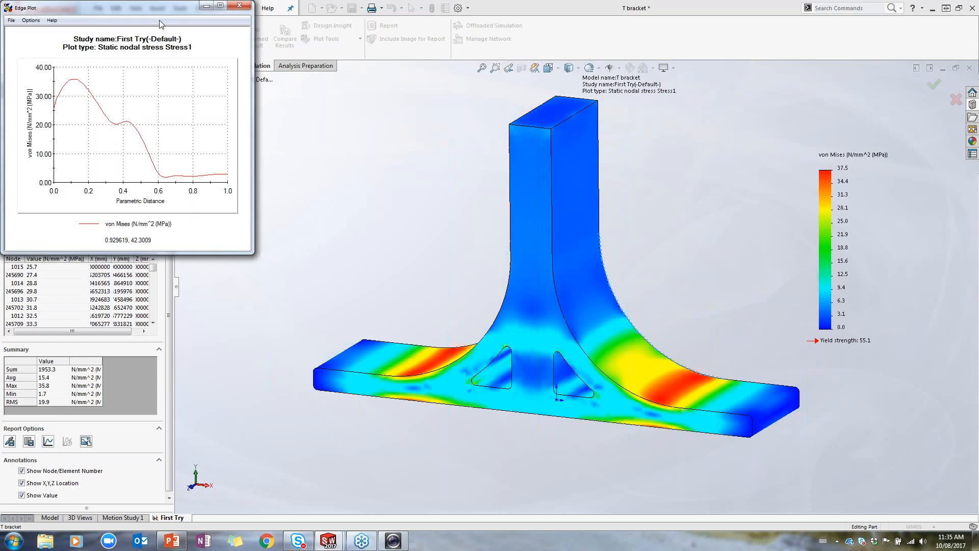
Compare the edge stress graph with the probed edge on the bracket, enlarge the graph to read it, and close the graph and probe.
{"action": "left_click_drag", "start_coordinate": [172, 12], "coordinate": [271, 60]}
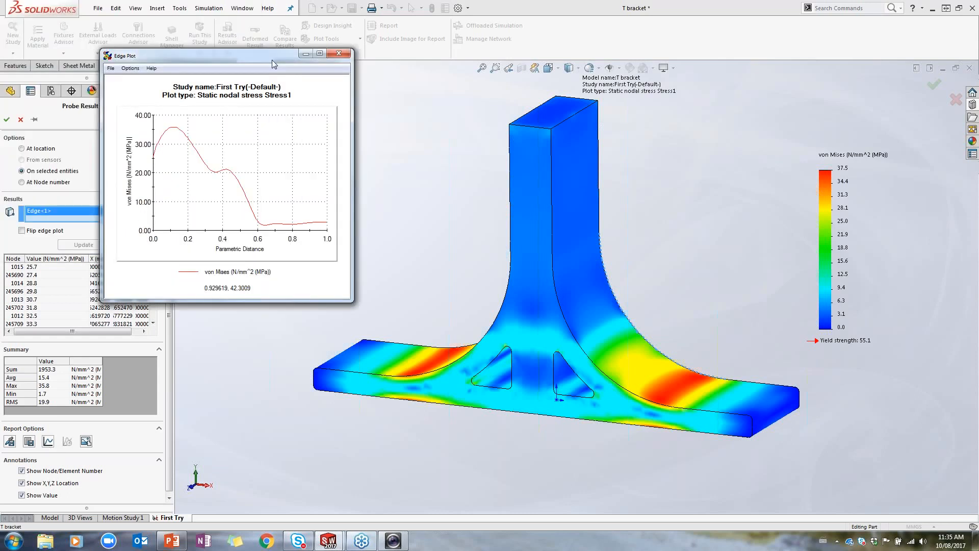
{"action": "left_click_drag", "start_coordinate": [271, 60], "coordinate": [273, 59]}
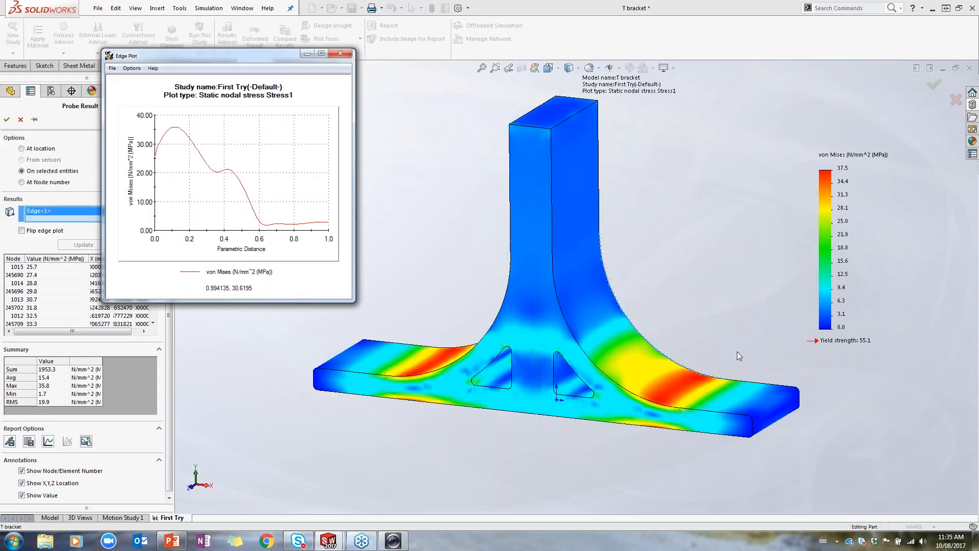
{"action": "middle_click_drag", "start_coordinate": [737, 351], "coordinate": [546, 329]}
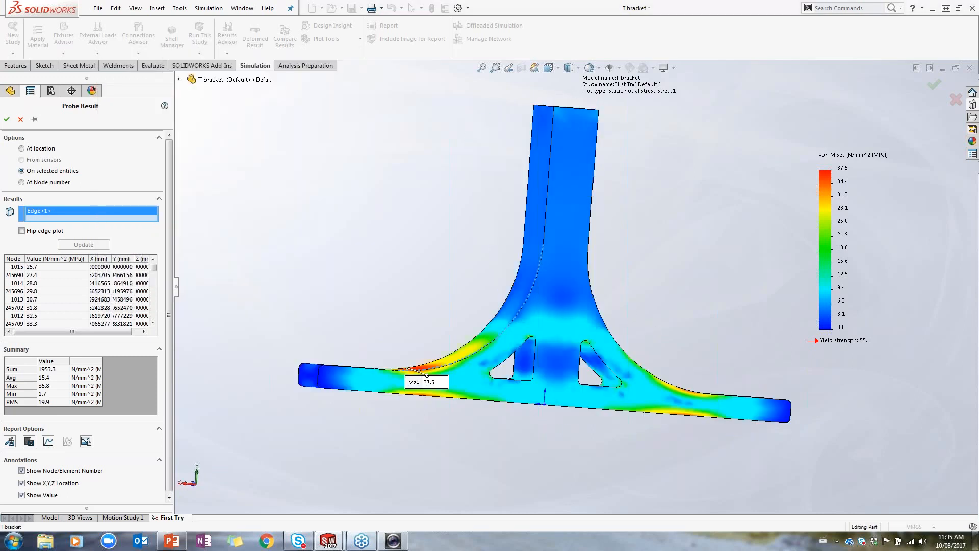
{"action": "middle_click_drag", "start_coordinate": [546, 329], "coordinate": [451, 393]}
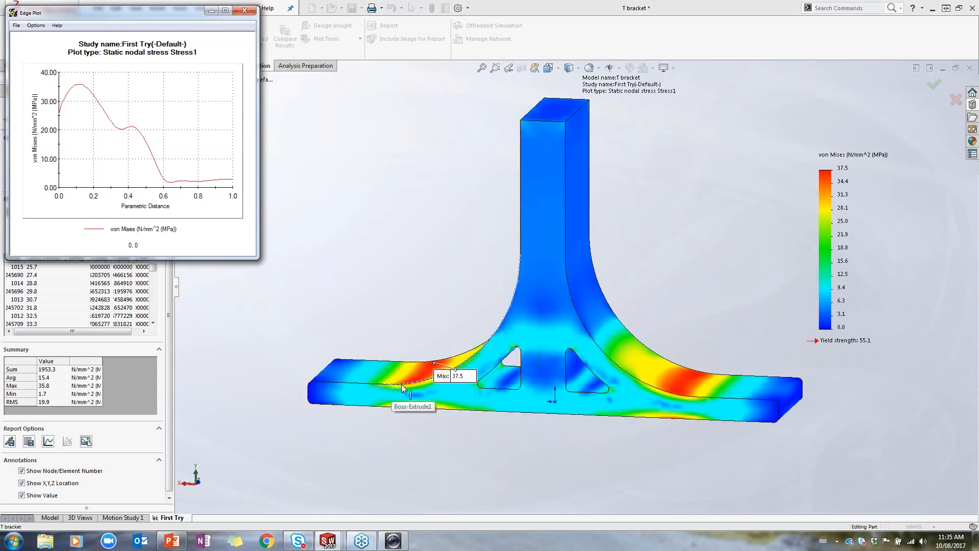
{"action": "mouse_move", "coordinate": [122, 128]}
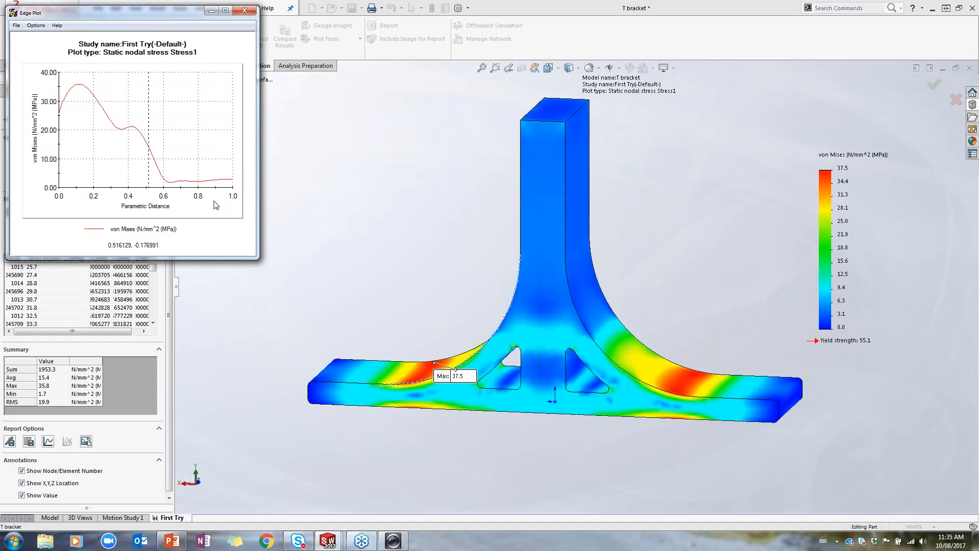
{"action": "left_click_drag", "start_coordinate": [258, 258], "coordinate": [749, 382]}
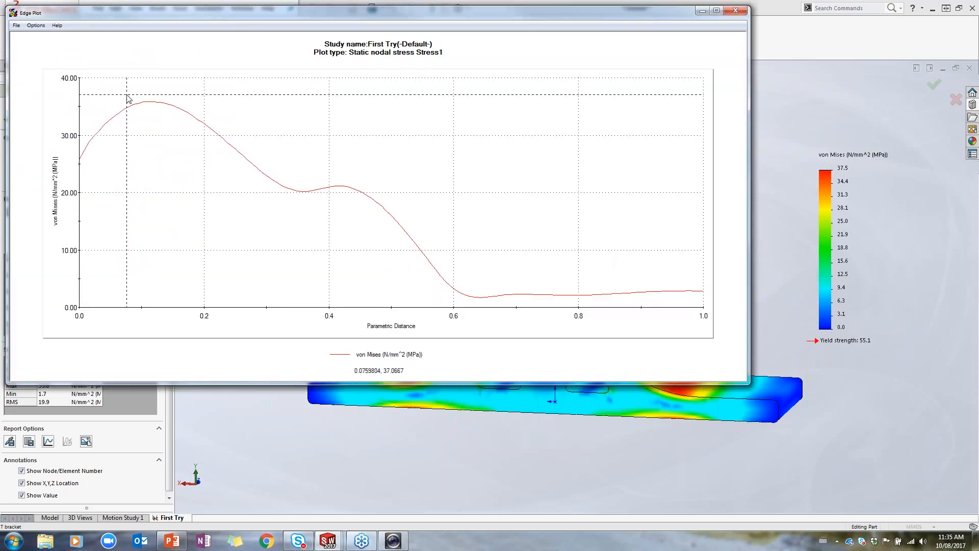
{"action": "left_click", "coordinate": [17, 25]}
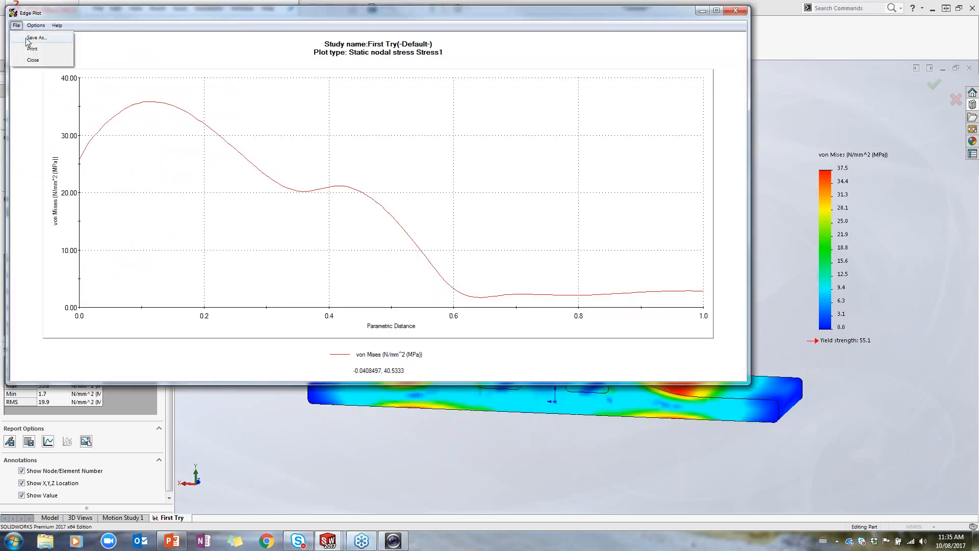
{"action": "left_click", "coordinate": [743, 14]}
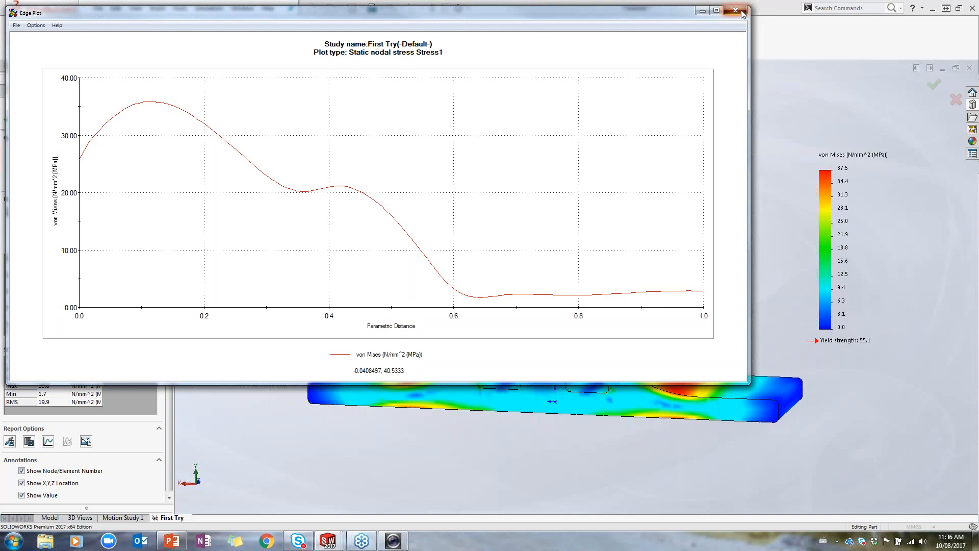
{"action": "left_click", "coordinate": [742, 12]}
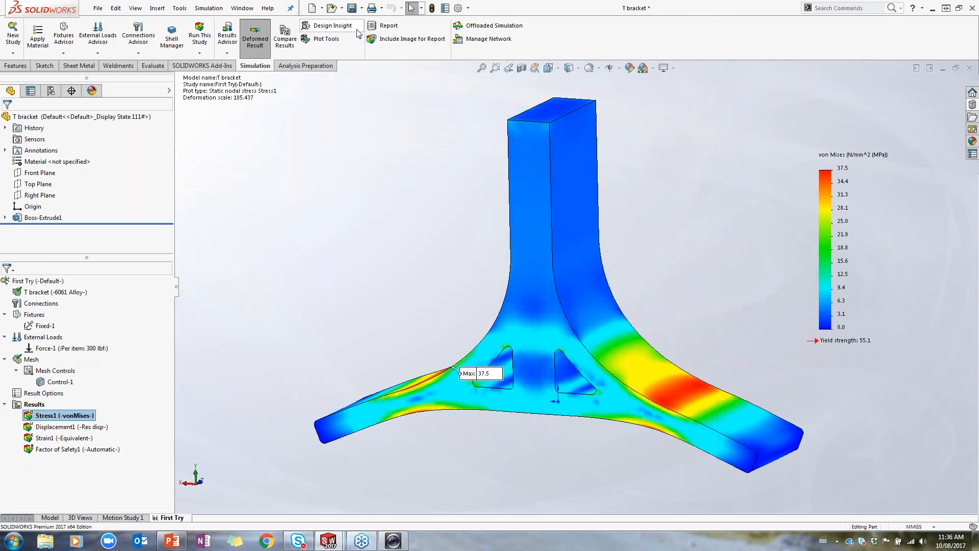
Section-clip the stress plot on the Front Plane, show the mesh on the section, shift the plane, and exit the clipping.
{"action": "left_click", "coordinate": [521, 68]}
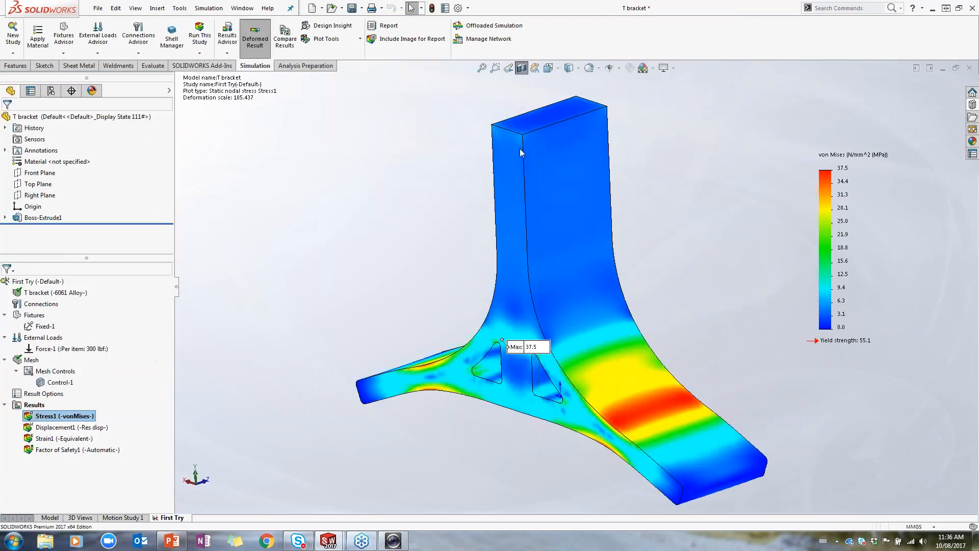
{"action": "left_click", "coordinate": [345, 37]}
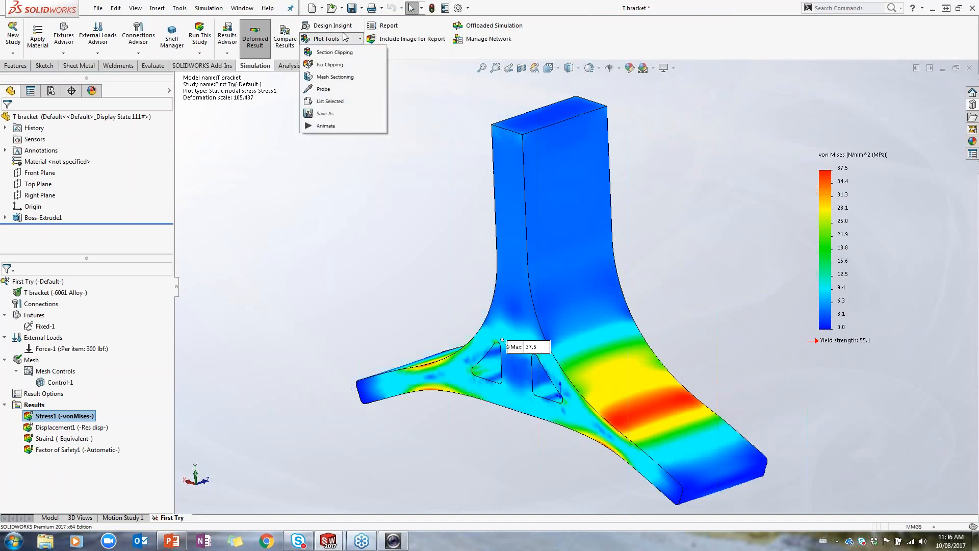
{"action": "left_click", "coordinate": [329, 52]}
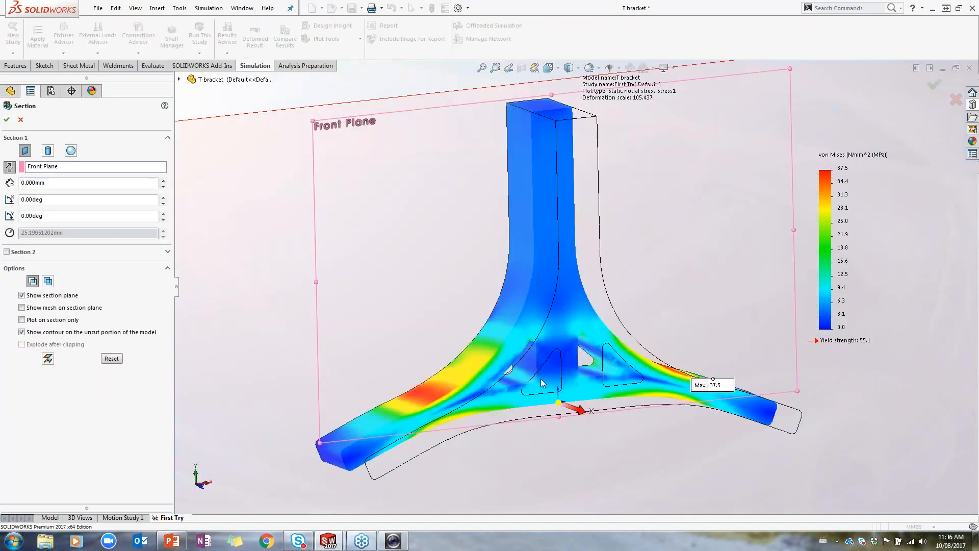
{"action": "left_click_drag", "start_coordinate": [577, 409], "coordinate": [567, 549]}
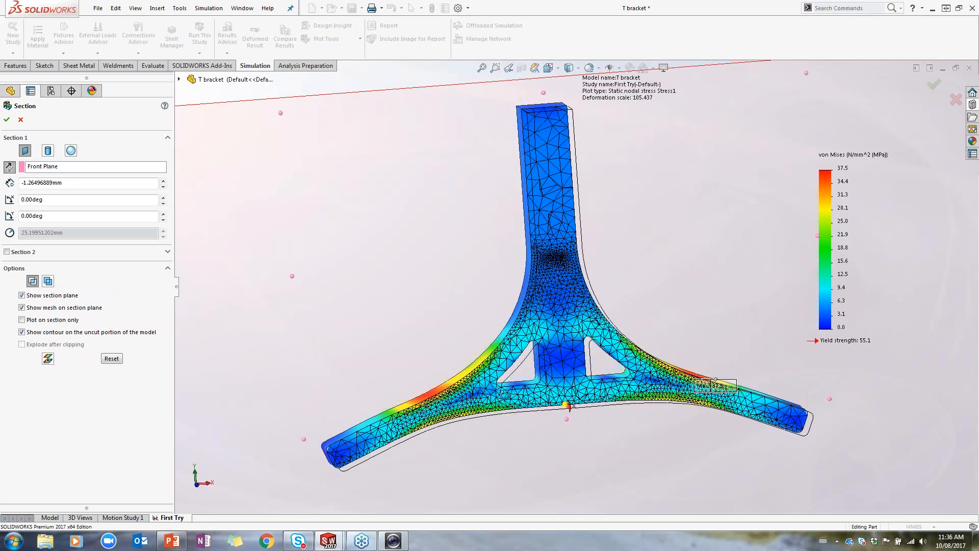
{"action": "middle_click_drag", "start_coordinate": [505, 394], "coordinate": [433, 375]}
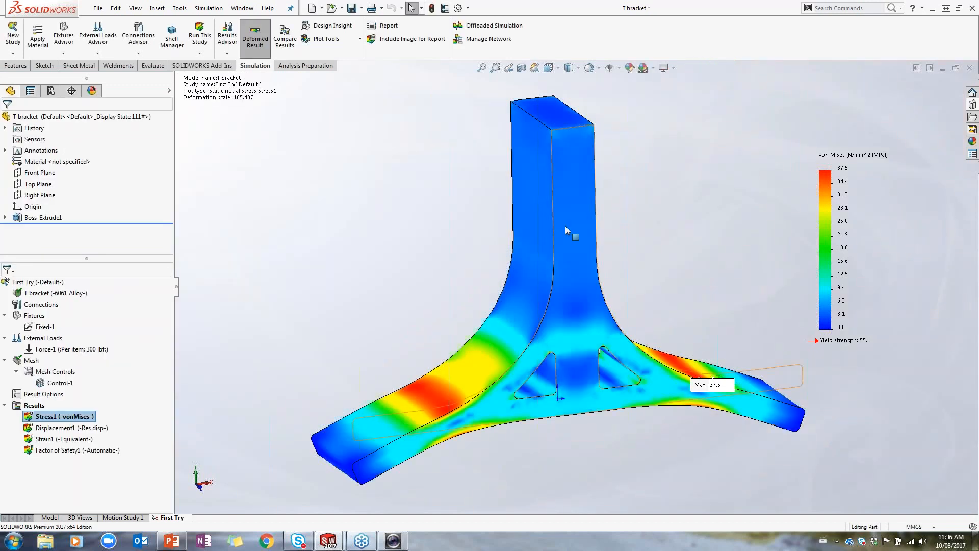
Try to generate a simulation report for the First Try study.
{"action": "left_click", "coordinate": [357, 40]}
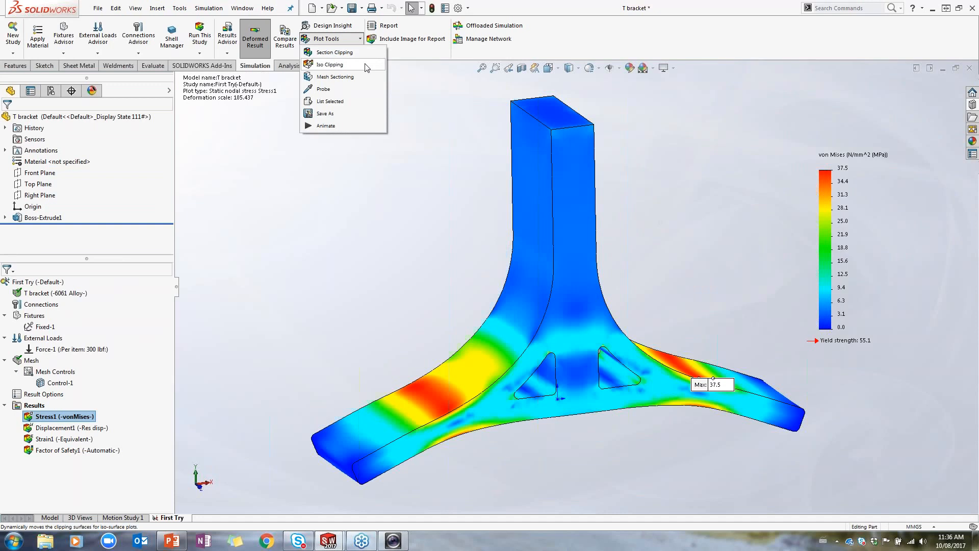
{"action": "left_click", "coordinate": [401, 30]}
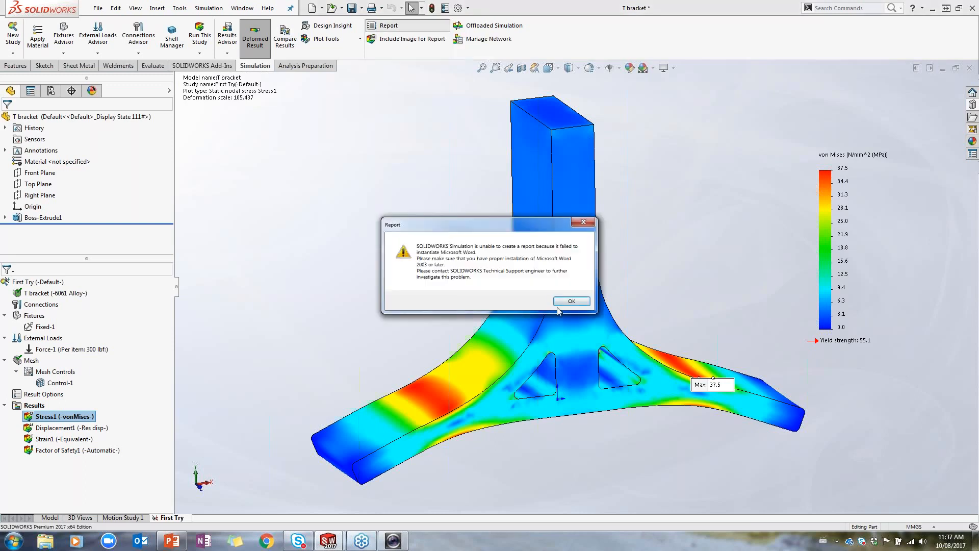
{"action": "left_click", "coordinate": [579, 303]}
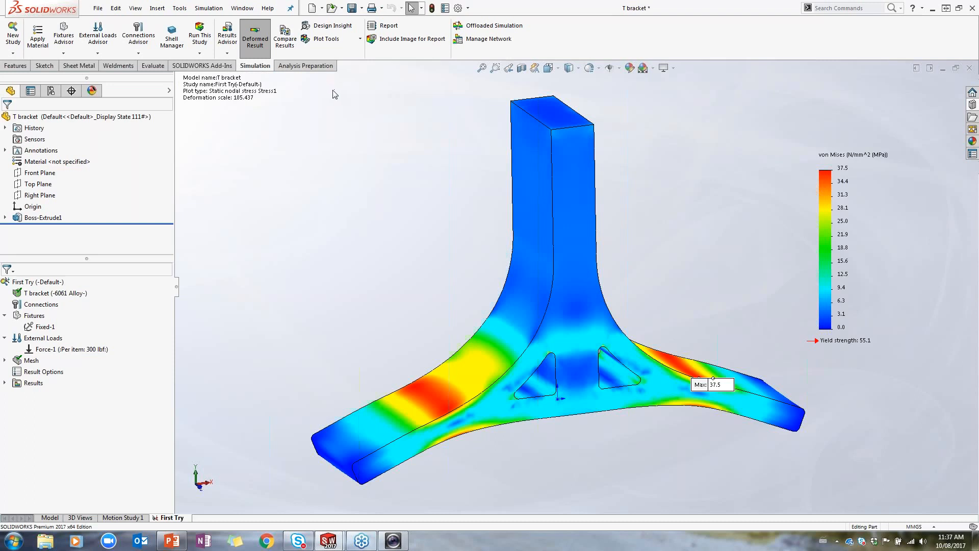
Return from the PowerPoint presentation to SOLIDWORKS and open the Bracket Assem assembly.
{"action": "left_click", "coordinate": [403, 191]}
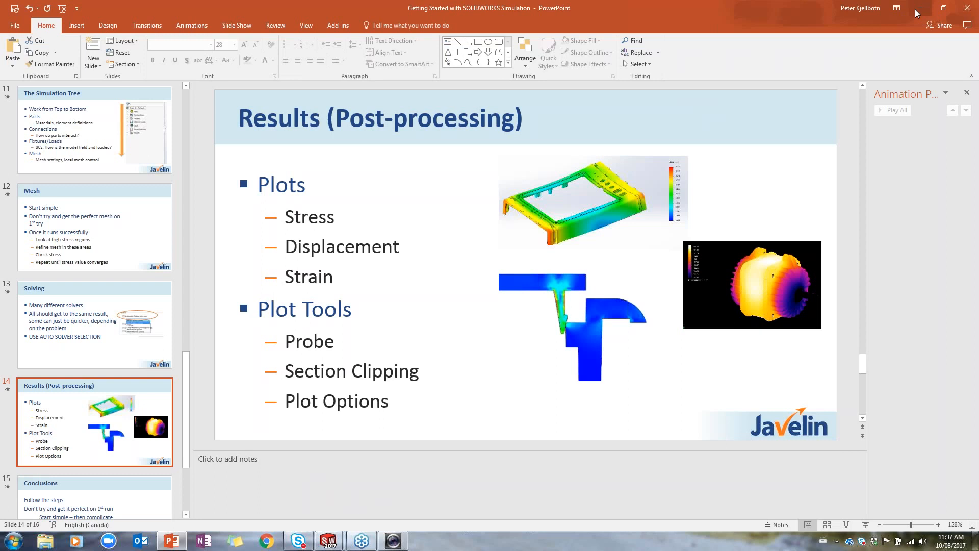
{"action": "left_click", "coordinate": [917, 13]}
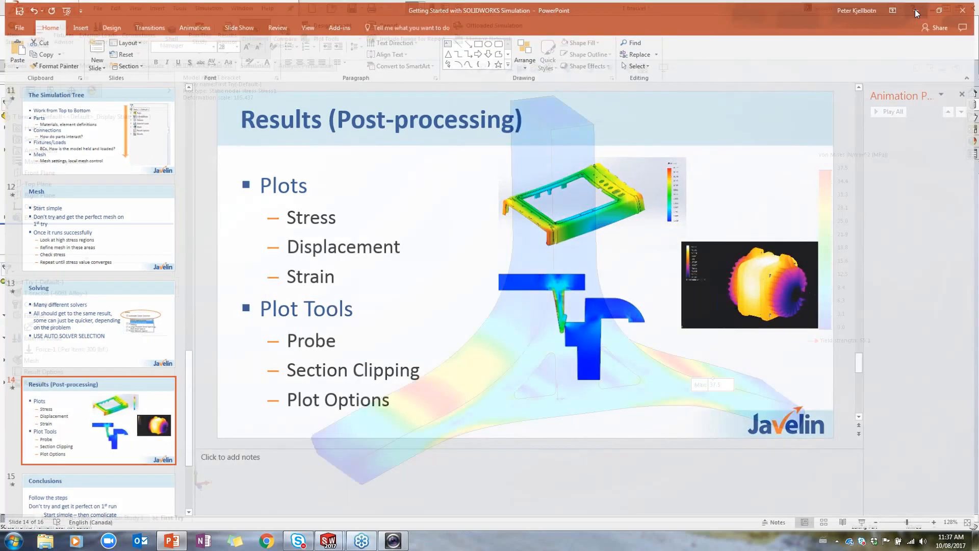
{"action": "left_click", "coordinate": [98, 8]}
{"action": "mouse_move", "coordinate": [122, 49]}
{"action": "left_click", "coordinate": [269, 49]}
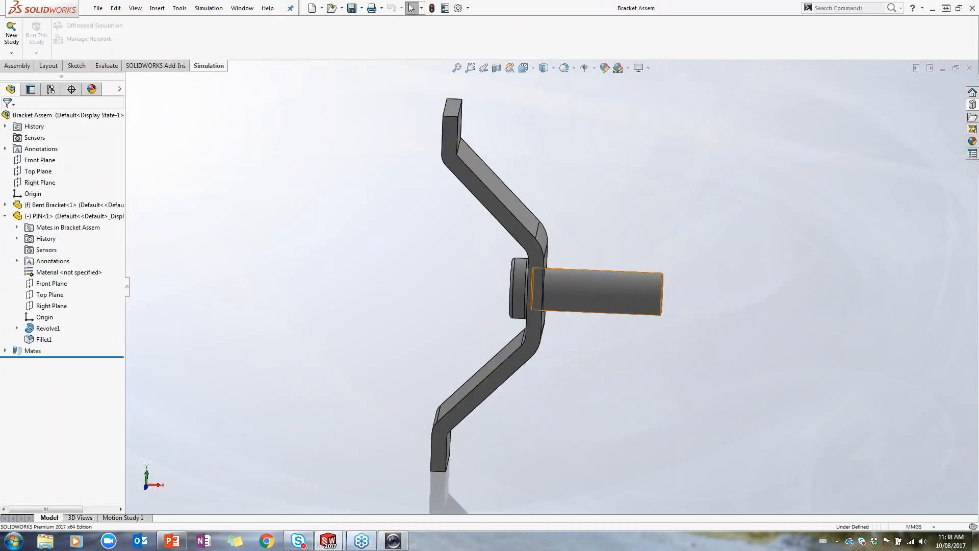
Section the assembly lengthwise through the pin and bent bracket, and inspect the fit between the pin and the bracket hole.
{"action": "left_click", "coordinate": [496, 68]}
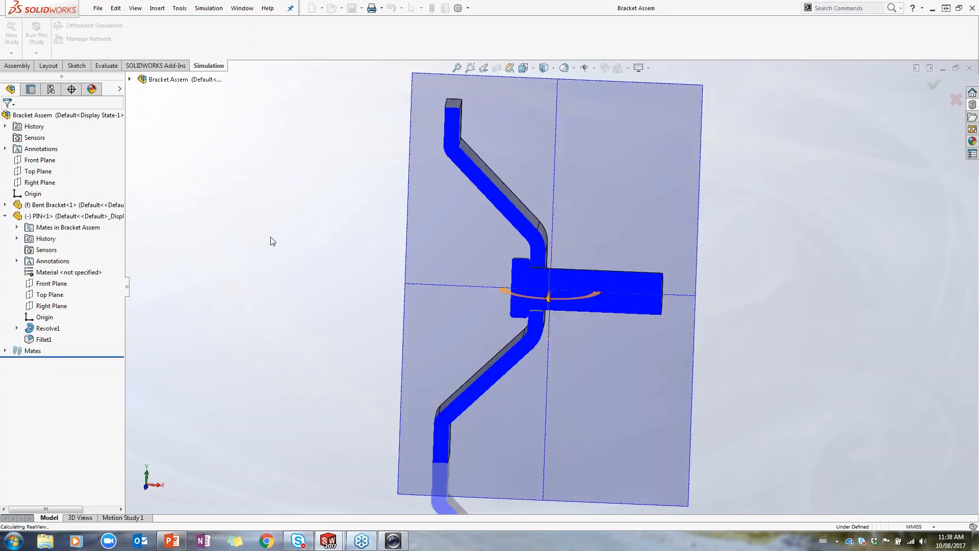
{"action": "key", "text": "Return"}
{"action": "scroll", "coordinate": [537, 284], "scroll_direction": "down", "scroll_amount": 8}
{"action": "middle_click_drag", "start_coordinate": [537, 279], "coordinate": [502, 205]}
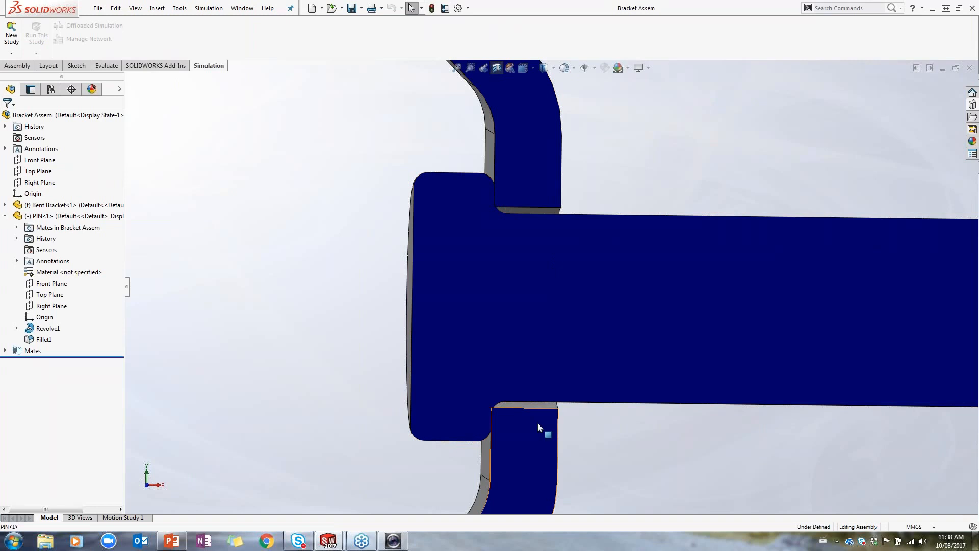
{"action": "middle_click_drag", "start_coordinate": [538, 422], "coordinate": [714, 312]}
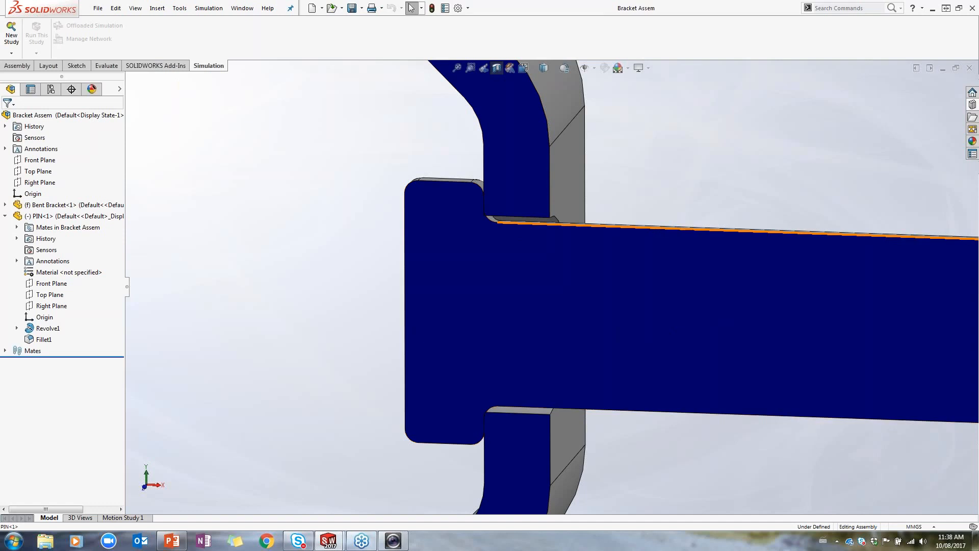
Turn off the section view, fit the whole assembly in view, and select the pin's free end face.
{"action": "scroll", "coordinate": [556, 290], "scroll_direction": "up", "scroll_amount": 5}
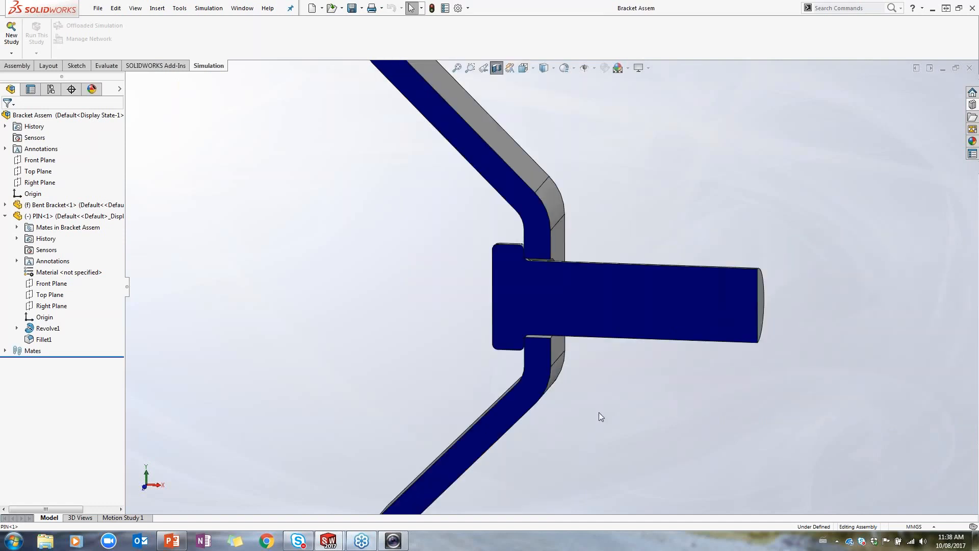
{"action": "left_click", "coordinate": [599, 412]}
{"action": "key", "text": "f"}
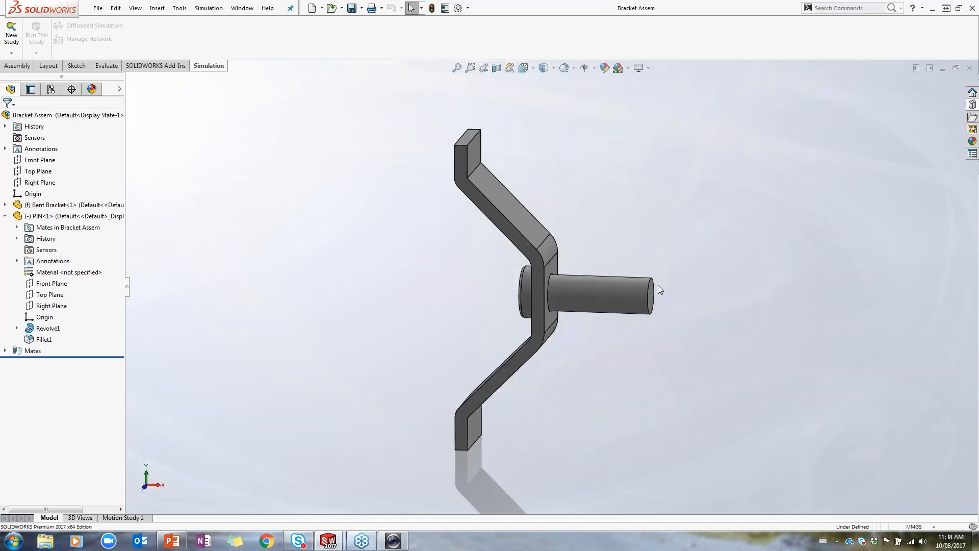
{"action": "left_click", "coordinate": [657, 287]}
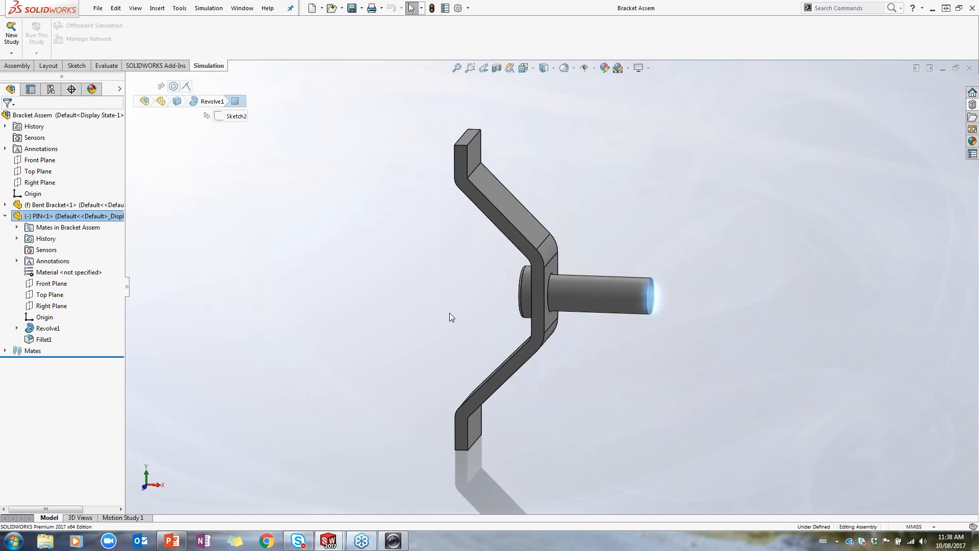
Create a static study named Static 1 for the assembly and apply Alloy Steel to all parts.
{"action": "left_click", "coordinate": [10, 54]}
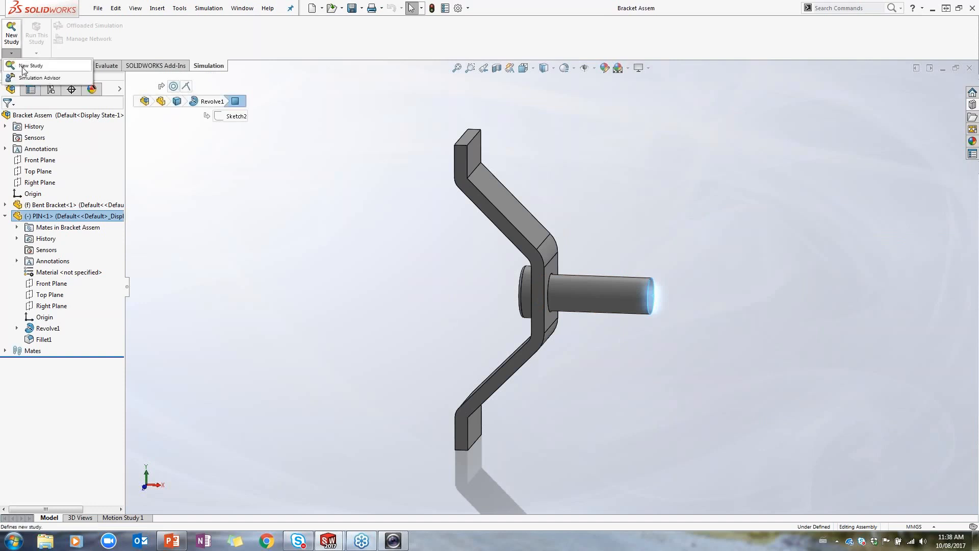
{"action": "left_click", "coordinate": [22, 67]}
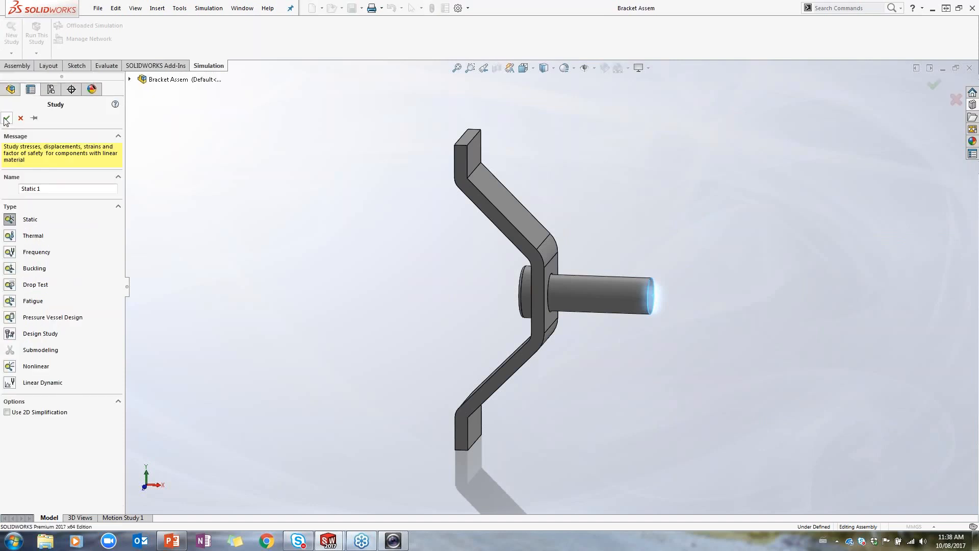
{"action": "left_click", "coordinate": [6, 118]}
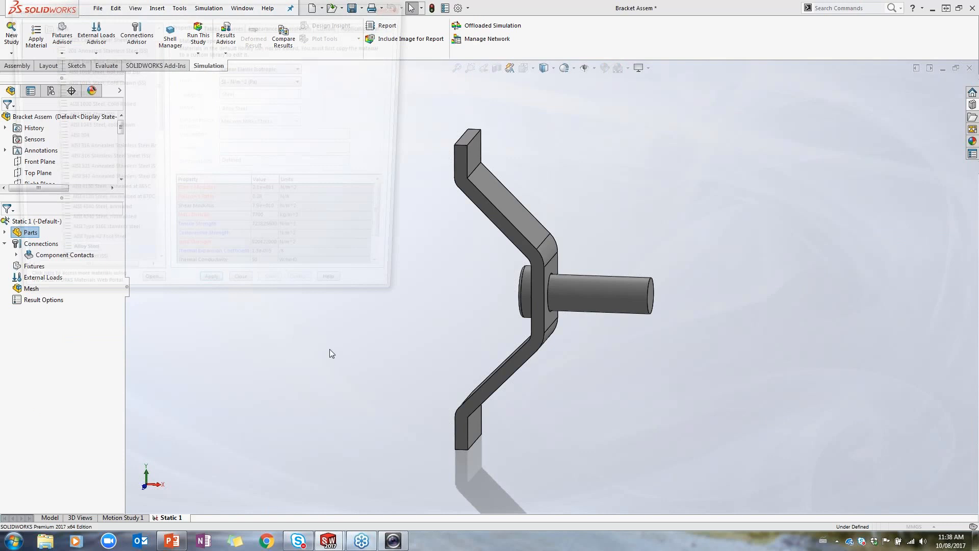
{"action": "left_click", "coordinate": [233, 297]}
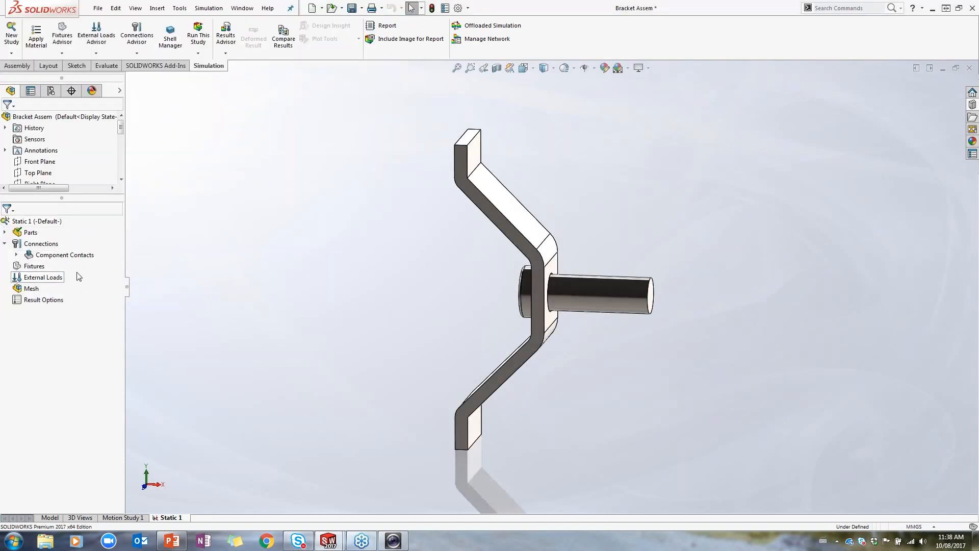
Change the study's global component contact for the pin and bracket to No Penetration.
{"action": "left_click", "coordinate": [16, 255]}
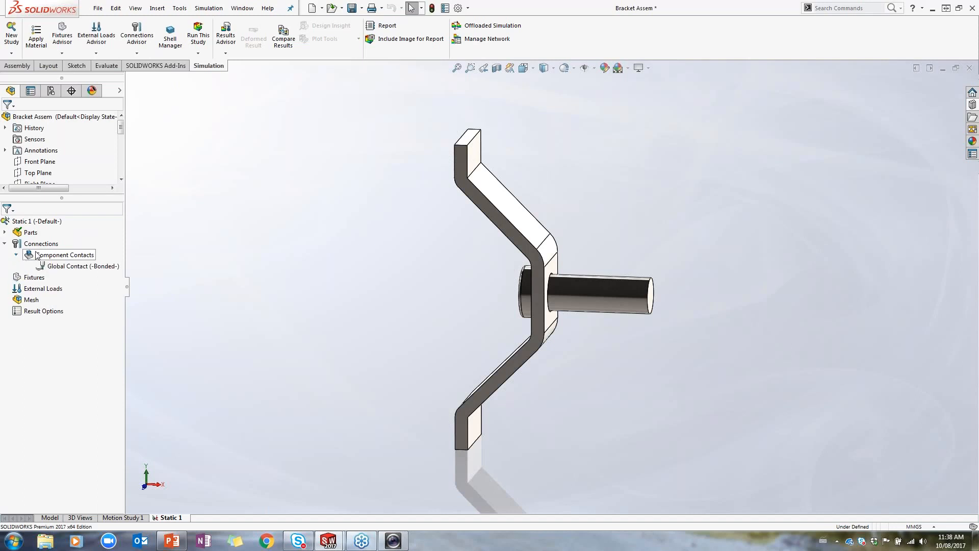
{"action": "left_click", "coordinate": [84, 266]}
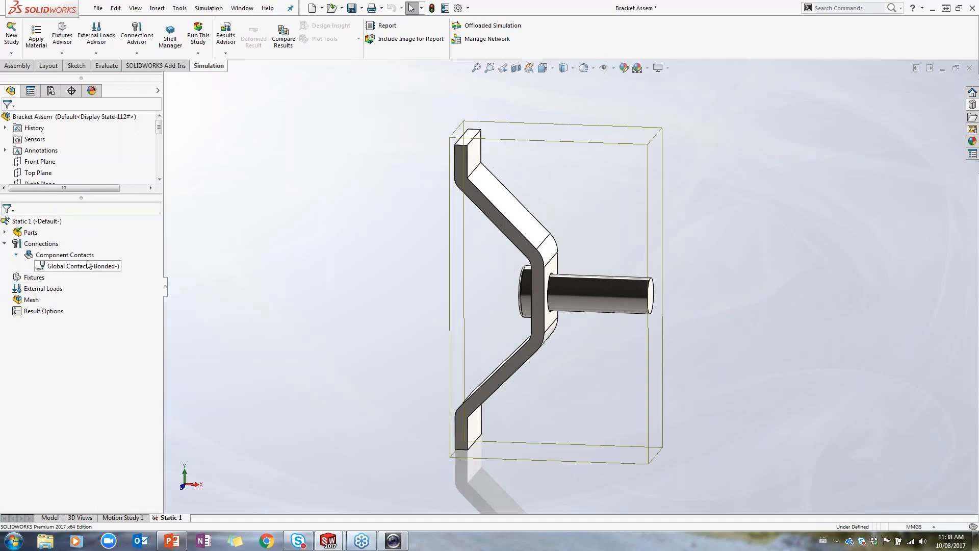
{"action": "right_click", "coordinate": [93, 273]}
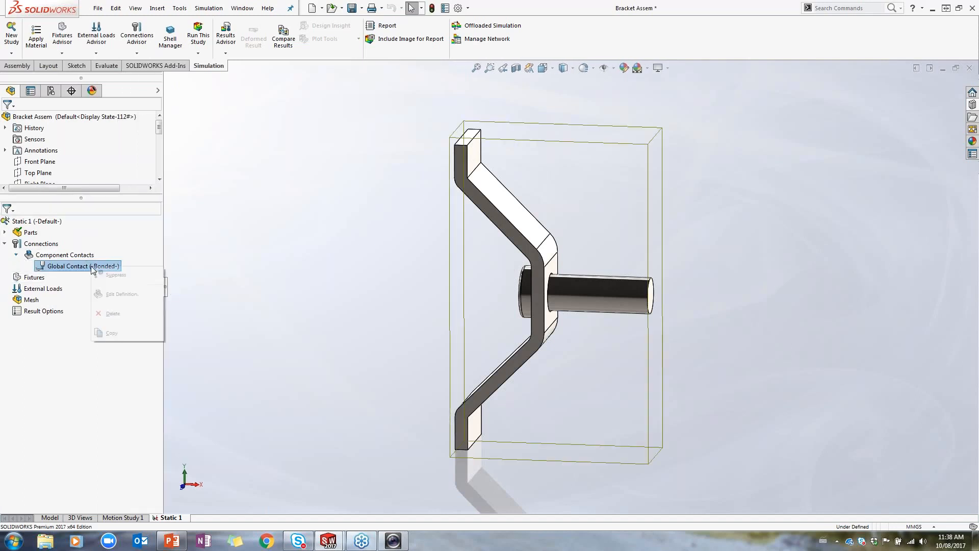
{"action": "left_click", "coordinate": [125, 294]}
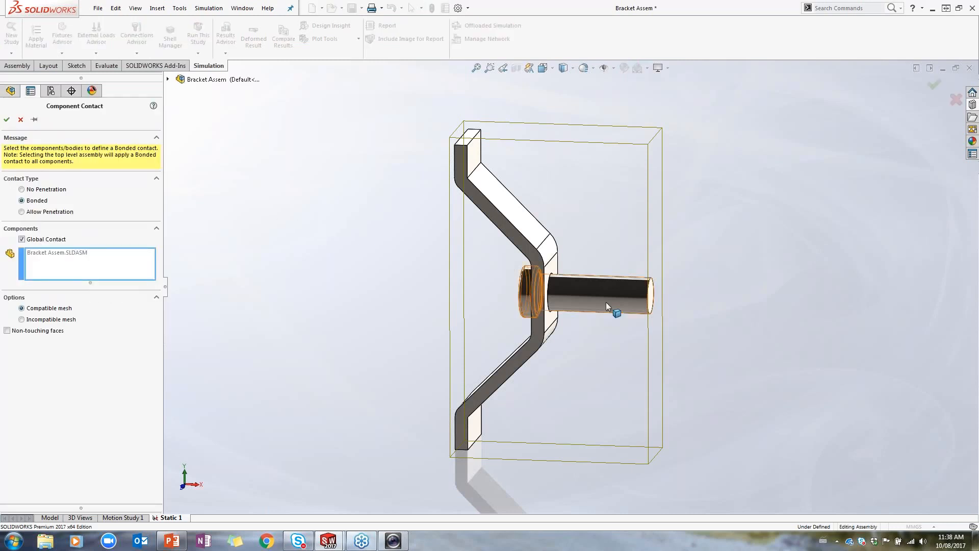
{"action": "scroll", "coordinate": [606, 302], "scroll_direction": "down", "scroll_amount": 3}
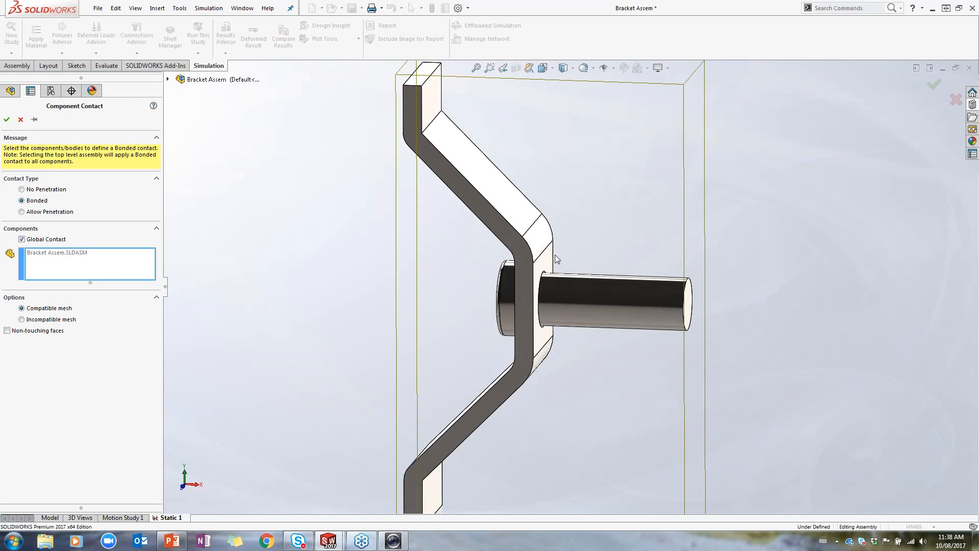
{"action": "middle_click_drag", "start_coordinate": [535, 273], "coordinate": [606, 246]}
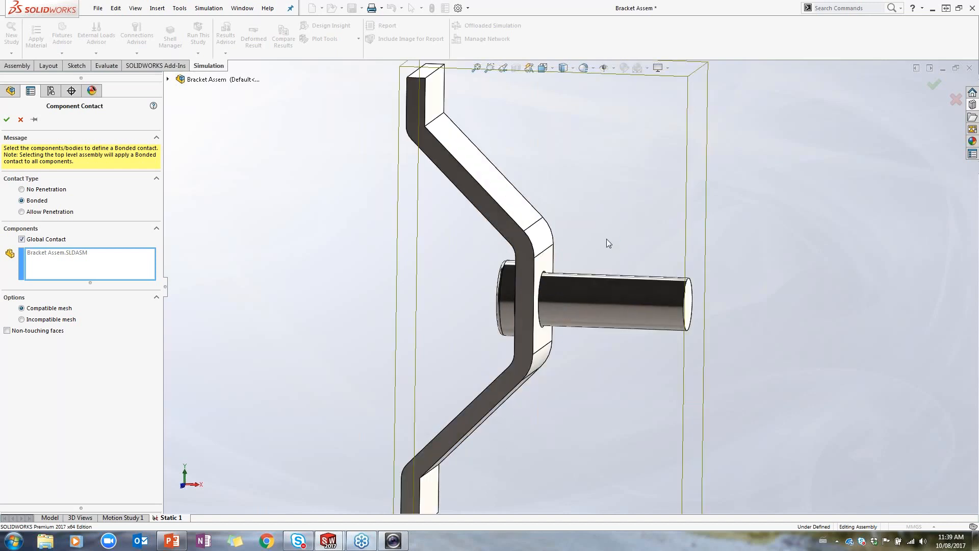
{"action": "middle_click_drag", "start_coordinate": [572, 228], "coordinate": [604, 223]}
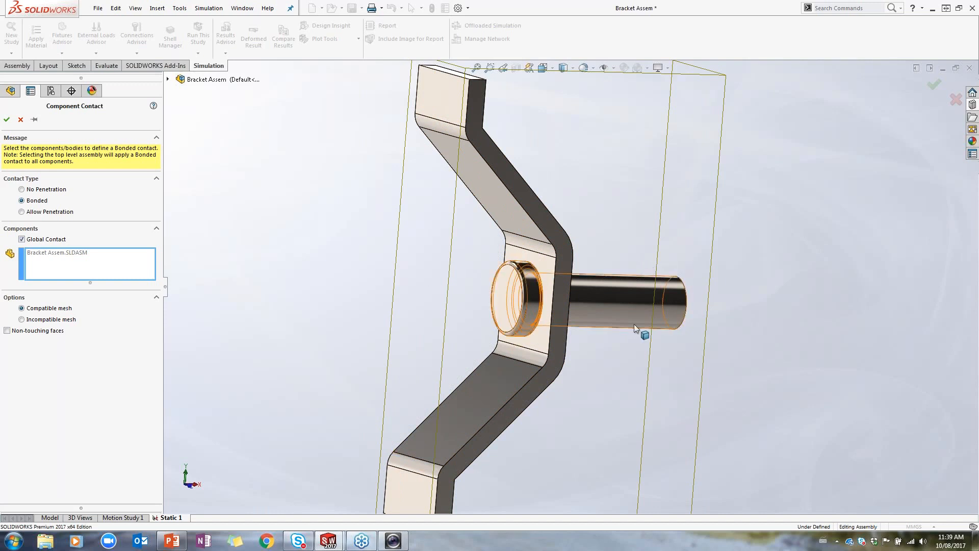
{"action": "middle_click_drag", "start_coordinate": [634, 323], "coordinate": [596, 325]}
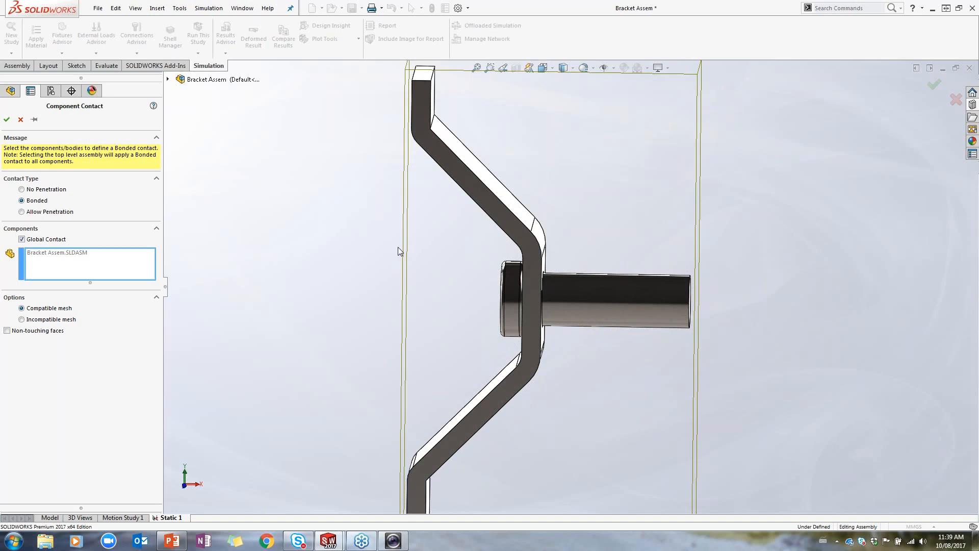
{"action": "left_click", "coordinate": [49, 190]}
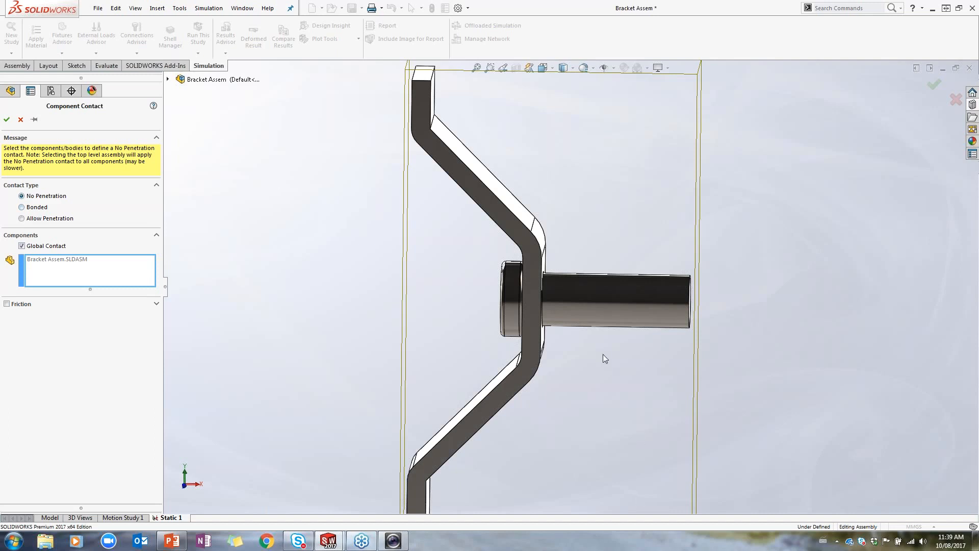
{"action": "middle_click_drag", "start_coordinate": [614, 368], "coordinate": [589, 303]}
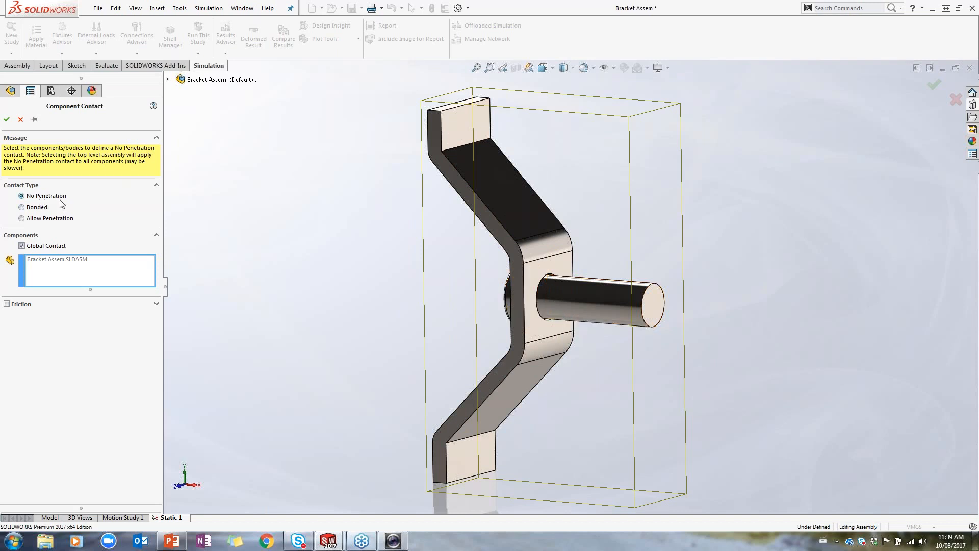
{"action": "left_click", "coordinate": [7, 121]}
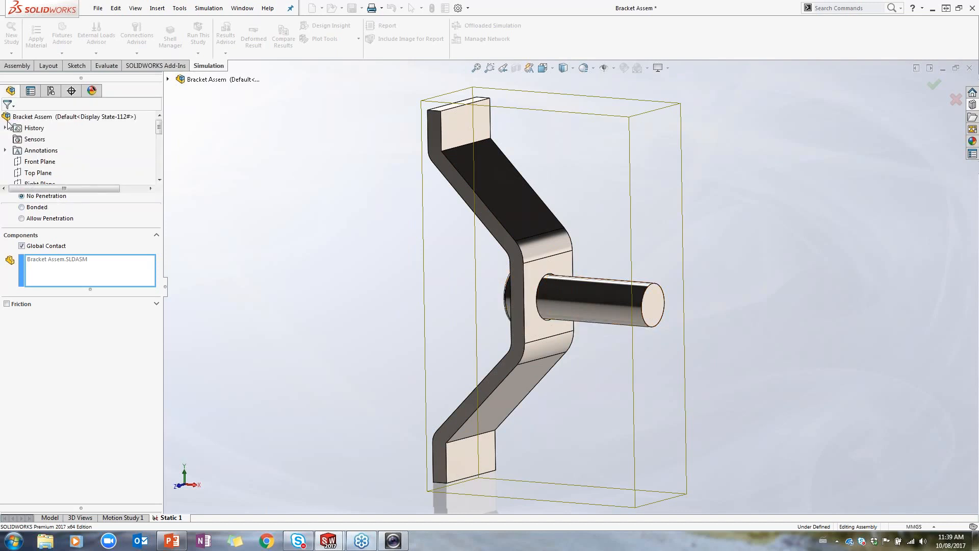
Add a Fixed Geometry fixture to the flat faces on the pin-head side of the bracket's upper and lower end tabs.
{"action": "middle_click_drag", "start_coordinate": [449, 308], "coordinate": [490, 293]}
{"action": "right_click", "coordinate": [34, 278]}
{"action": "left_click", "coordinate": [56, 304]}
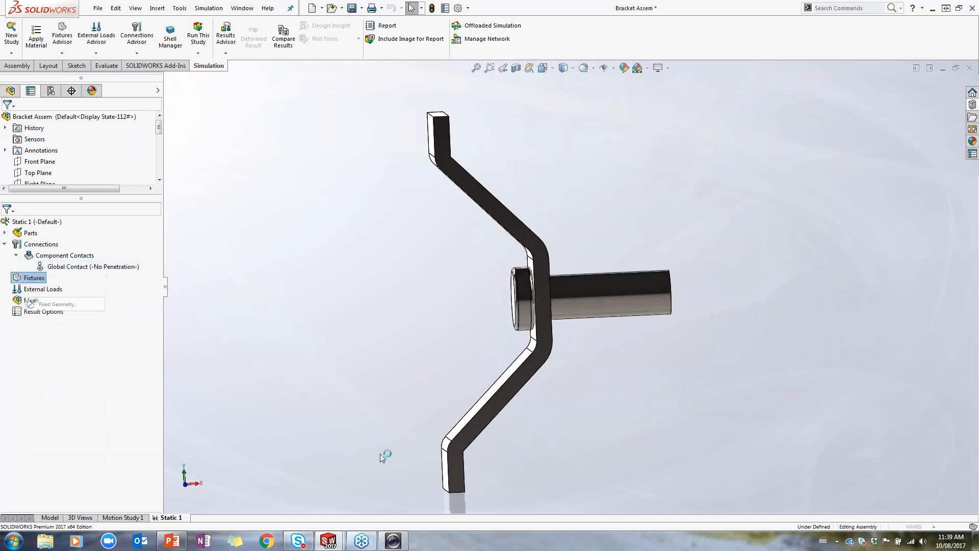
{"action": "middle_click_drag", "start_coordinate": [395, 382], "coordinate": [448, 384]}
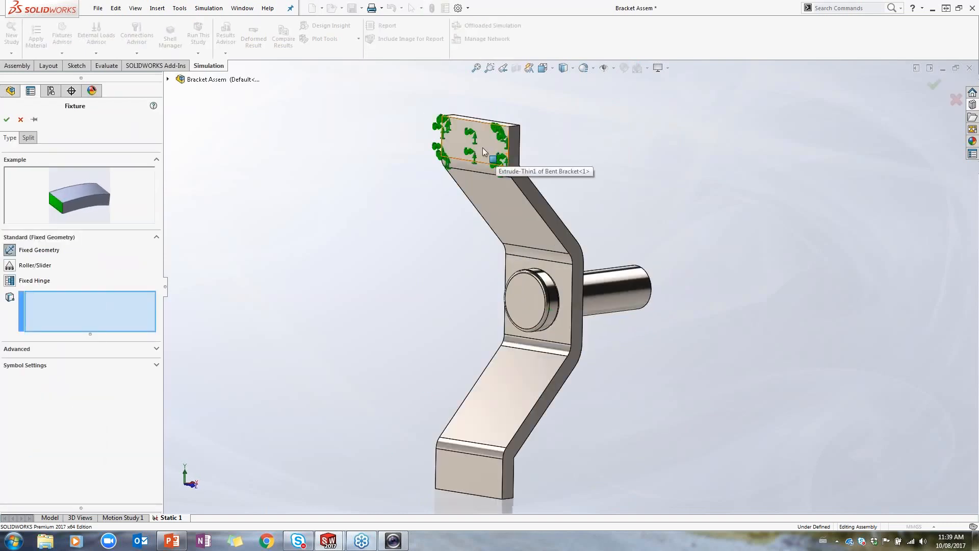
{"action": "left_click", "coordinate": [483, 147]}
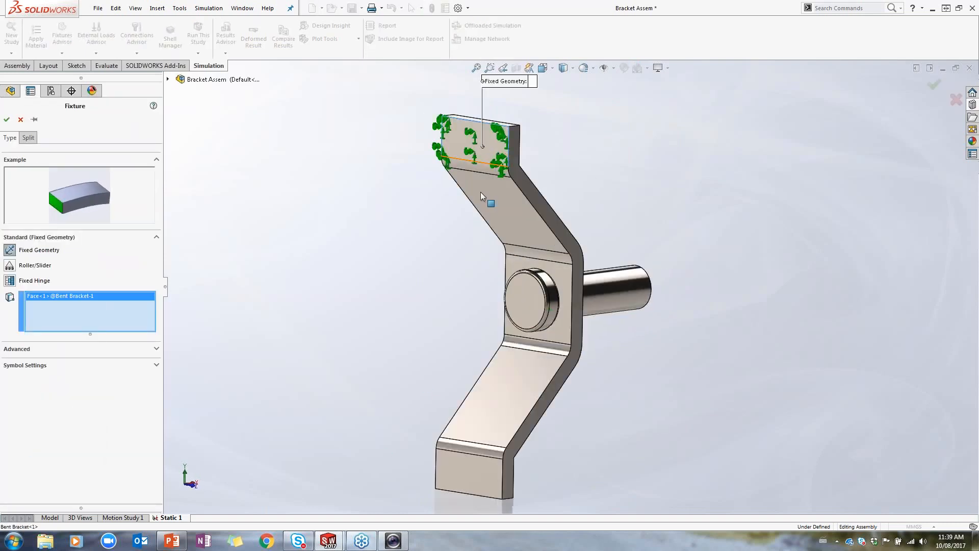
{"action": "left_click", "coordinate": [474, 479]}
{"action": "left_click", "coordinate": [7, 120]}
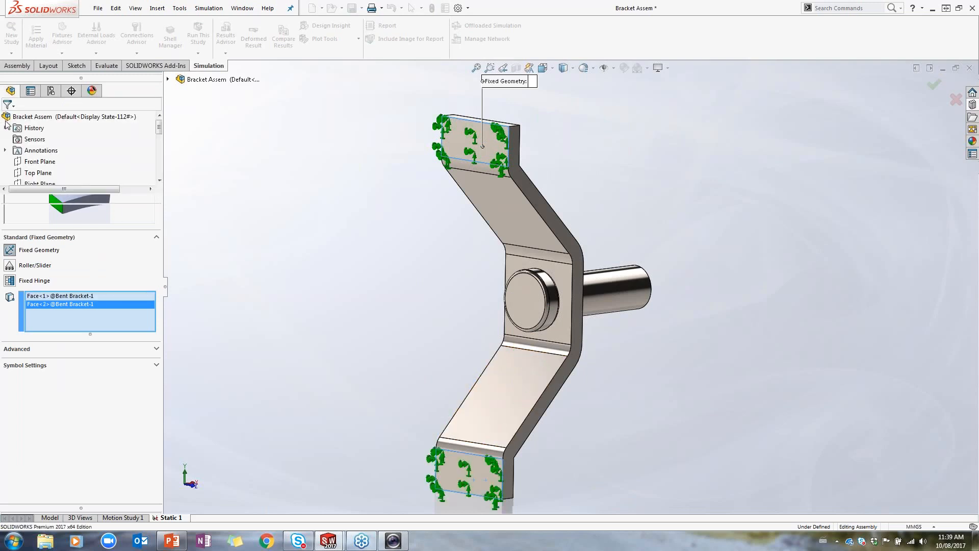
Apply a normal force of 200 lbf to the pin's free end face, using English (IPS) units and reversed direction.
{"action": "right_click", "coordinate": [44, 311]}
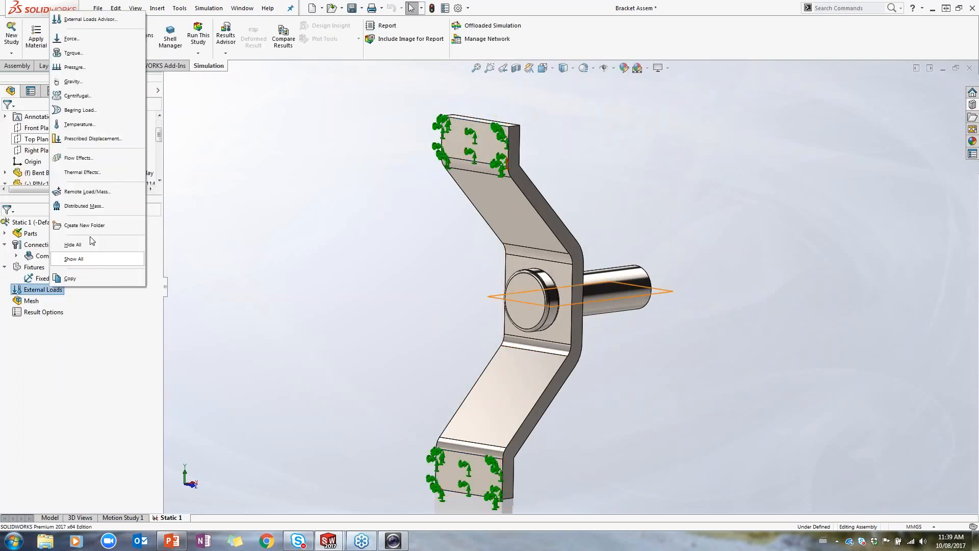
{"action": "left_click", "coordinate": [176, 45]}
{"action": "middle_click_drag", "start_coordinate": [631, 313], "coordinate": [561, 334]}
{"action": "scroll", "coordinate": [647, 309], "scroll_direction": "down", "scroll_amount": 1}
{"action": "left_click", "coordinate": [646, 308]}
{"action": "left_click", "coordinate": [28, 304]}
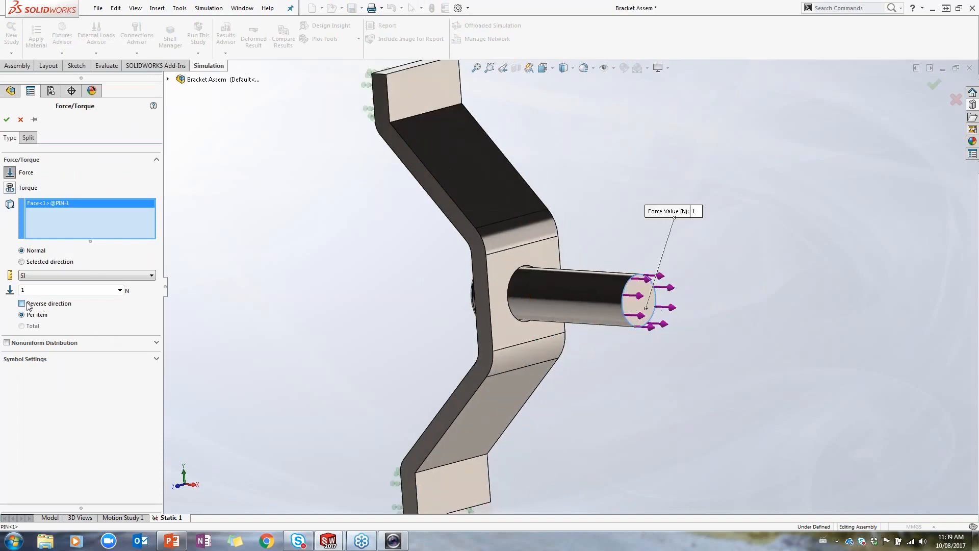
{"action": "left_click", "coordinate": [49, 276]}
{"action": "left_click", "coordinate": [49, 291]}
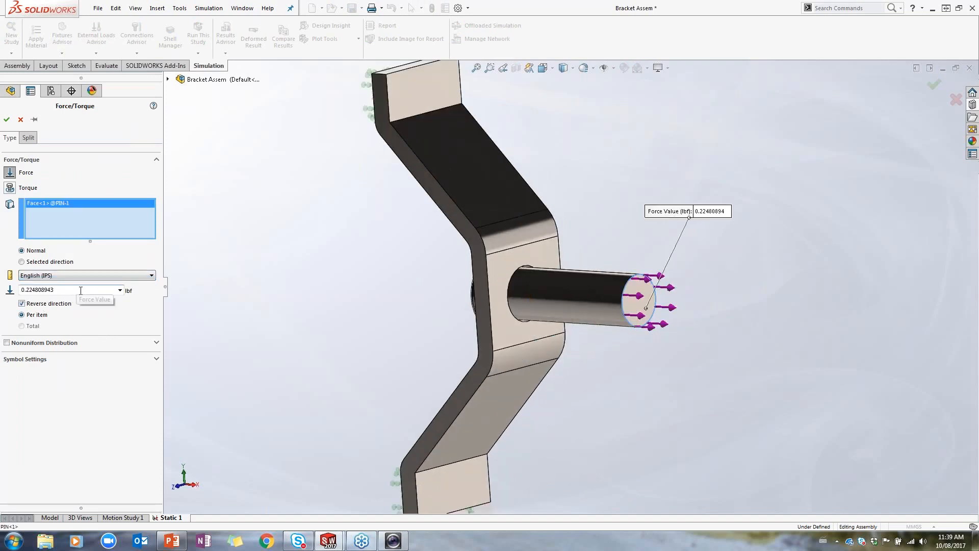
{"action": "type", "text": "200"}
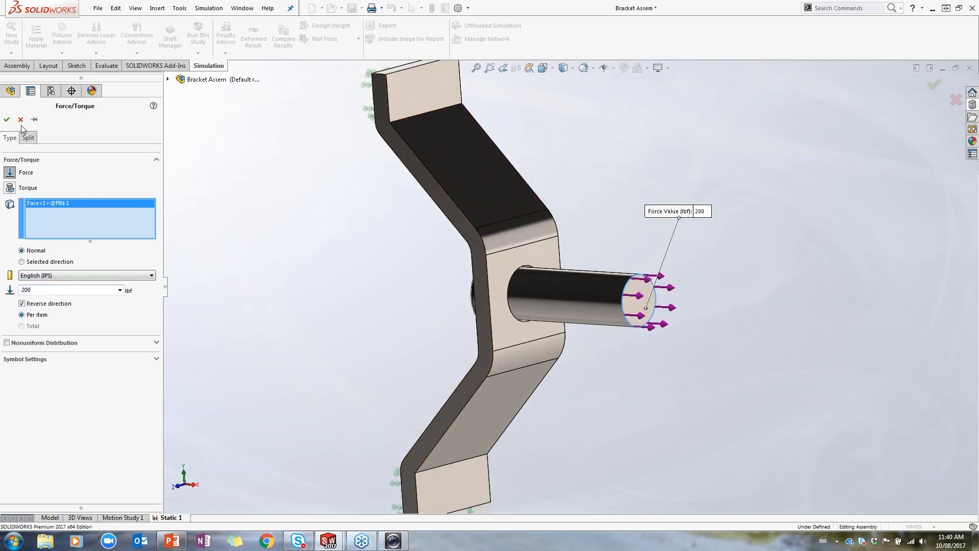
{"action": "left_click", "coordinate": [6, 121]}
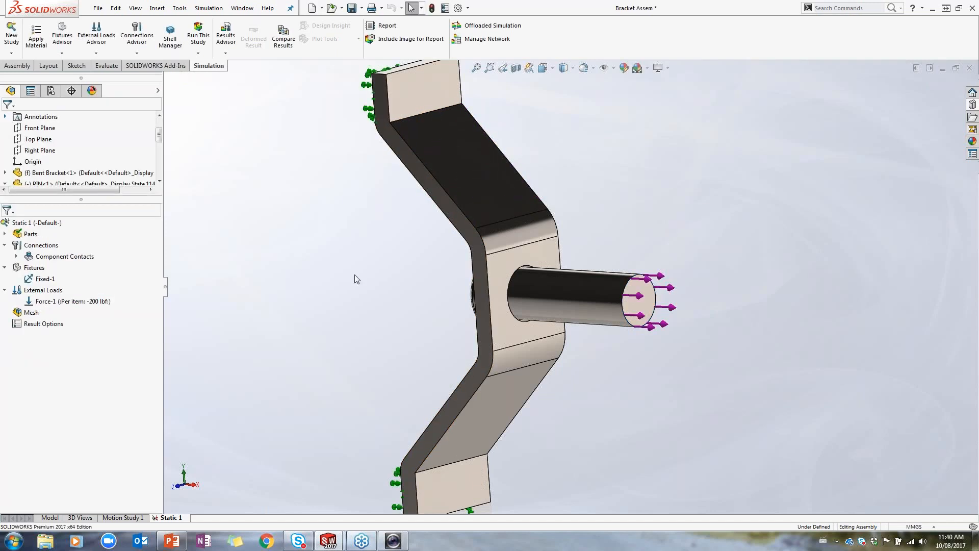
Mesh the assembly with a curvature-based mesh at the default density and element sizes.
{"action": "key", "text": "ctrl+1"}
{"action": "right_click", "coordinate": [29, 313]}
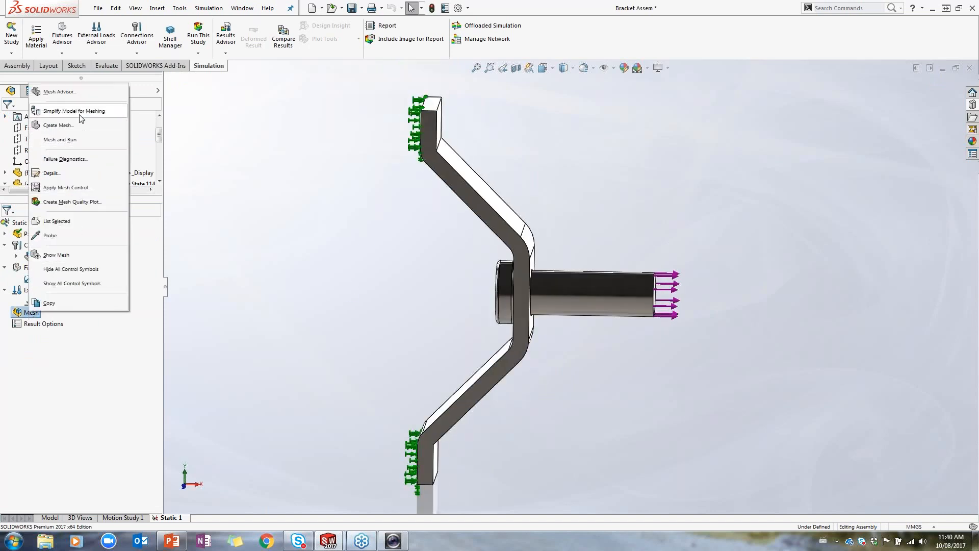
{"action": "left_click", "coordinate": [66, 125]}
{"action": "left_click", "coordinate": [6, 192]}
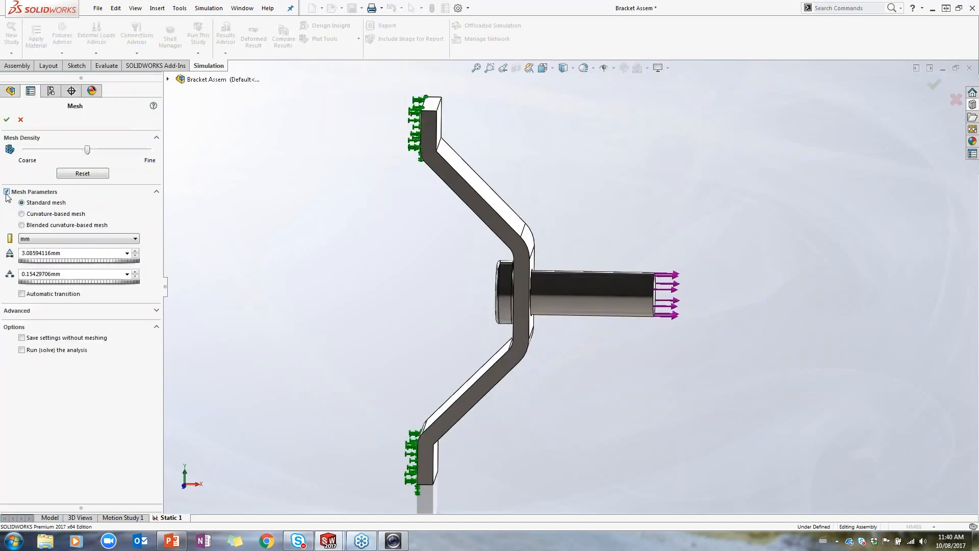
{"action": "left_click", "coordinate": [33, 214]}
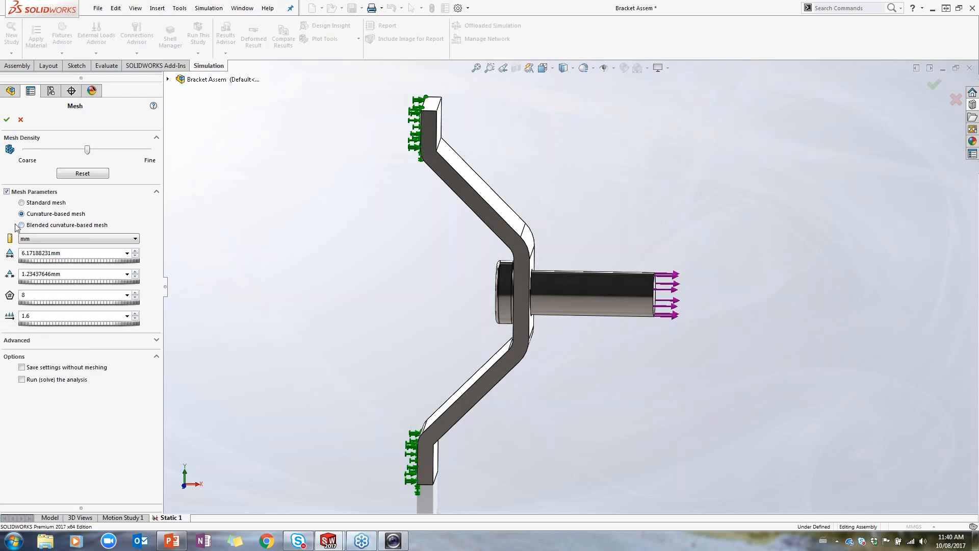
{"action": "left_click", "coordinate": [6, 119]}
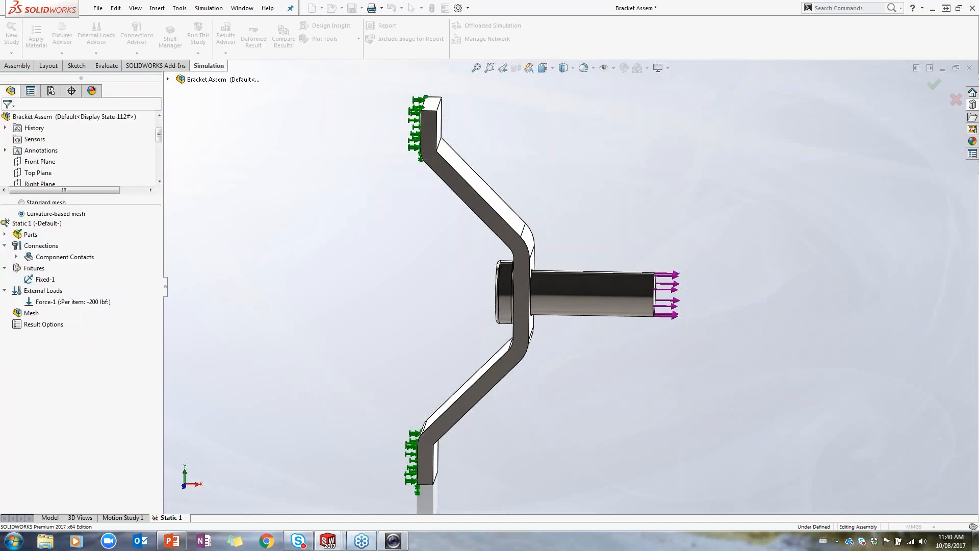
{"action": "mouse_move", "coordinate": [588, 396]}
{"action": "middle_mouse_down"}
{"action": "mouse_move", "coordinate": [529, 397]}
{"action": "mouse_move", "coordinate": [604, 392]}
{"action": "middle_mouse_up"}
Check the global contact setting, run the Static 1 study, and view the von Mises stress plot from the side.
{"action": "left_click", "coordinate": [17, 256]}
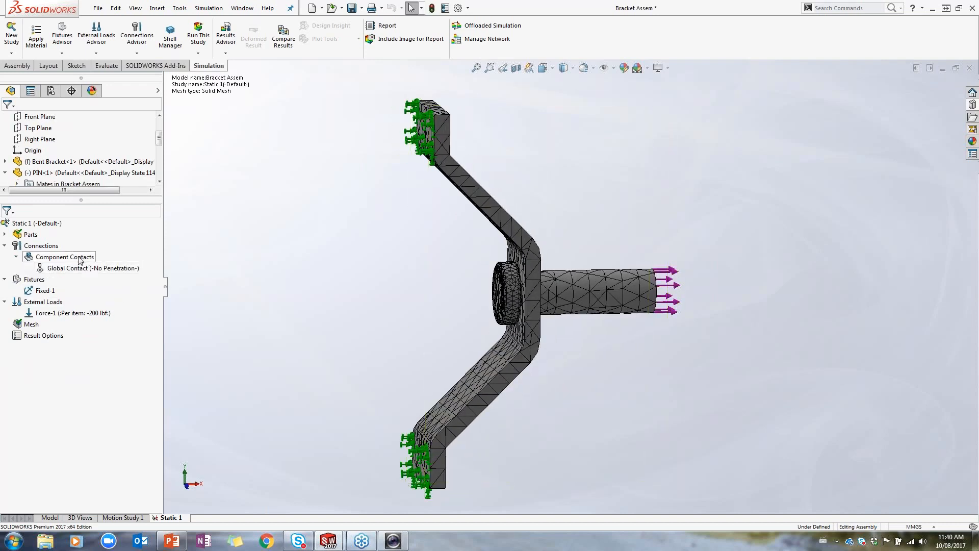
{"action": "left_click", "coordinate": [200, 41]}
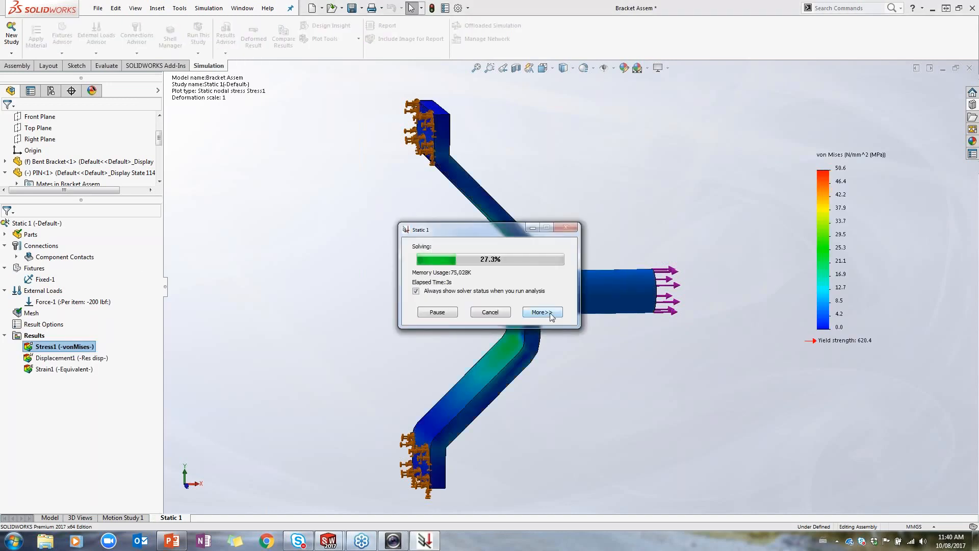
{"action": "left_click", "coordinate": [550, 313]}
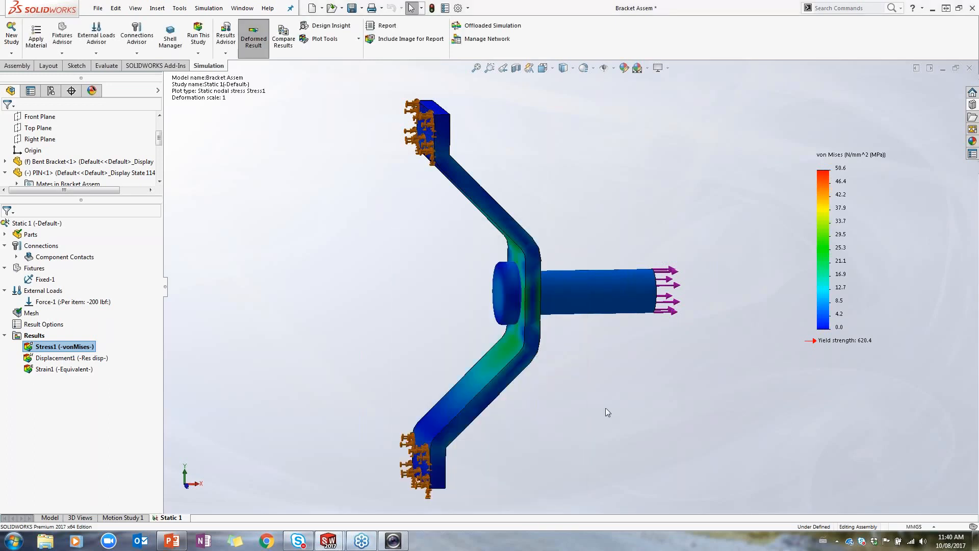
{"action": "middle_click_drag", "start_coordinate": [598, 399], "coordinate": [584, 381]}
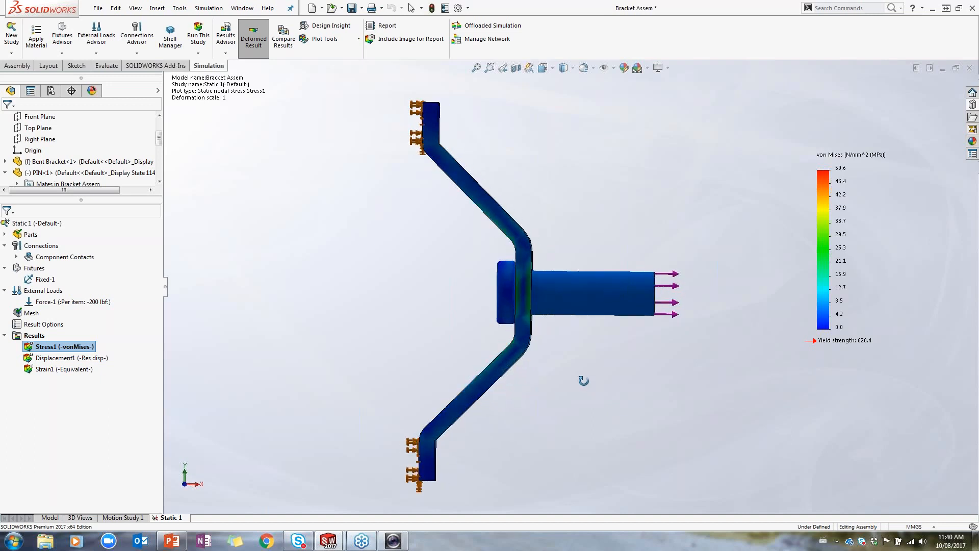
Set the von Mises stress plot's deformed shape to the automatic scale.
{"action": "scroll", "coordinate": [84, 153], "scroll_direction": "down", "scroll_amount": 1}
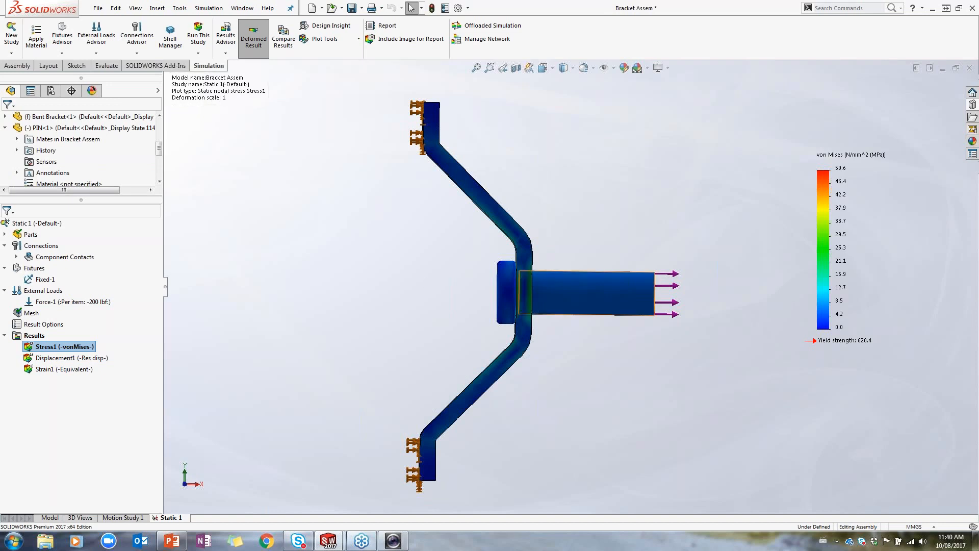
{"action": "scroll", "coordinate": [541, 290], "scroll_direction": "down", "scroll_amount": 3}
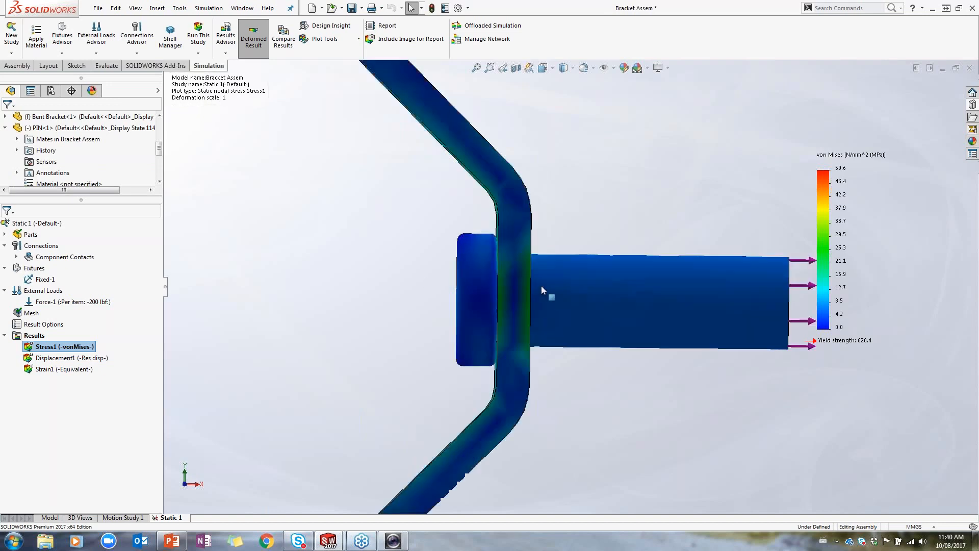
{"action": "scroll", "coordinate": [543, 285], "scroll_direction": "up", "scroll_amount": 3}
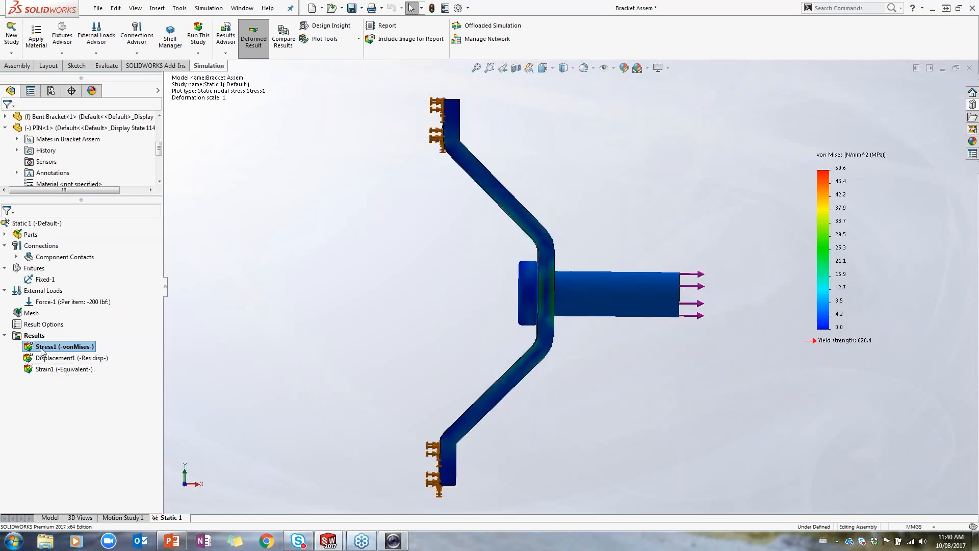
{"action": "right_click", "coordinate": [42, 351]}
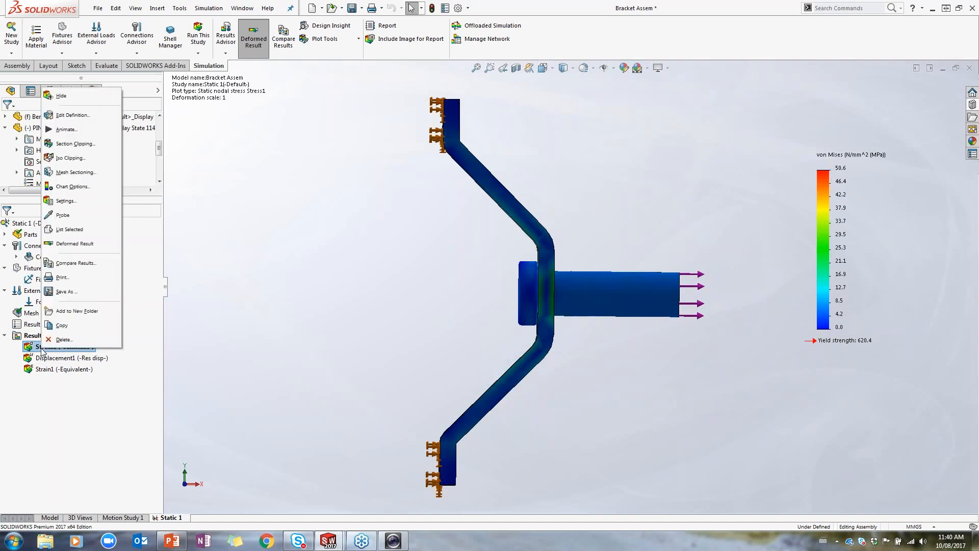
{"action": "left_click", "coordinate": [192, 172]}
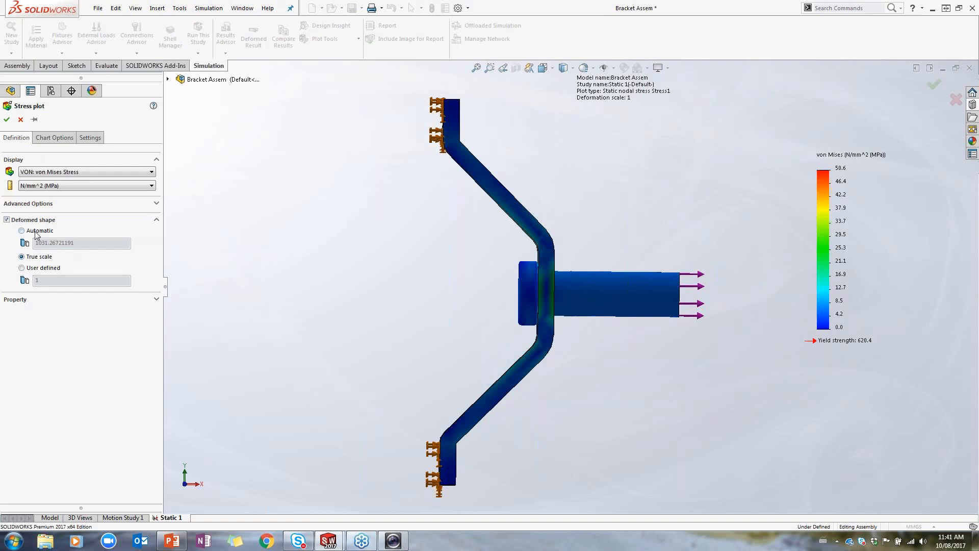
{"action": "left_click", "coordinate": [19, 231]}
{"action": "left_click", "coordinate": [8, 121]}
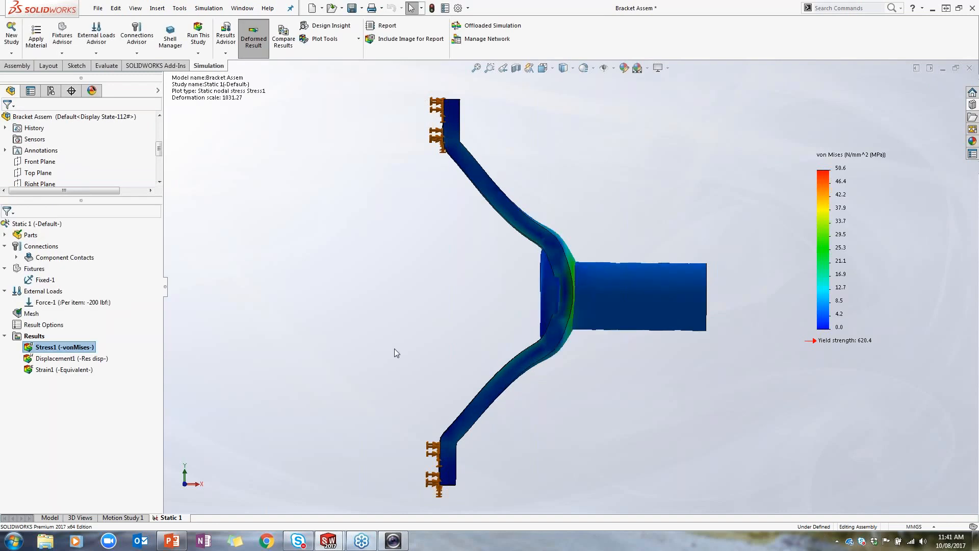
Set the von Mises stress plot's deformed shape to a user-defined scale of 200.
{"action": "middle_click_drag", "start_coordinate": [393, 348], "coordinate": [636, 374]}
{"action": "left_click", "coordinate": [22, 268]}
{"action": "type", "text": "200"}
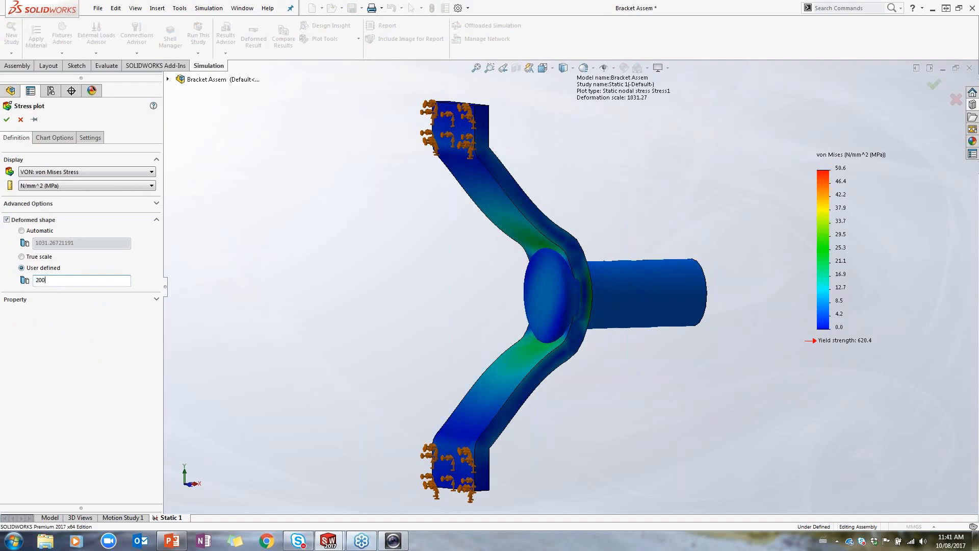
{"action": "left_click", "coordinate": [9, 122]}
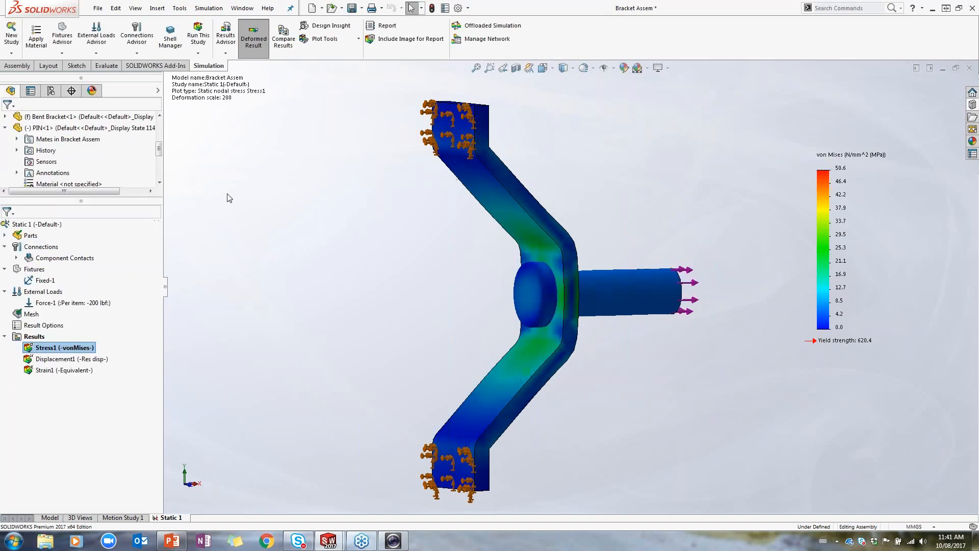
Set the stress plot's user-defined deformation scale to 400.
{"action": "right_click", "coordinate": [75, 348]}
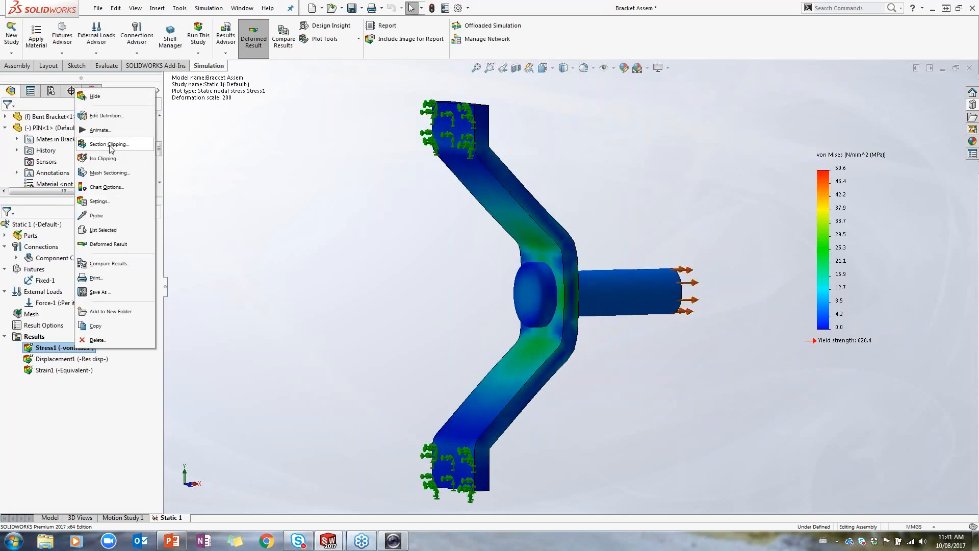
{"action": "left_click", "coordinate": [106, 115]}
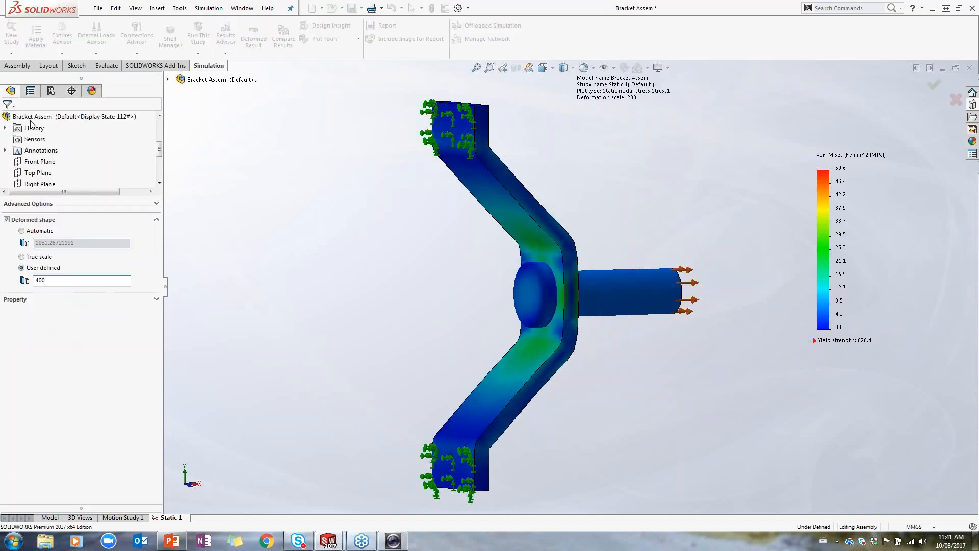
{"action": "key", "text": "Return"}
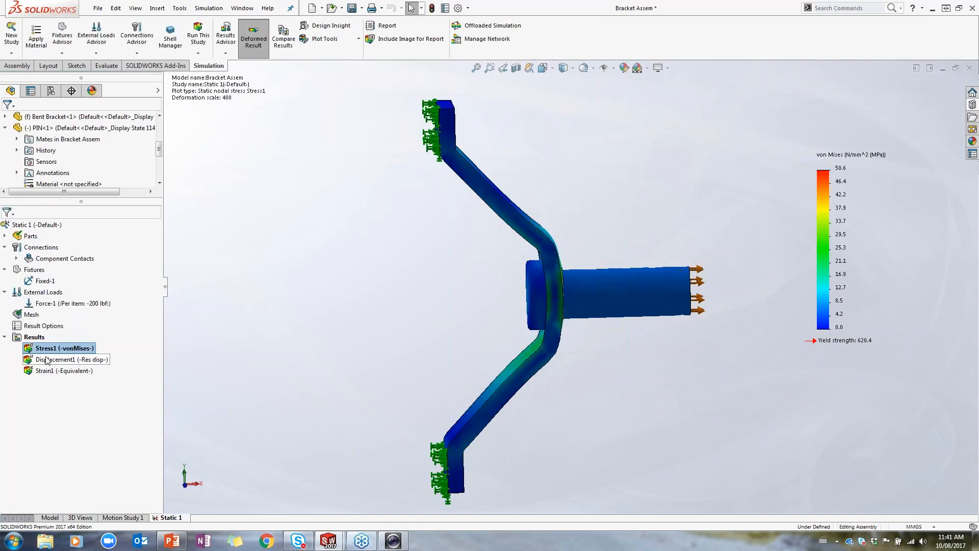
Animate the von Mises stress plot and examine the assembly's deformation from an angled view.
{"action": "right_click", "coordinate": [58, 350]}
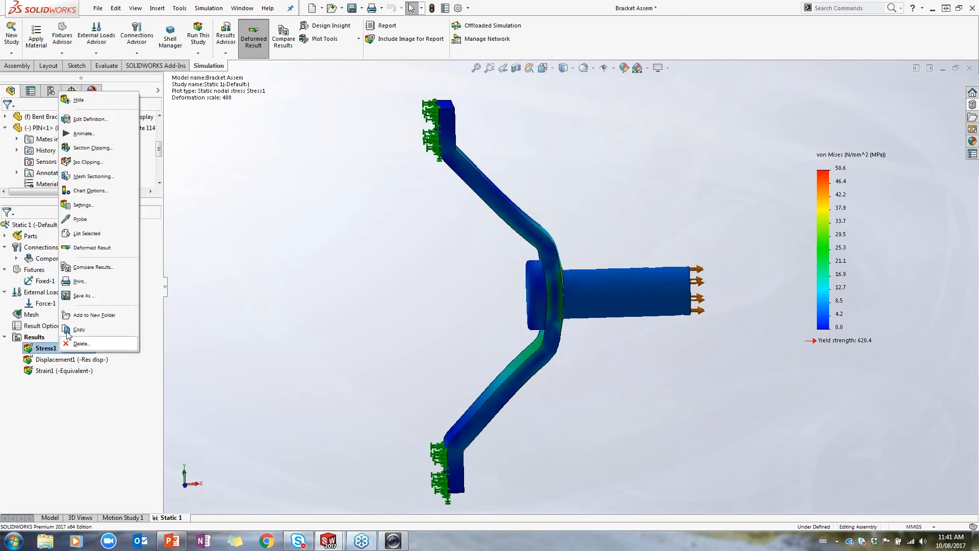
{"action": "left_click", "coordinate": [83, 133]}
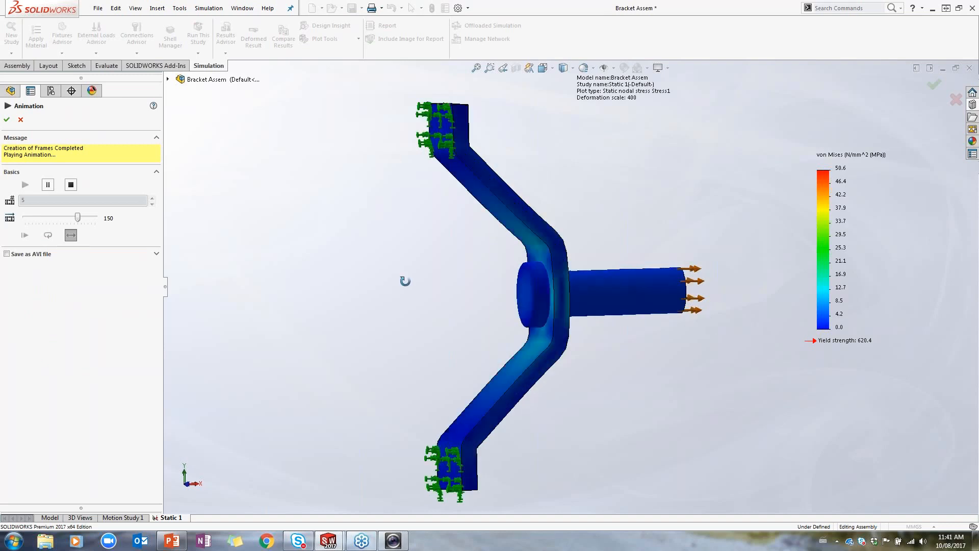
{"action": "middle_click_drag", "start_coordinate": [405, 281], "coordinate": [461, 281]}
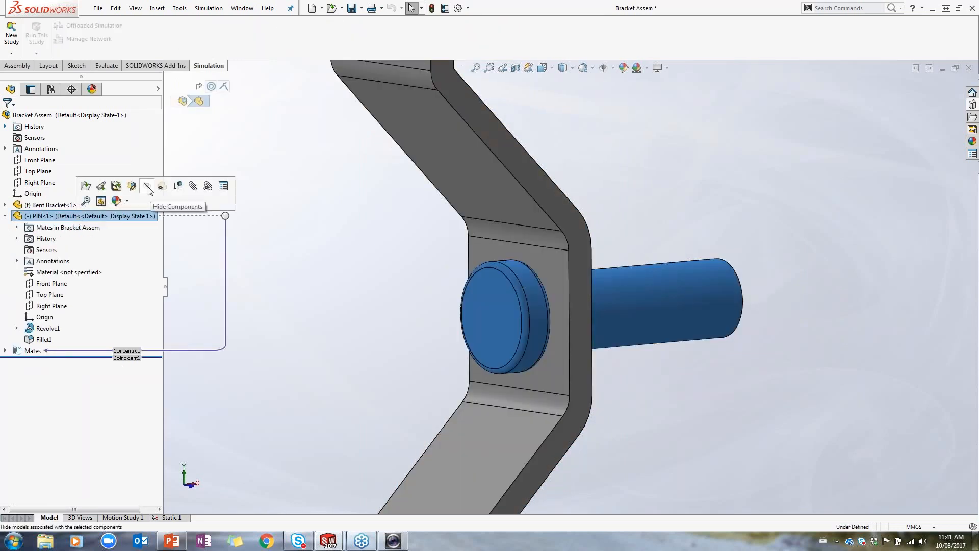
Hide the PIN component in the model and redisplay the von Mises stress plot to examine the bracket's hole.
{"action": "left_click", "coordinate": [148, 187]}
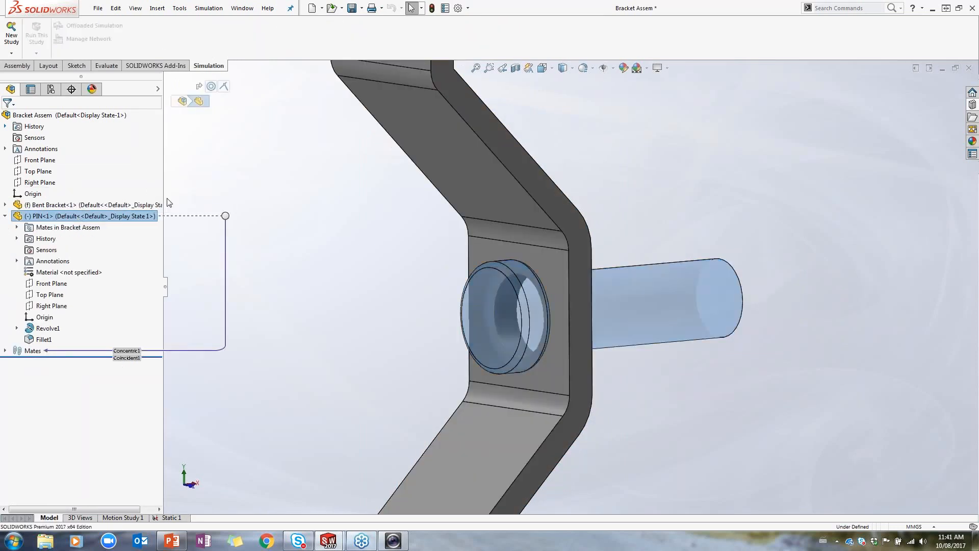
{"action": "left_click", "coordinate": [372, 366]}
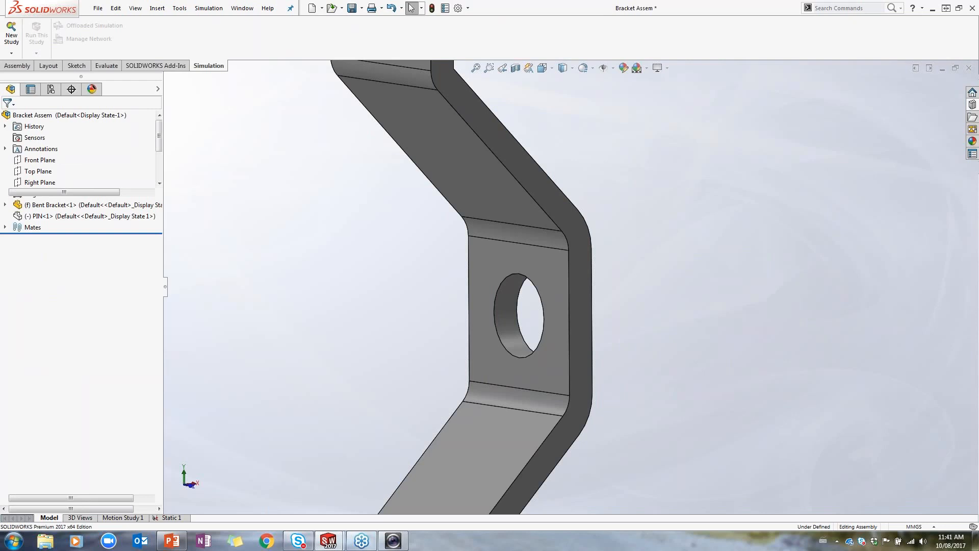
{"action": "double_click", "coordinate": [43, 351]}
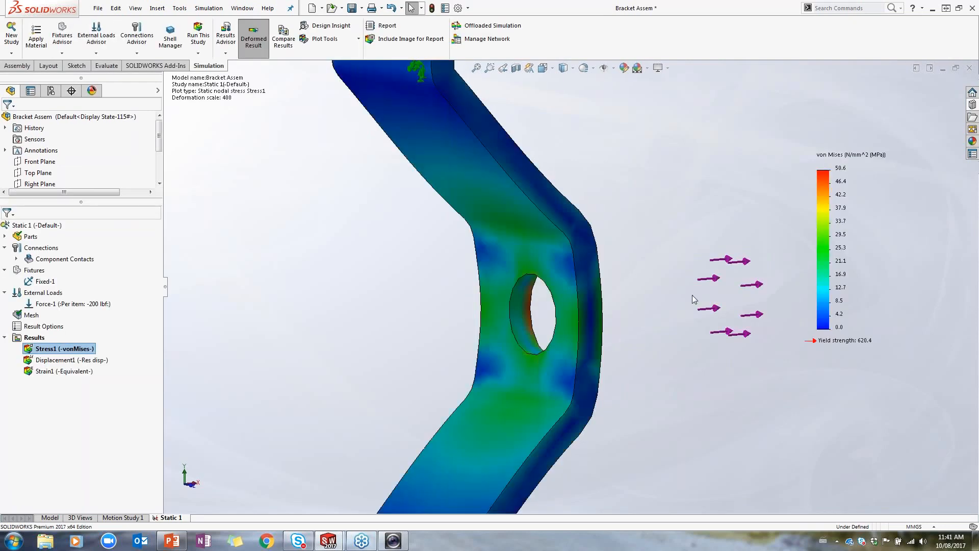
{"action": "scroll", "coordinate": [693, 295], "scroll_direction": "up", "scroll_amount": 2}
{"action": "middle_click_drag", "start_coordinate": [710, 288], "coordinate": [639, 296]}
Animate the von Mises stress plot with only the bracket shown, and close the animation.
{"action": "right_click", "coordinate": [70, 350]}
{"action": "left_click", "coordinate": [93, 125]}
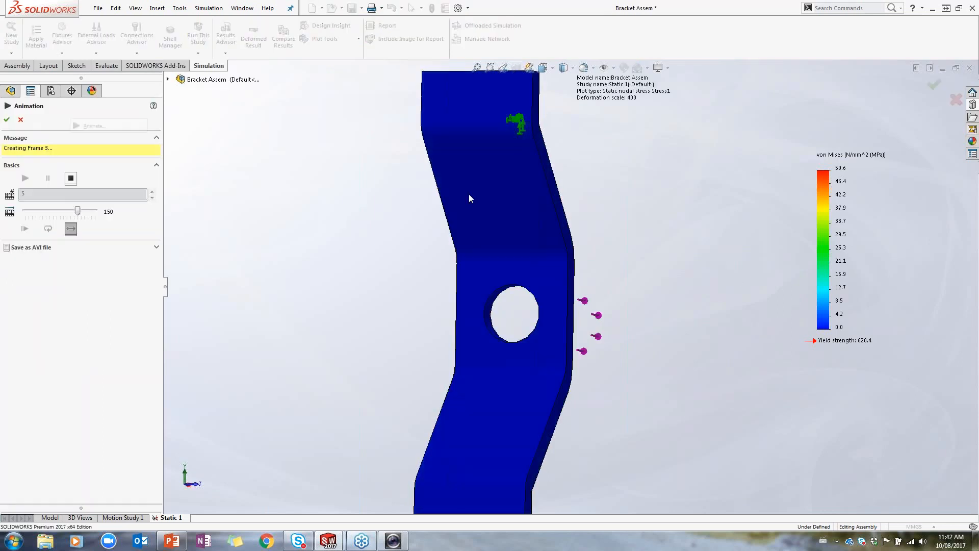
{"action": "left_click", "coordinate": [7, 120]}
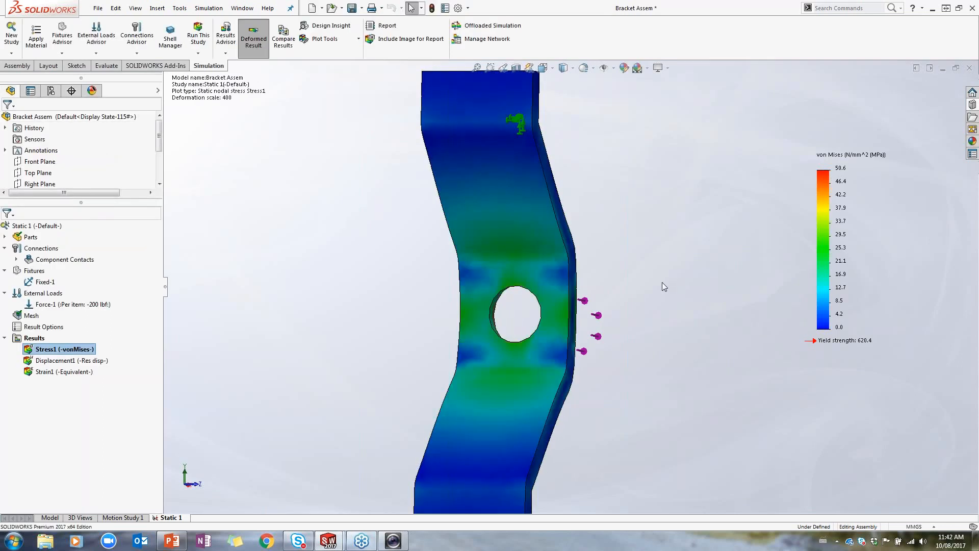
Define a new stress plot showing CP: Contact Pressure as a vector plot in N/mm^2 (MPa).
{"action": "right_click", "coordinate": [33, 338]}
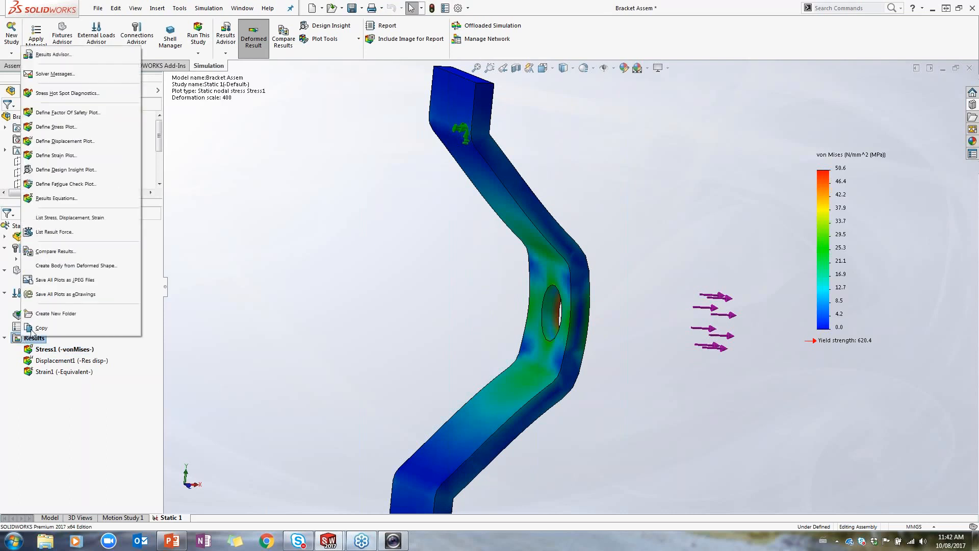
{"action": "left_click", "coordinate": [66, 126]}
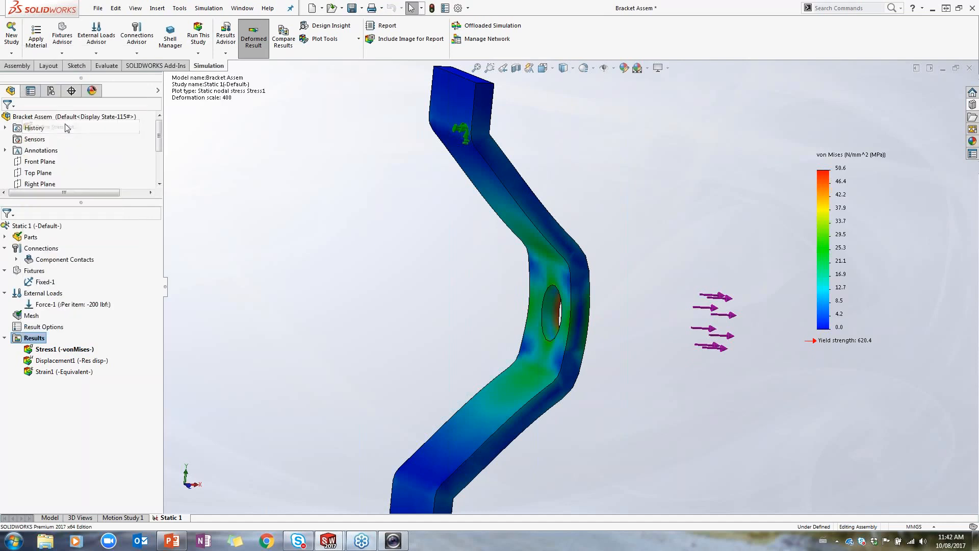
{"action": "left_click", "coordinate": [72, 172]}
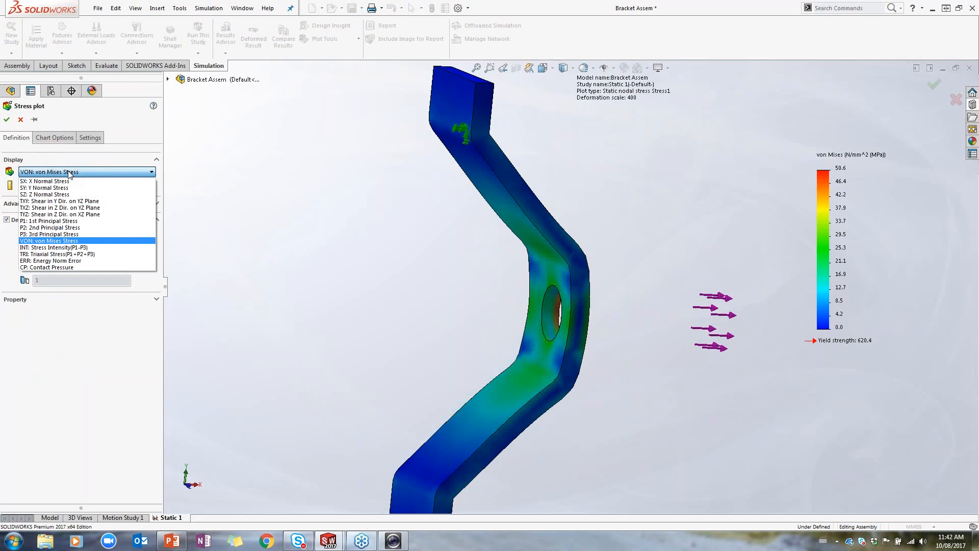
{"action": "left_click", "coordinate": [51, 267]}
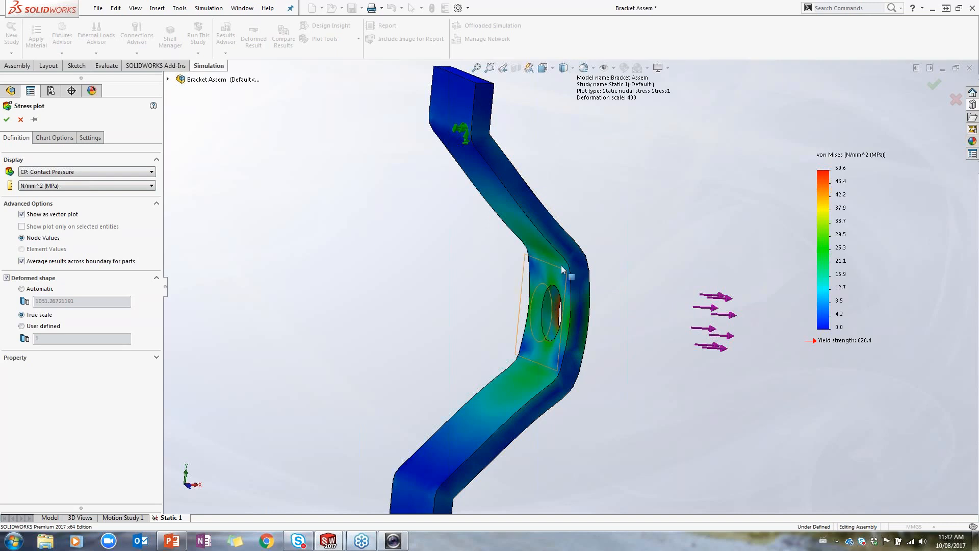
{"action": "left_click", "coordinate": [5, 121]}
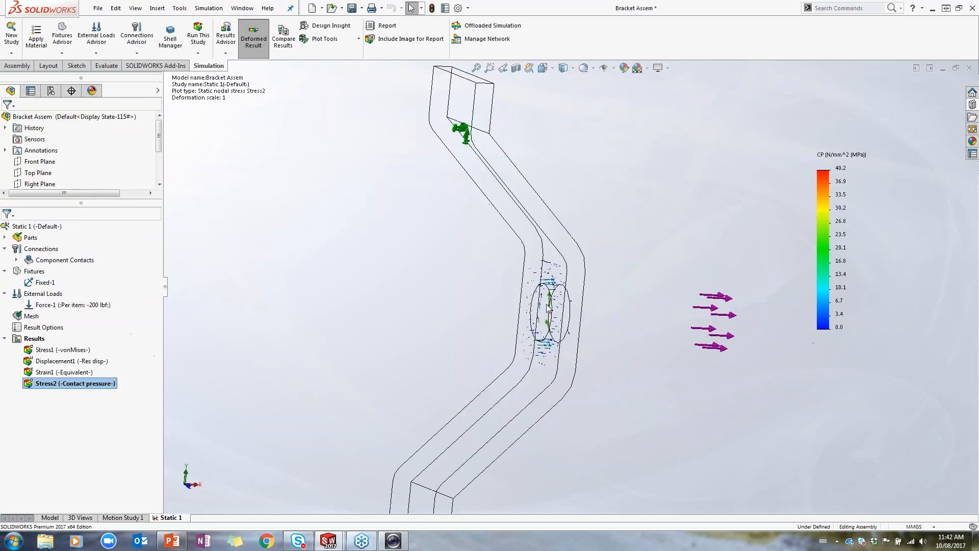
Examine the contact pressure vectors around the bracket's hole up close and from the side.
{"action": "scroll", "coordinate": [555, 325], "scroll_direction": "down", "scroll_amount": 3}
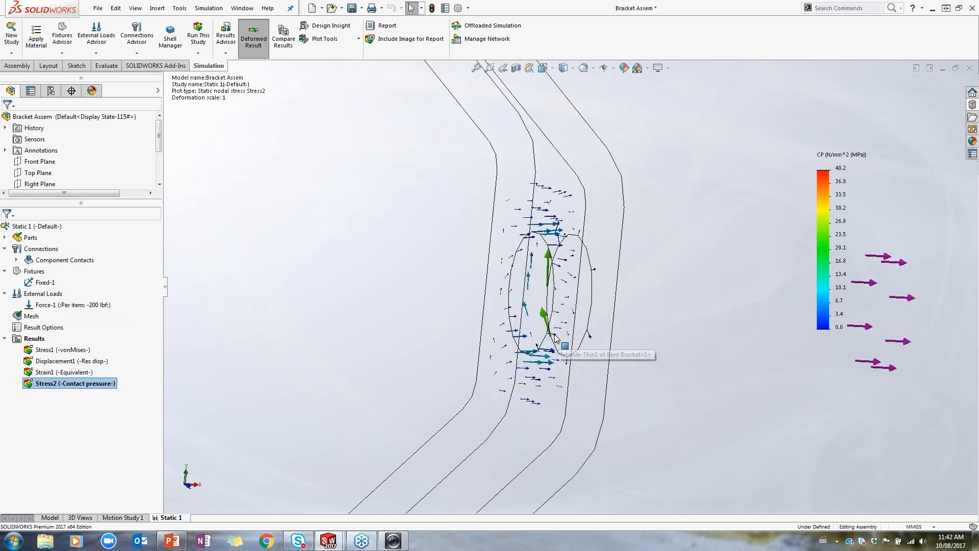
{"action": "middle_click_drag", "start_coordinate": [556, 338], "coordinate": [531, 347]}
{"action": "scroll", "coordinate": [562, 349], "scroll_direction": "down", "scroll_amount": 4}
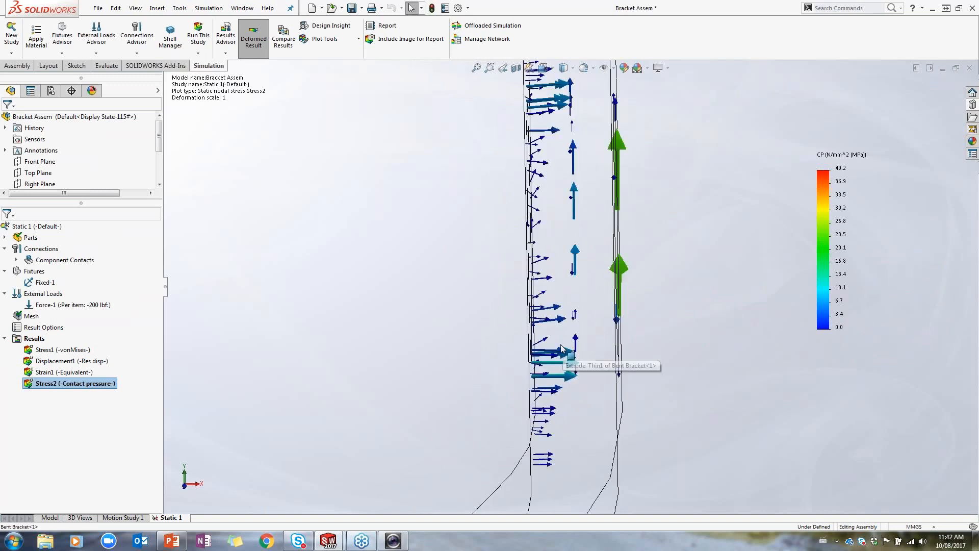
{"action": "scroll", "coordinate": [562, 350], "scroll_direction": "up", "scroll_amount": 2}
Show the PIN component and hide the Bent Bracket component in the model.
{"action": "left_click", "coordinate": [49, 518]}
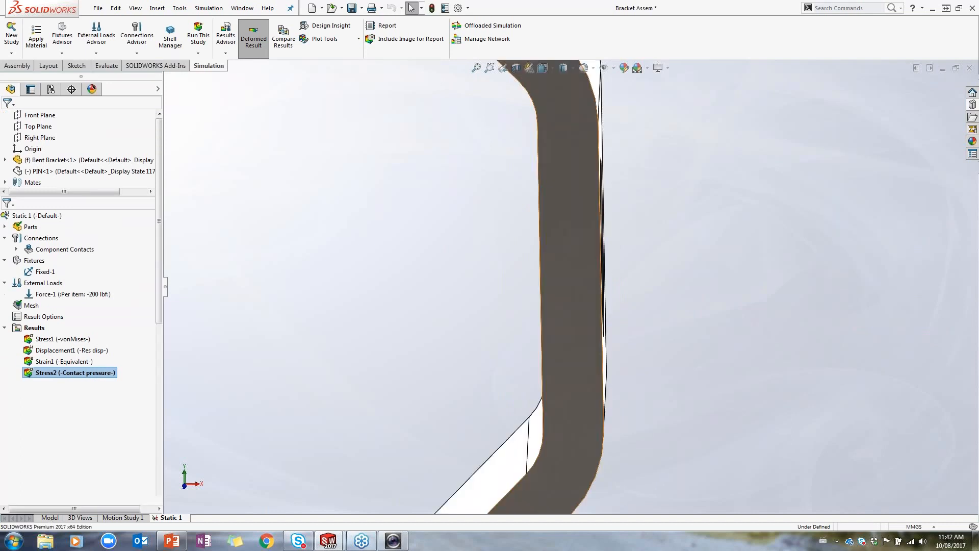
{"action": "right_click", "coordinate": [61, 217]}
{"action": "left_click", "coordinate": [131, 181]}
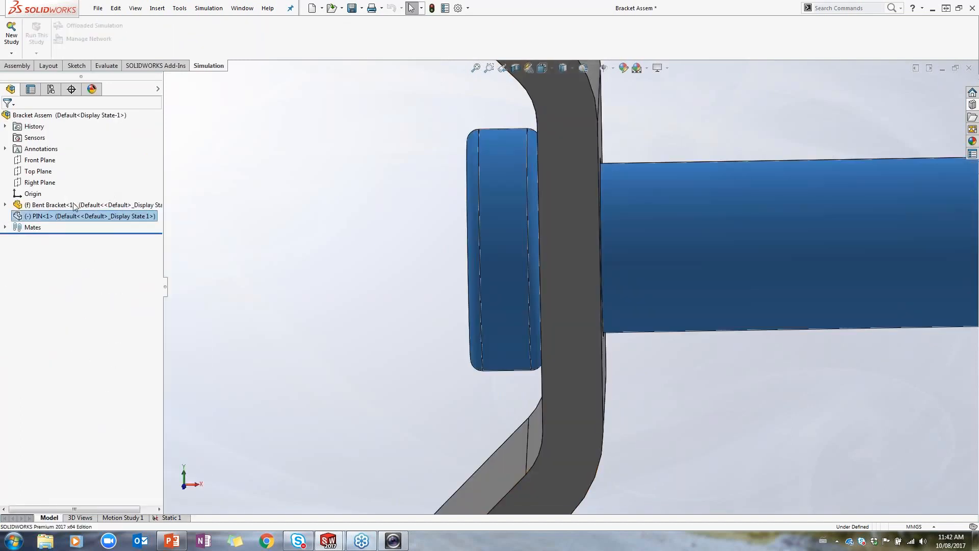
{"action": "right_click", "coordinate": [74, 205]}
{"action": "left_click", "coordinate": [143, 176]}
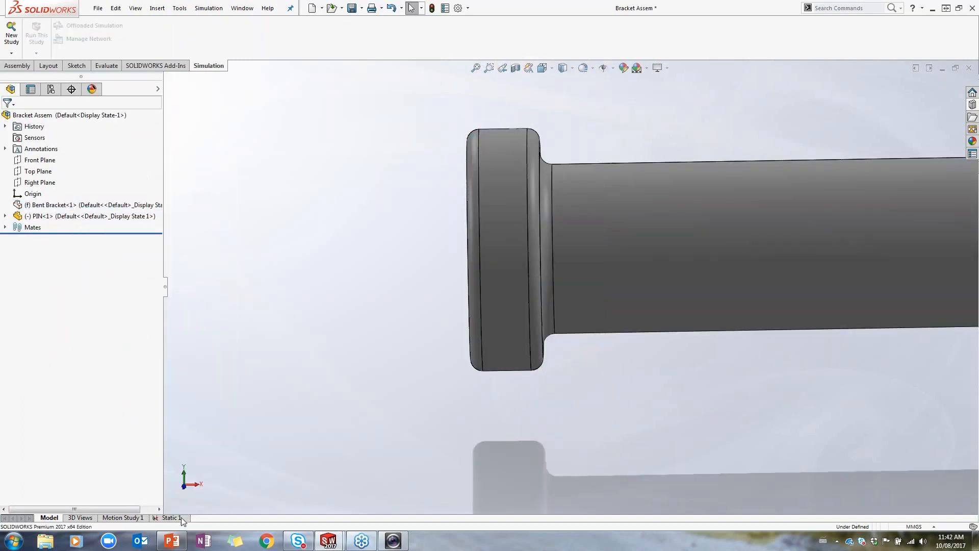
Display the contact pressure plot of Static 1 and examine the vectors under the pin head from the side.
{"action": "left_click", "coordinate": [171, 518]}
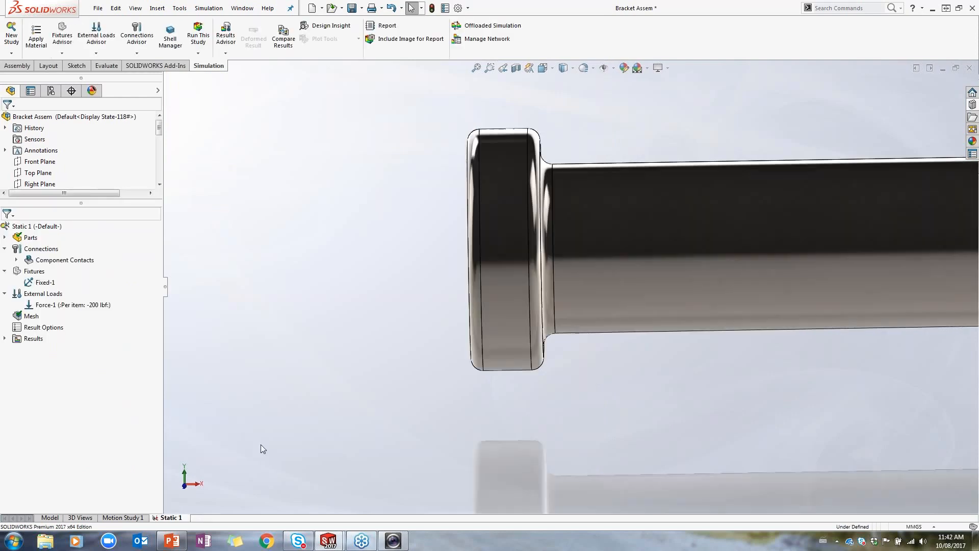
{"action": "double_click", "coordinate": [91, 383]}
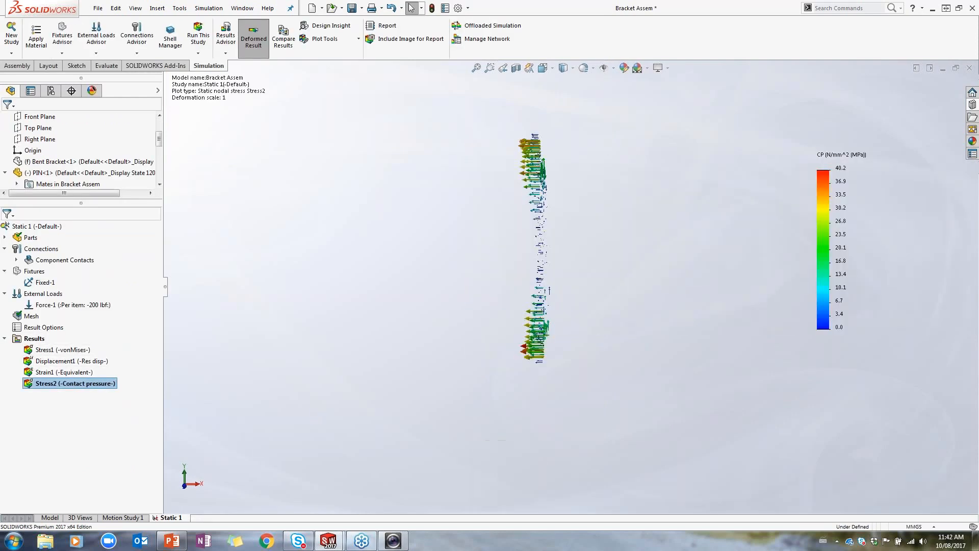
{"action": "middle_click_drag", "start_coordinate": [492, 395], "coordinate": [542, 226]}
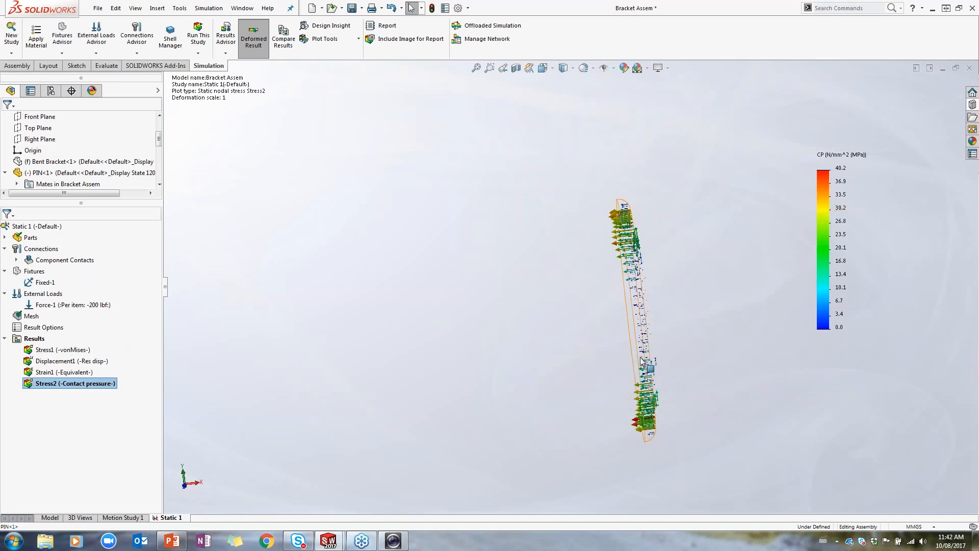
{"action": "middle_click_drag", "start_coordinate": [641, 360], "coordinate": [623, 326]}
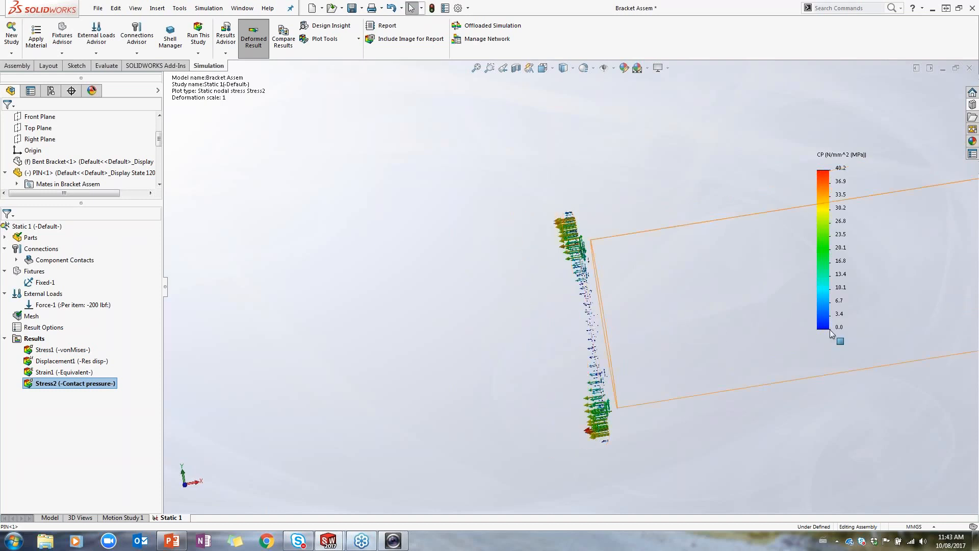
{"action": "middle_click_drag", "start_coordinate": [809, 359], "coordinate": [805, 323]}
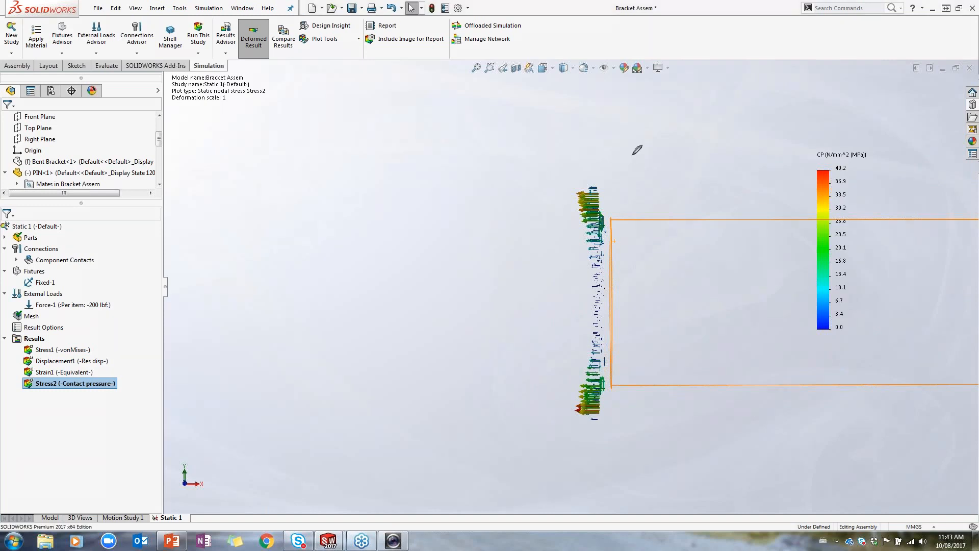
{"action": "left_click_drag", "start_coordinate": [661, 110], "coordinate": [667, 462]}
{"action": "mouse_move", "coordinate": [627, 93]}
{"action": "left_mouse_down"}
{"action": "mouse_move", "coordinate": [686, 160]}
{"action": "mouse_move", "coordinate": [717, 253]}
{"action": "mouse_move", "coordinate": [667, 460]}
{"action": "mouse_move", "coordinate": [645, 493]}
{"action": "left_mouse_up"}
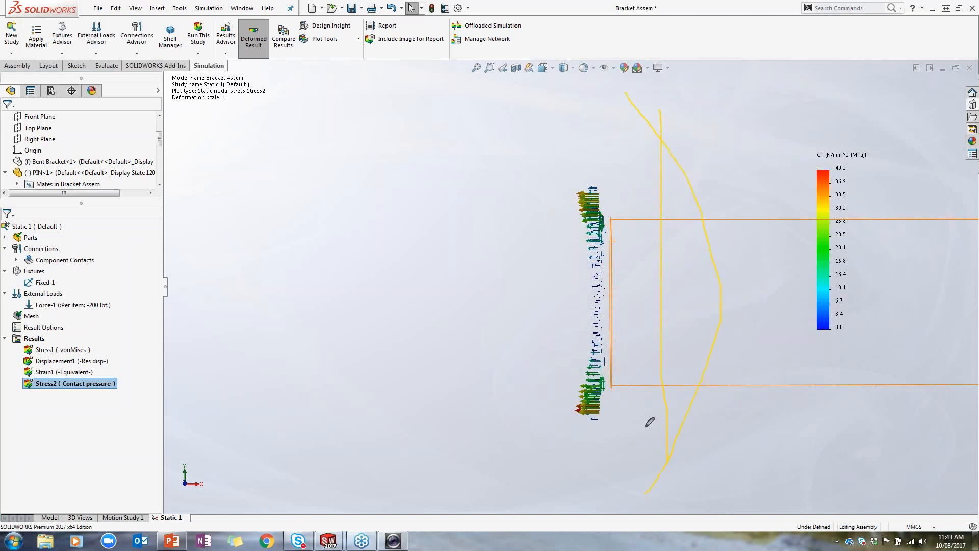
{"action": "left_click_drag", "start_coordinate": [658, 439], "coordinate": [692, 438]}
{"action": "left_click_drag", "start_coordinate": [658, 171], "coordinate": [698, 168]}
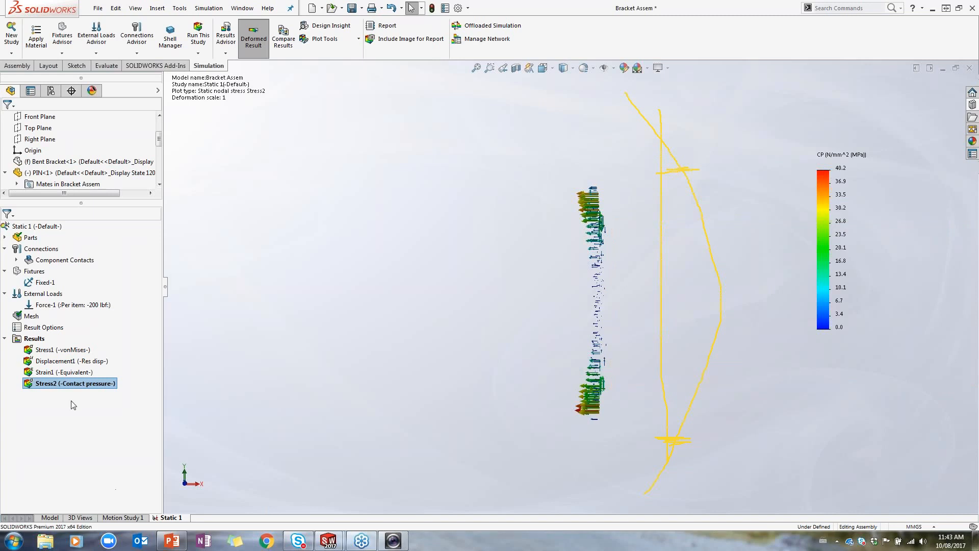
Display the von Mises stress plot on the pin and clear the on-screen pen marks.
{"action": "left_click", "coordinate": [61, 349]}
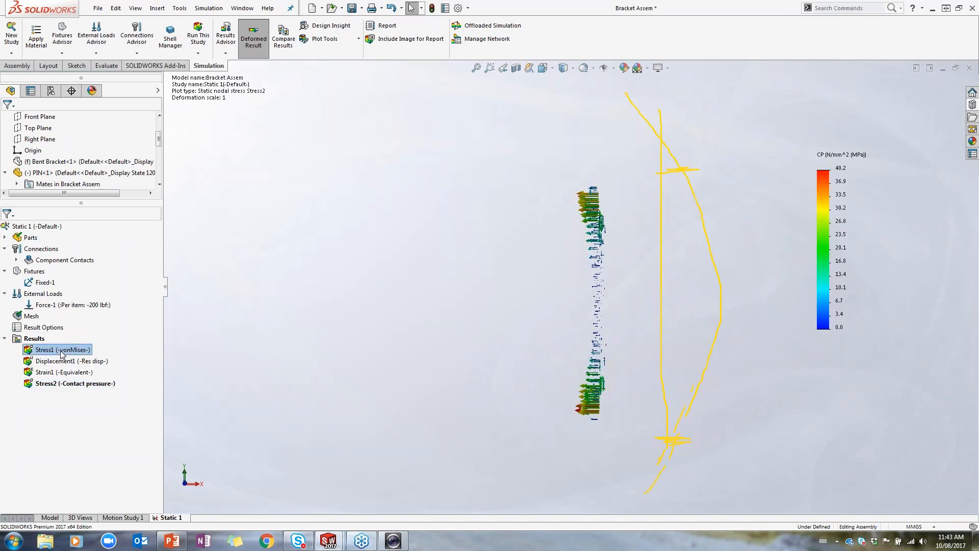
{"action": "double_click", "coordinate": [61, 349]}
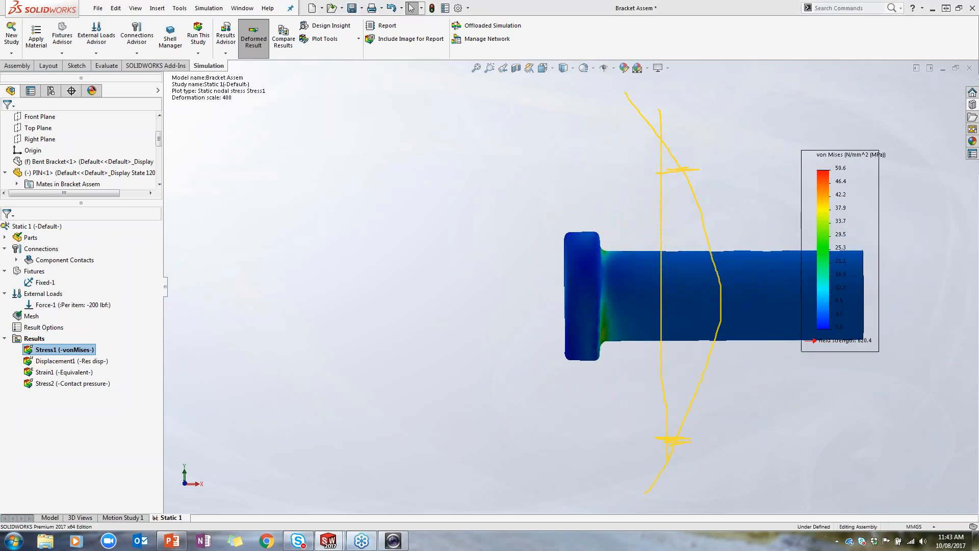
{"action": "key", "text": "Escape"}
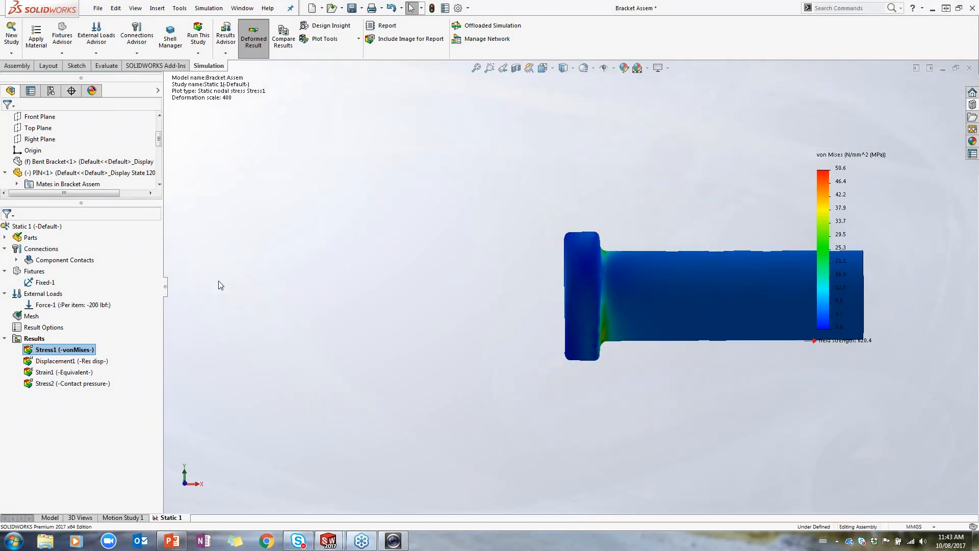
Switch to the PowerPoint presentation.
{"action": "key", "text": "alt+Tab"}
{"action": "key", "text": "alt+Tab"}
{"action": "key", "text": "alt+Tab"}
{"action": "key", "text": "alt+Tab"}
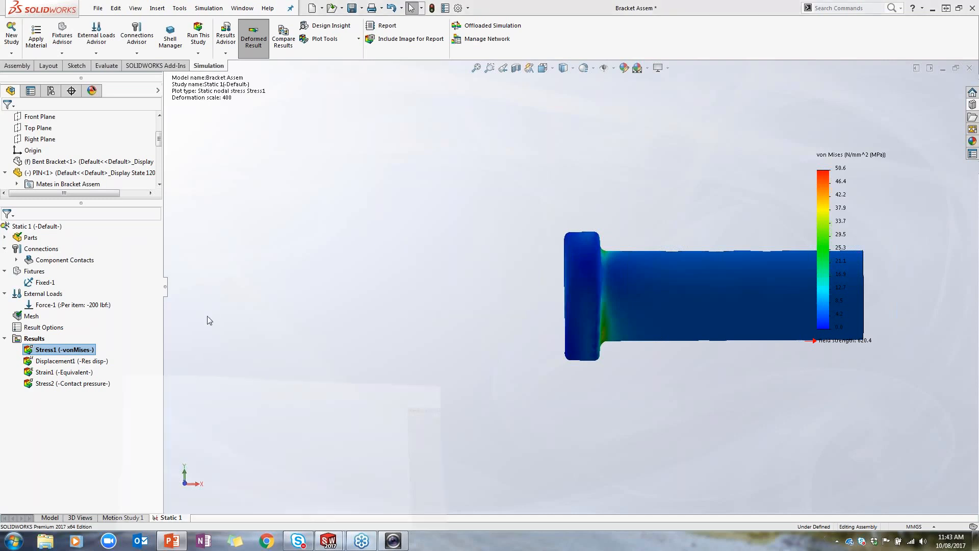